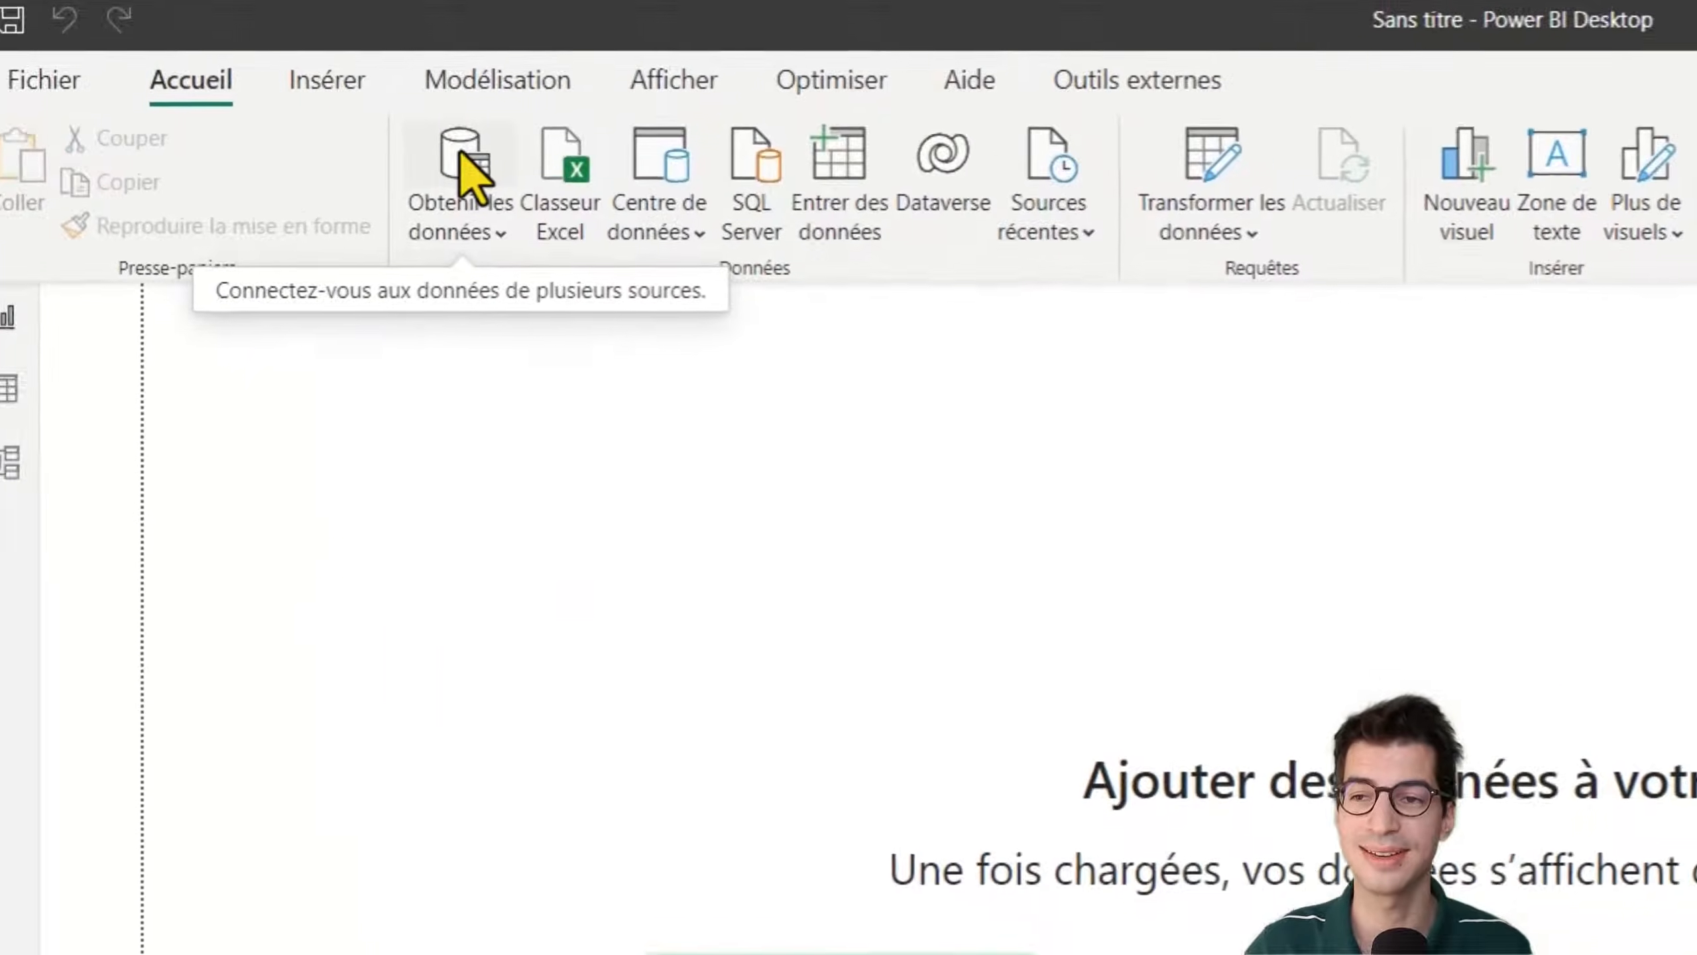
# - Connect to the "2023-15 - Combiner dans Power Query\data" folder as a data source and open its file list for transformation
pyautogui.click(497, 168)
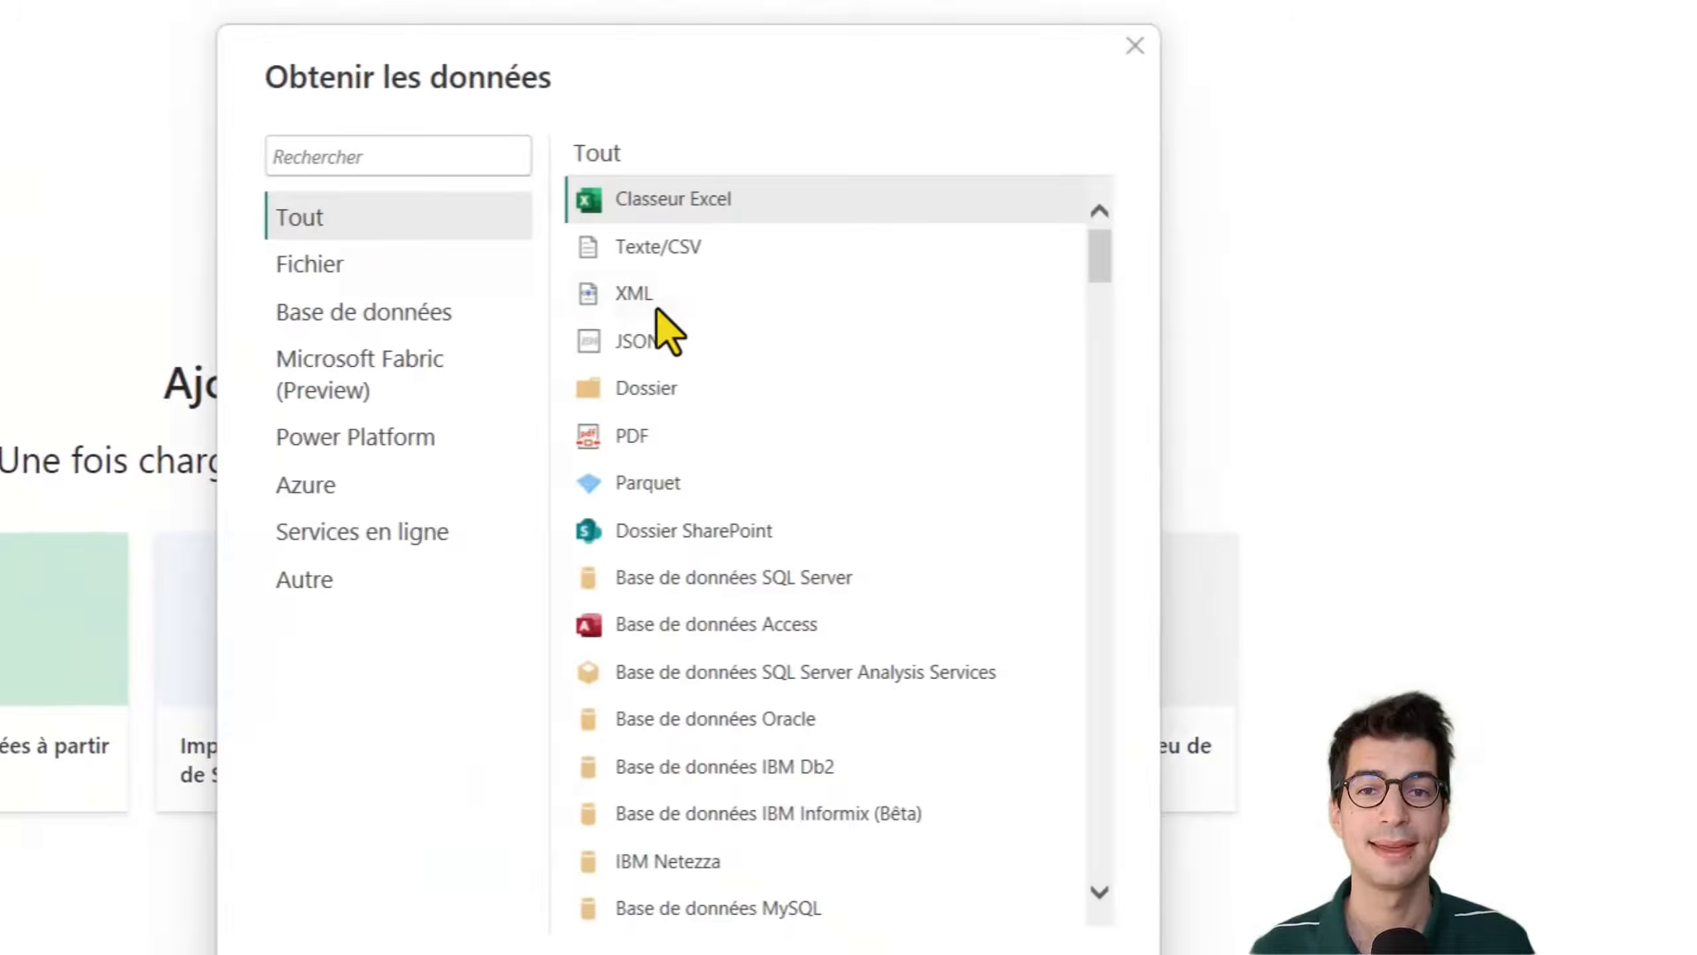
pyautogui.click(633, 389)
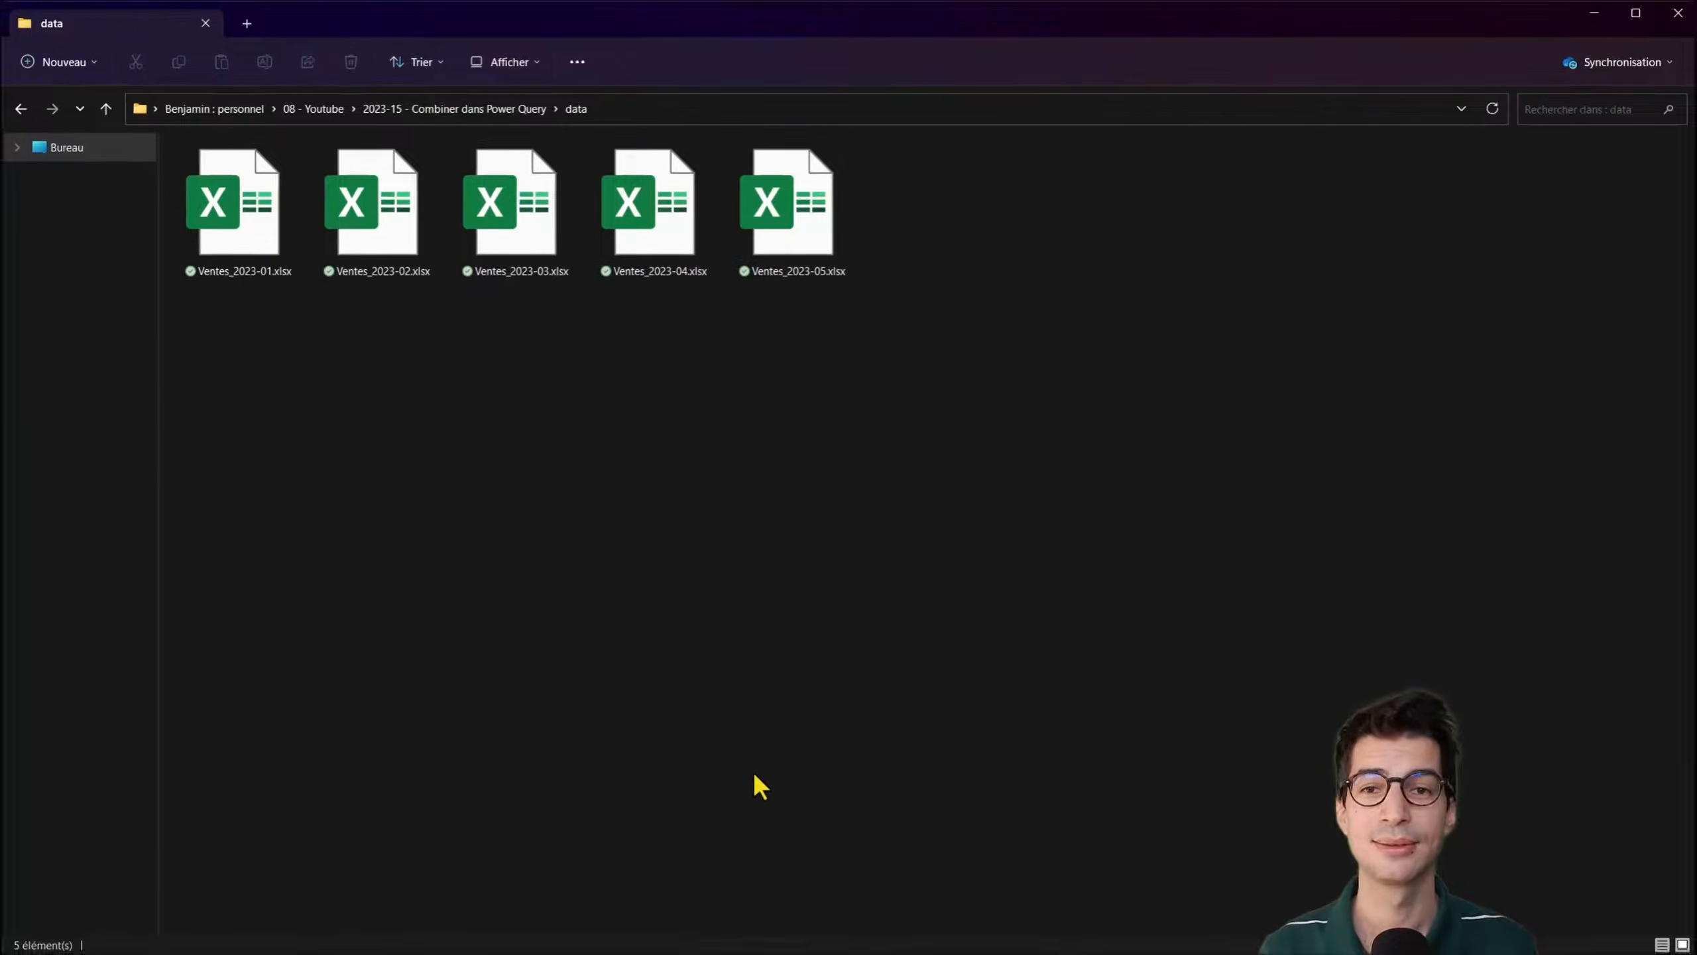
pyautogui.click(1196, 117)
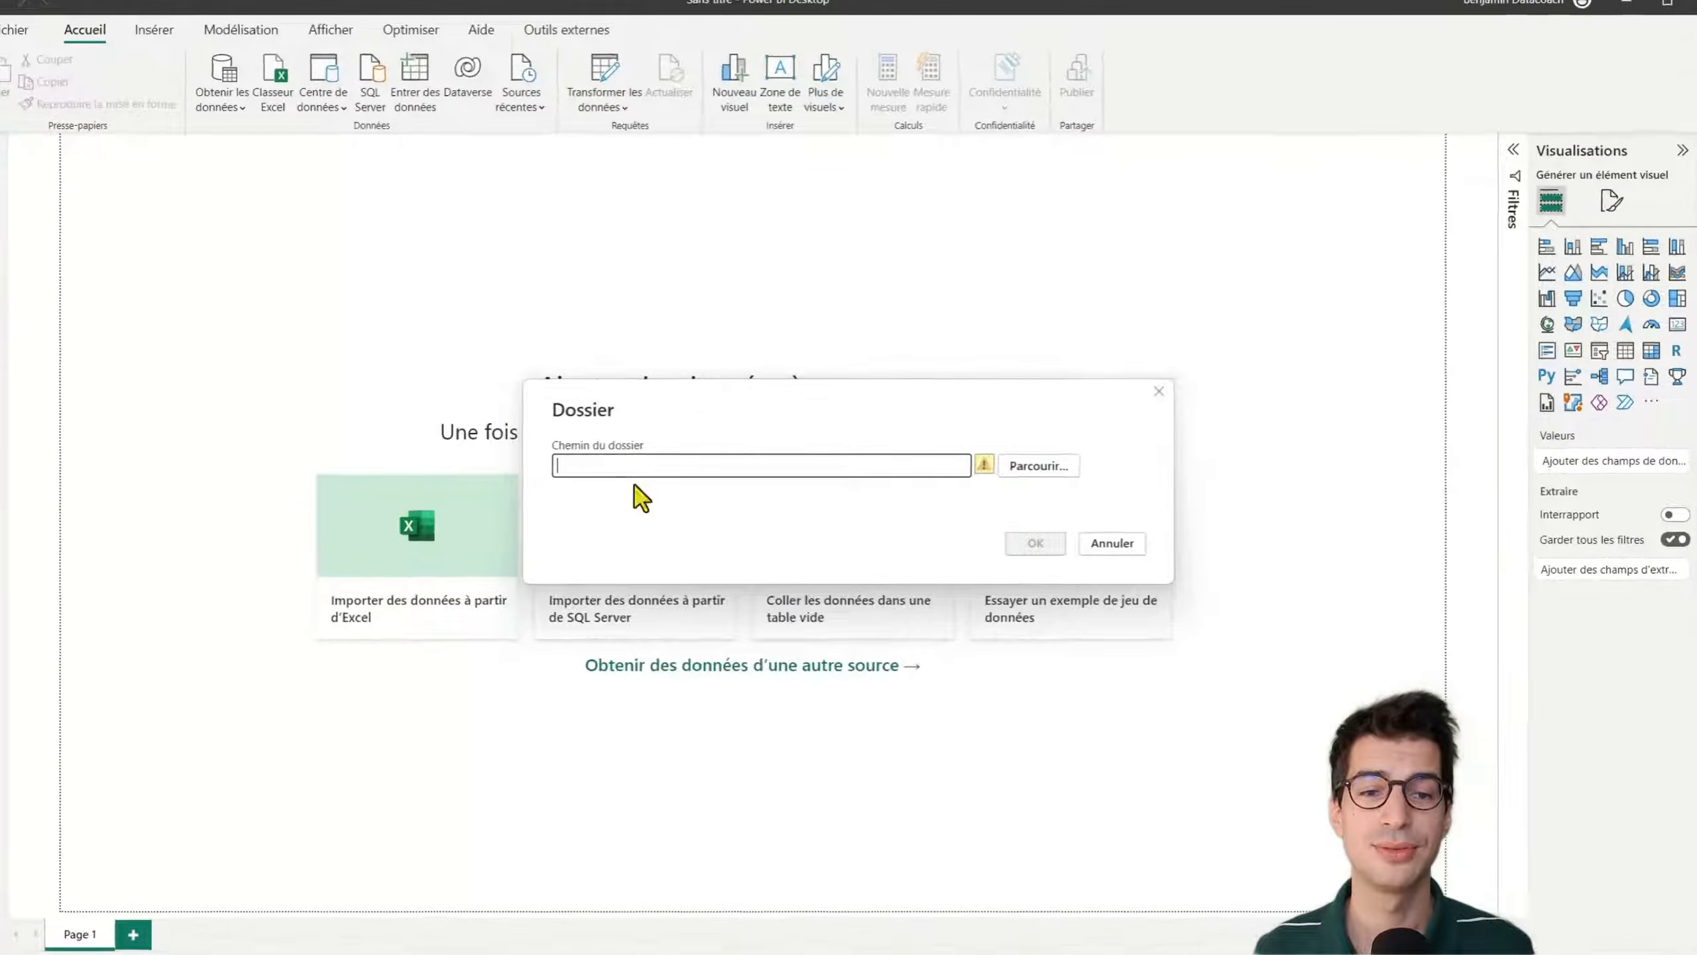
pyautogui.write('C:\\Users\\benja\\OneDrive\\08 - Youtube\\2023-15 - Combiner dans Power Query\\data')
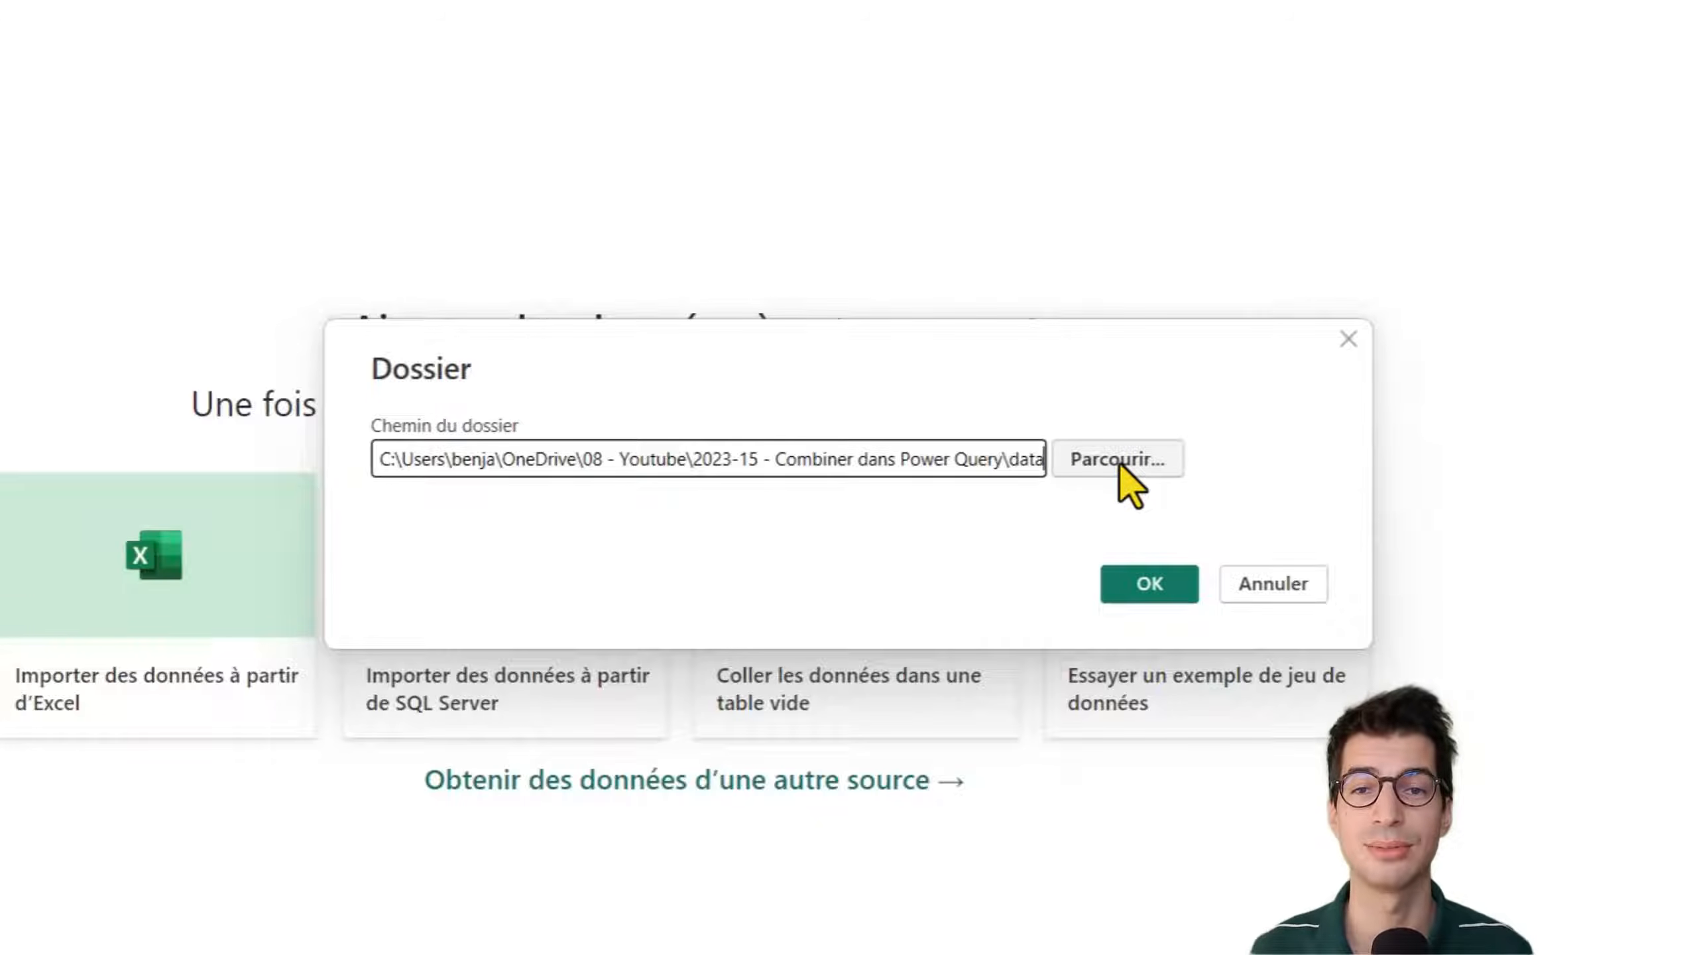
pyautogui.click(1139, 583)
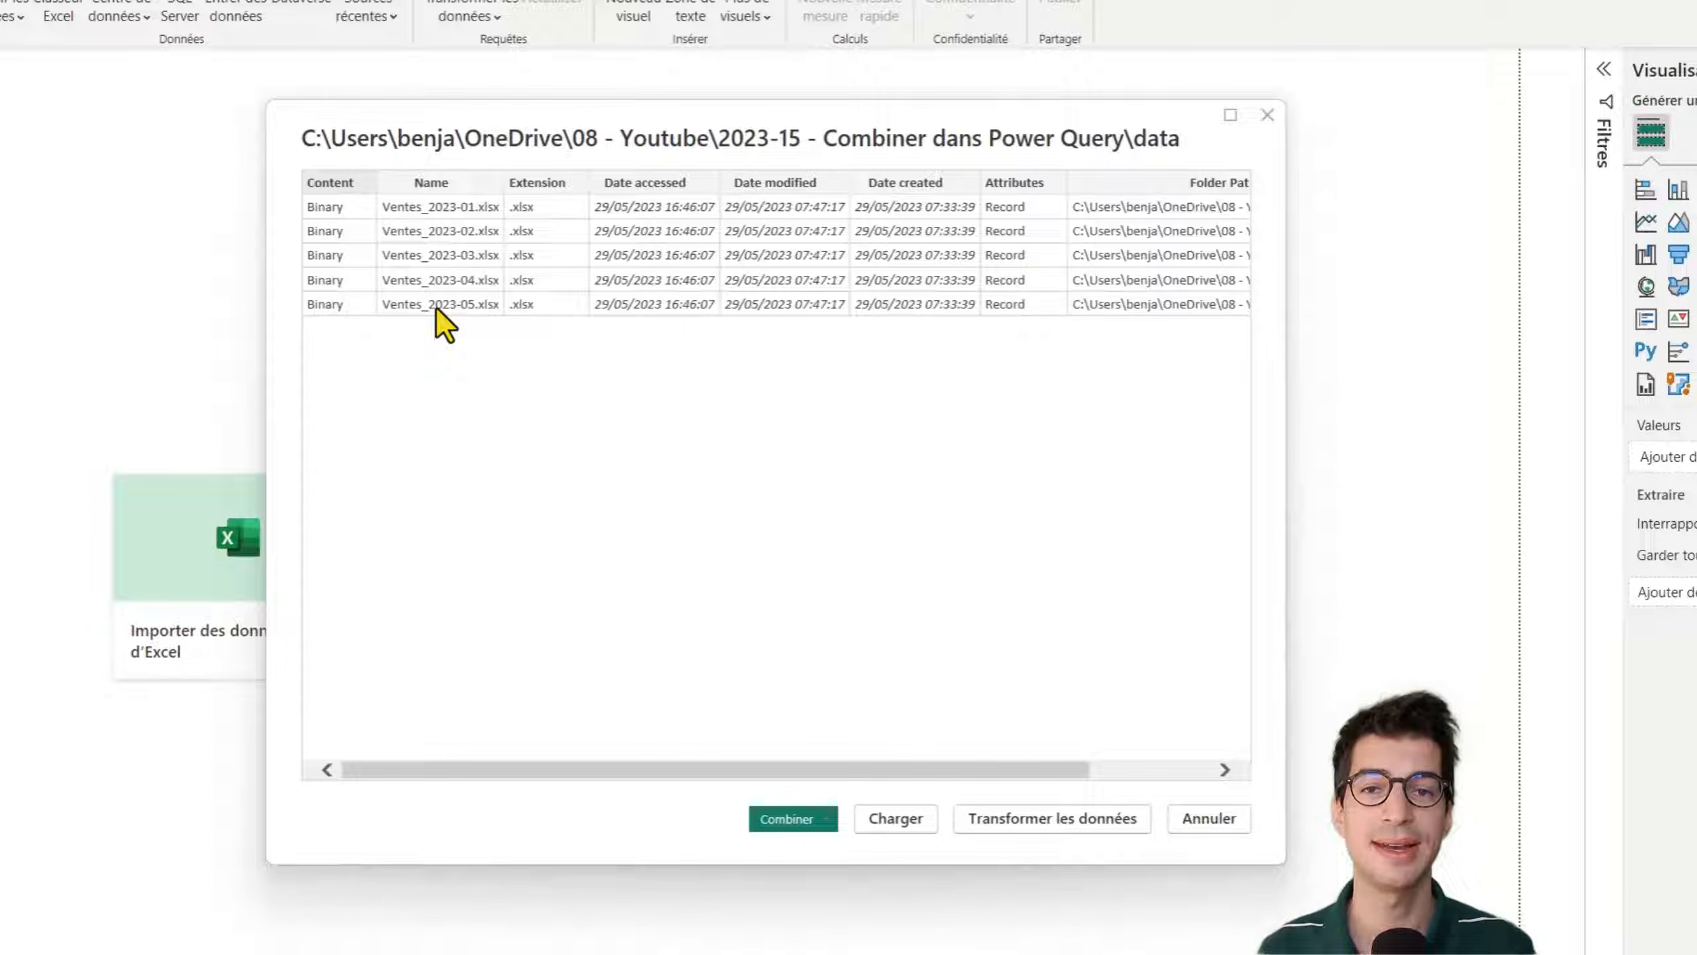
pyautogui.click(1082, 818)
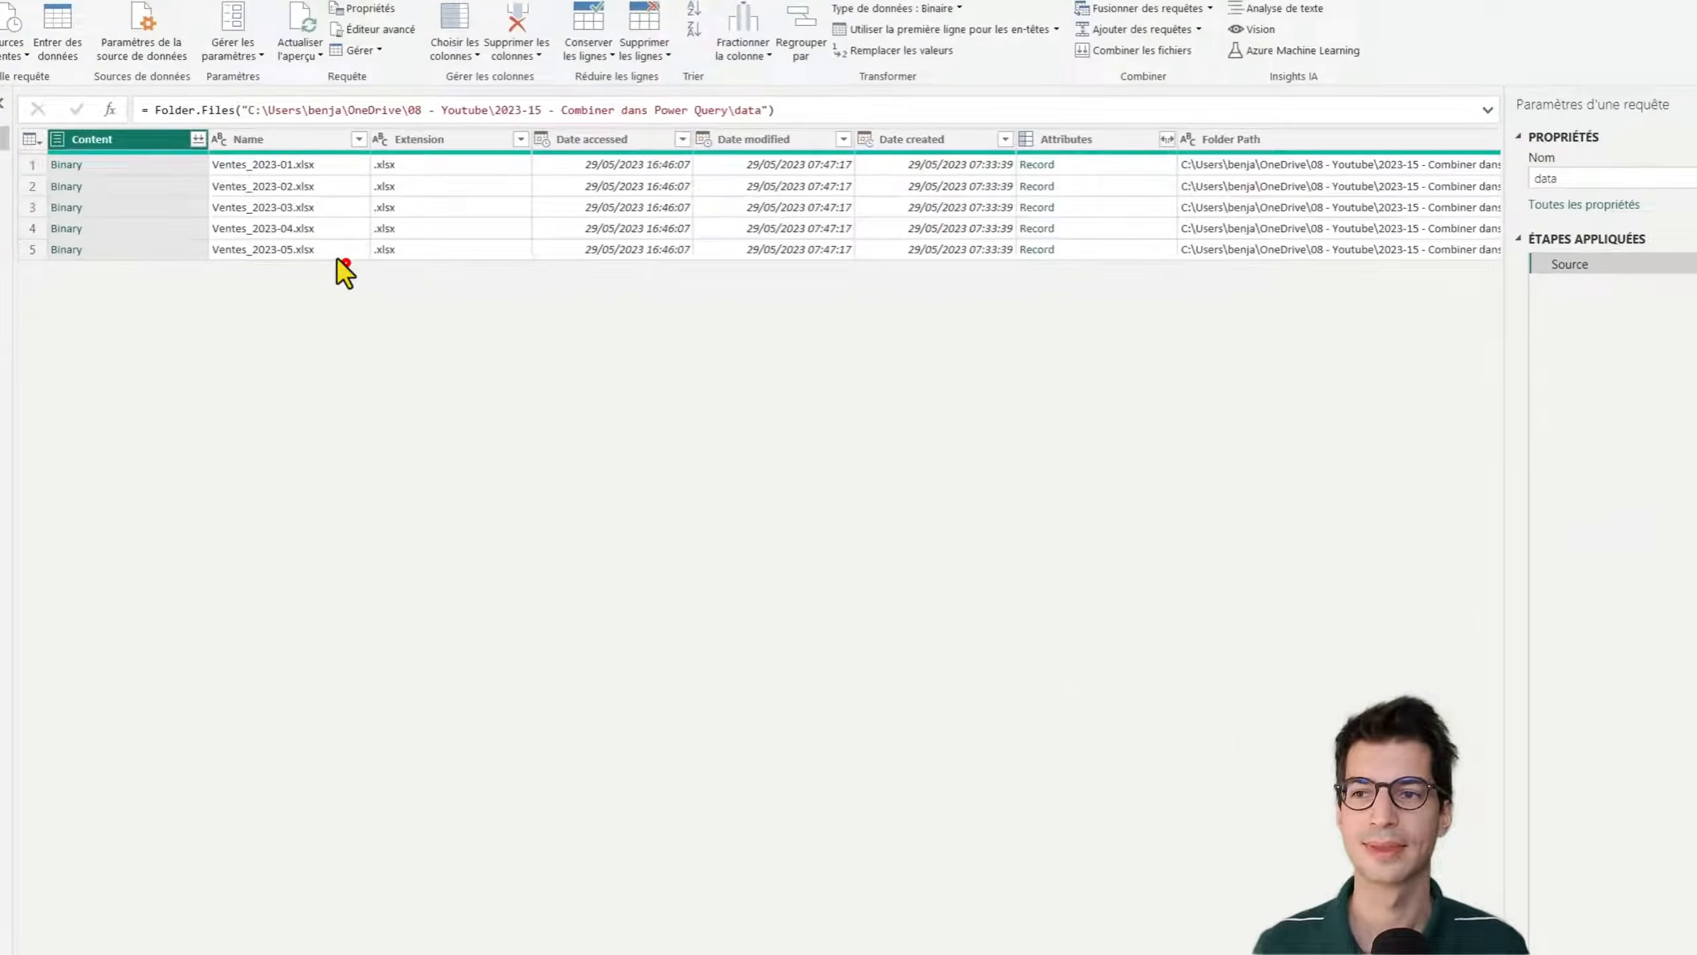
# - Keep only the Content and Name columns of the data query, removing all other columns
pyautogui.click(430, 294)
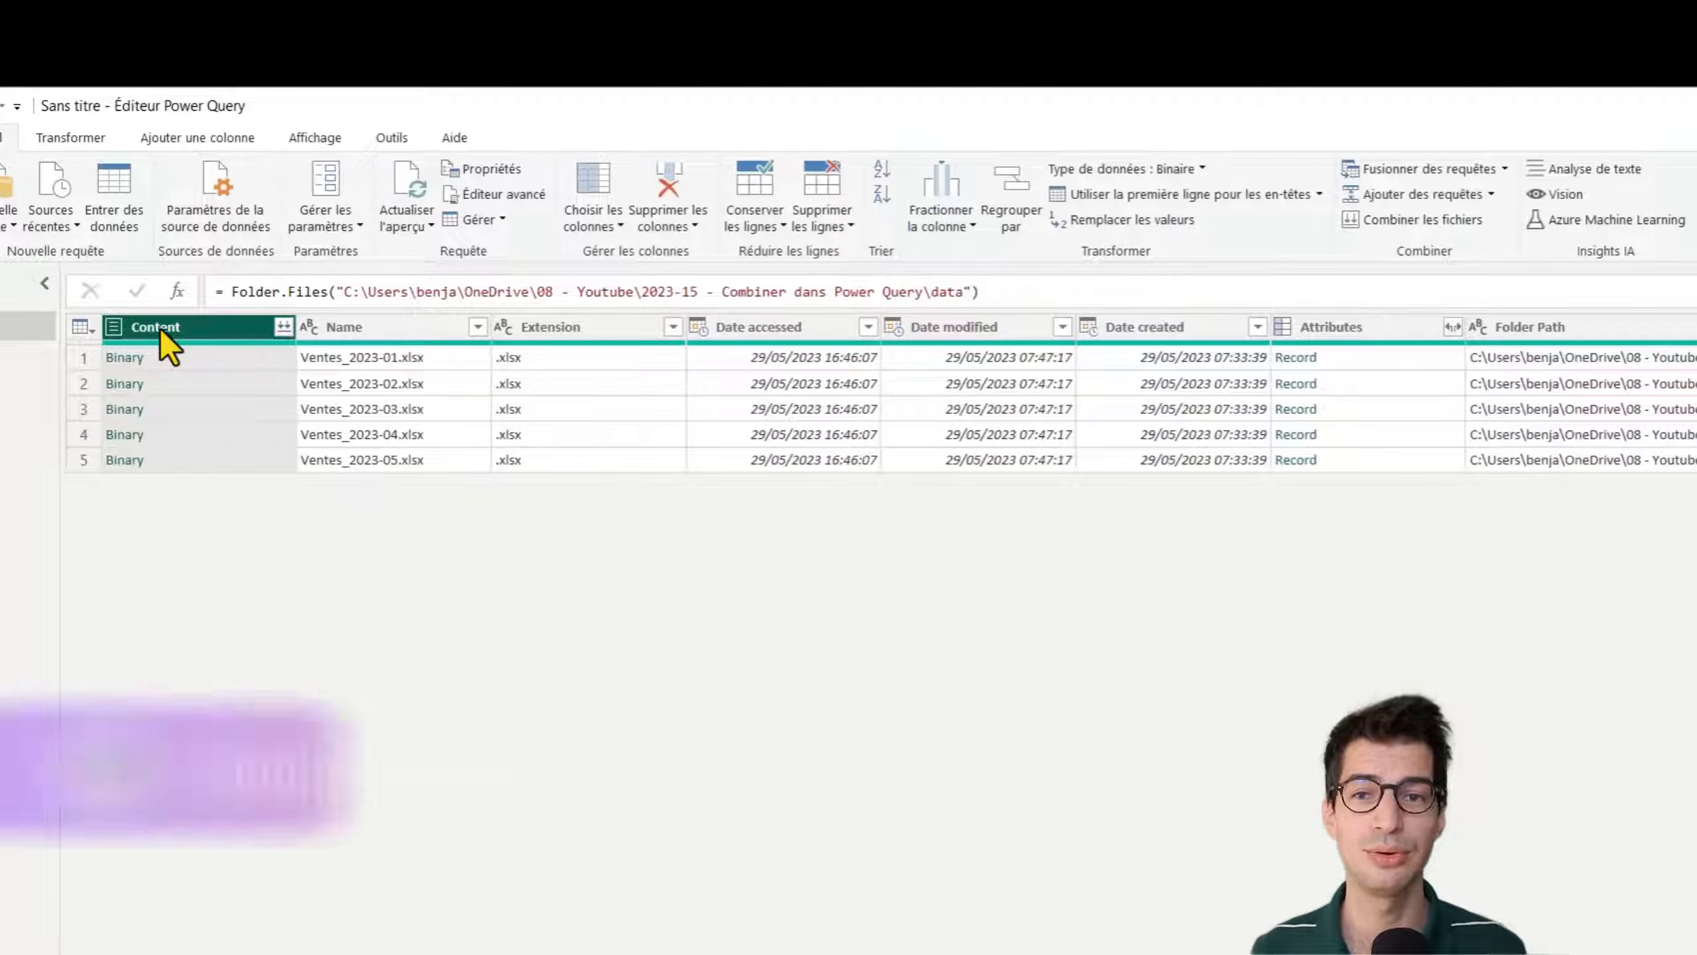
pyautogui.keyDown('ctrl'); pyautogui.click(381, 327); pyautogui.keyUp('ctrl')
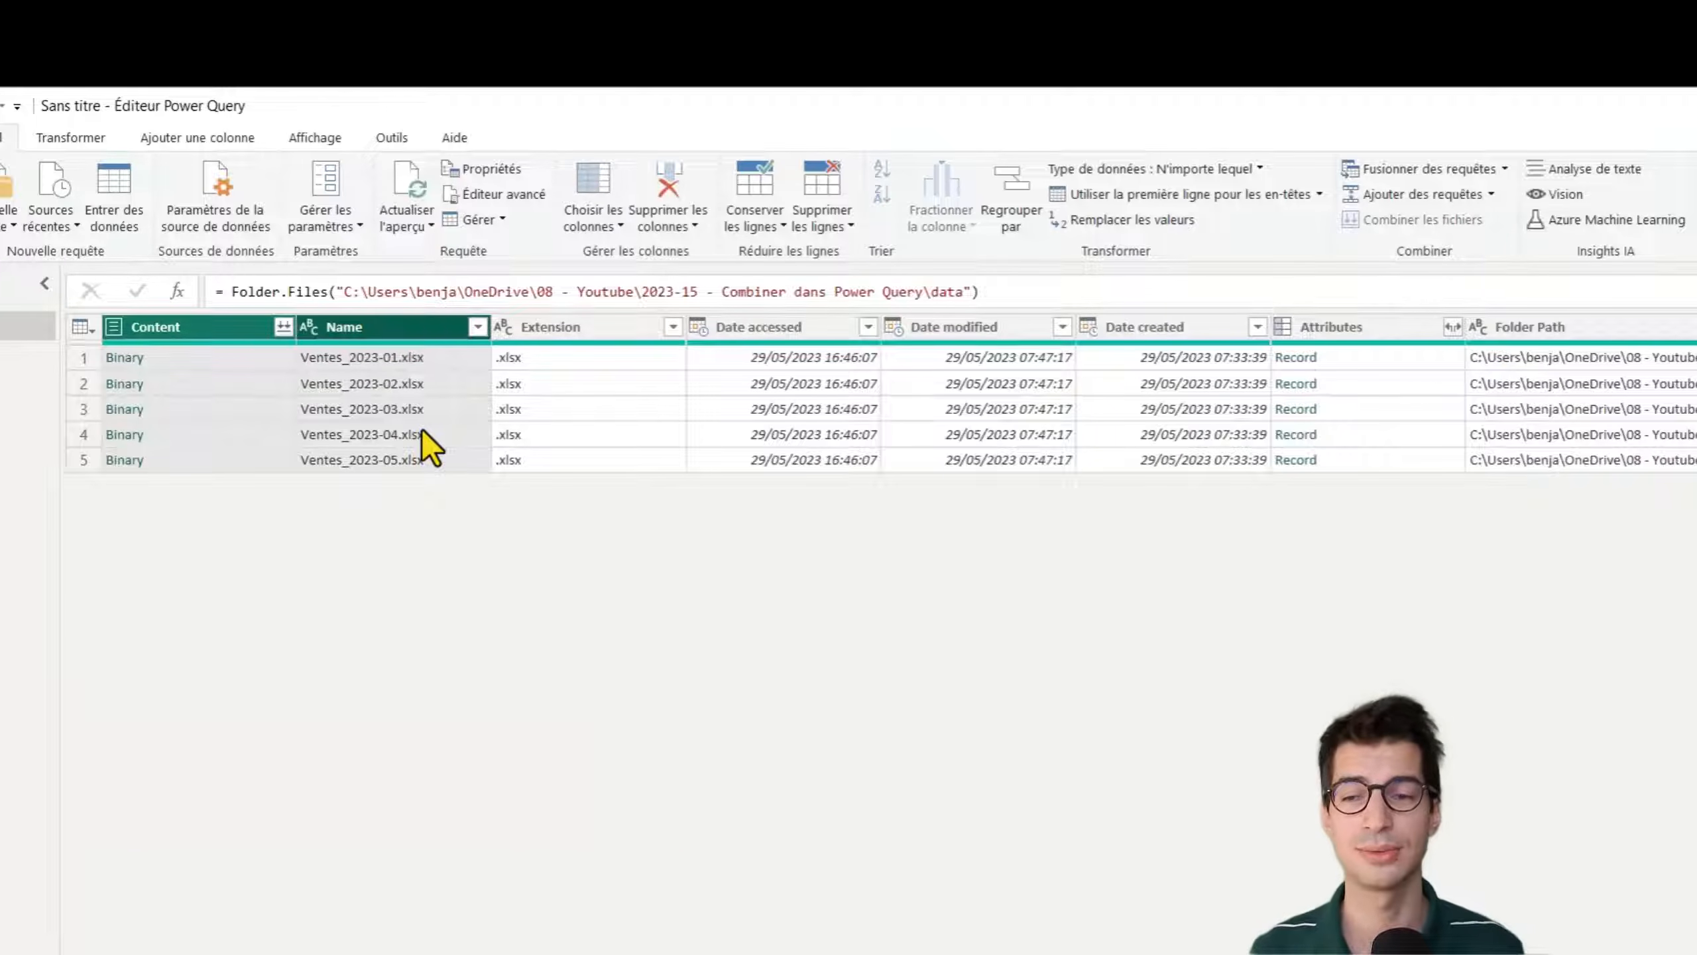
pyautogui.rightClick(389, 324)
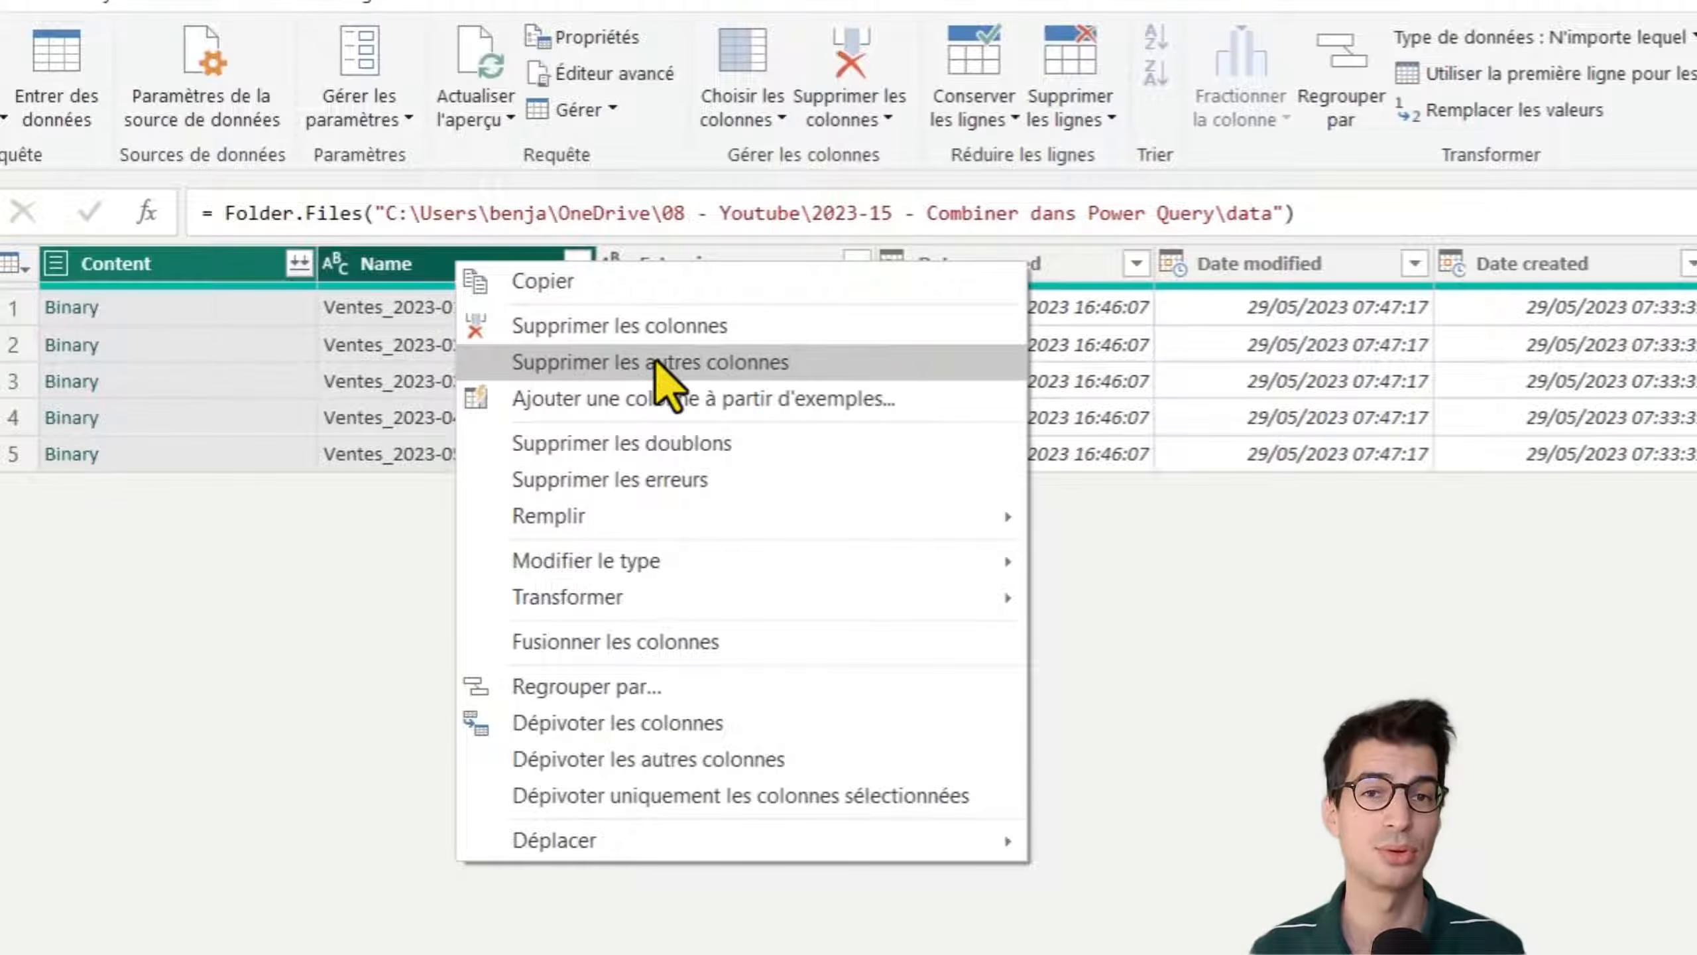
pyautogui.click(656, 362)
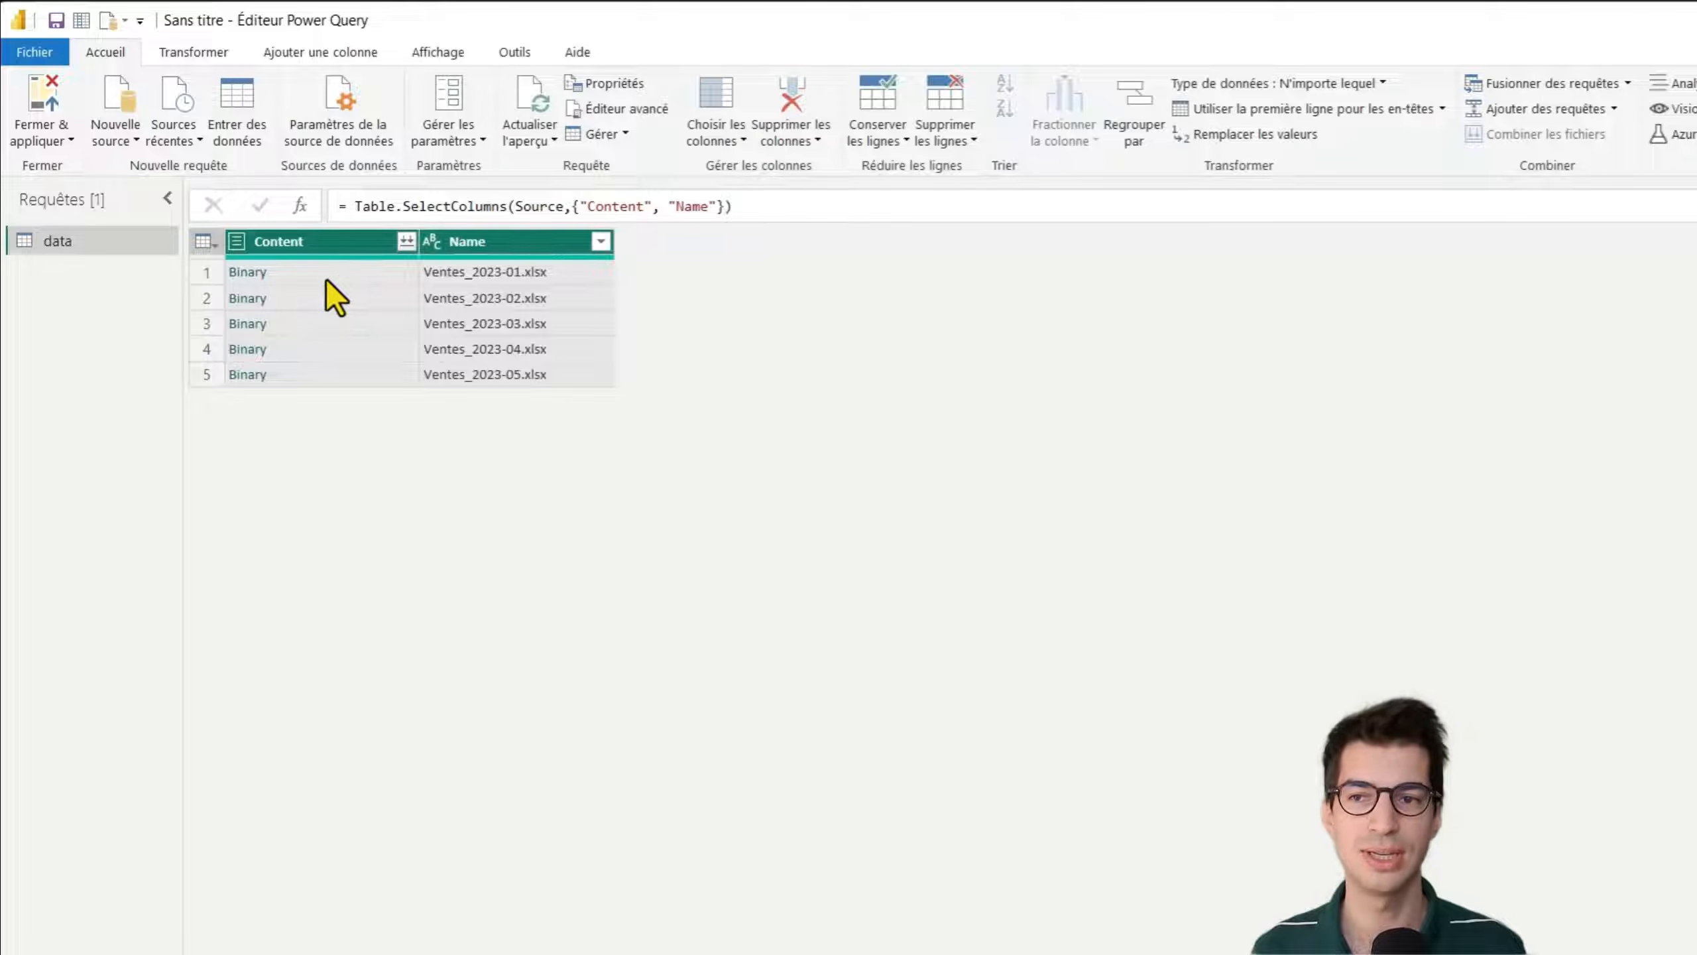
# - Examine the Binary cells in the Content column against the matching file names in the Name column
pyautogui.click(289, 275)
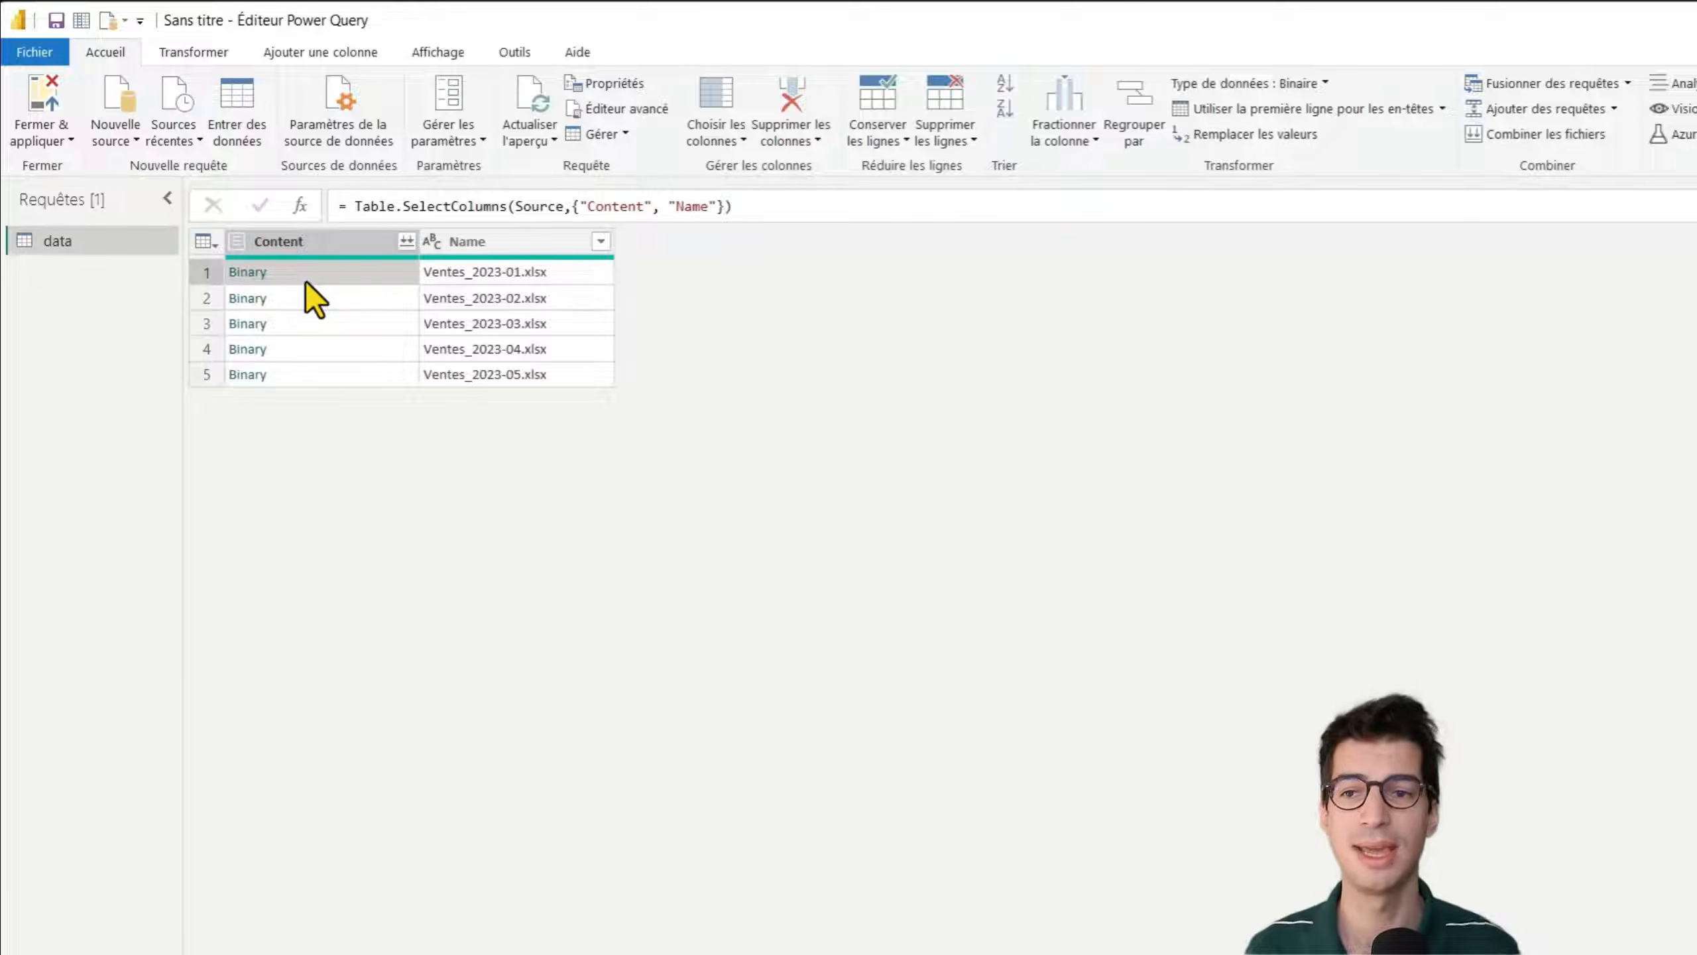
pyautogui.click(549, 273)
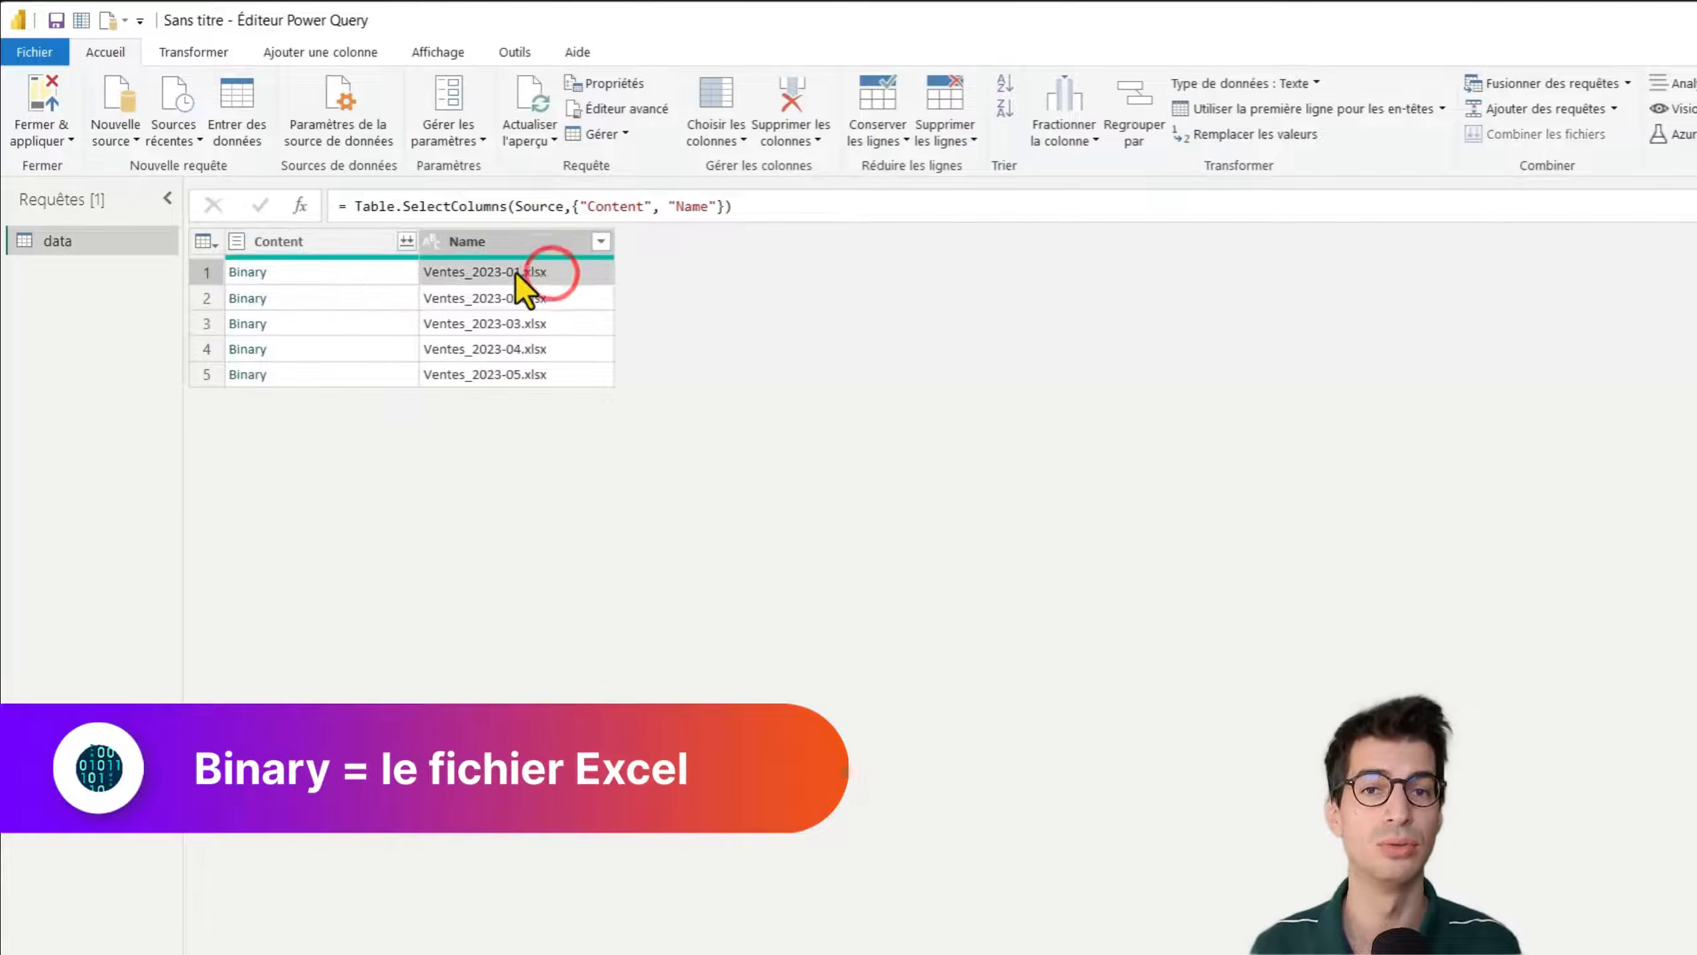
pyautogui.press('Left')
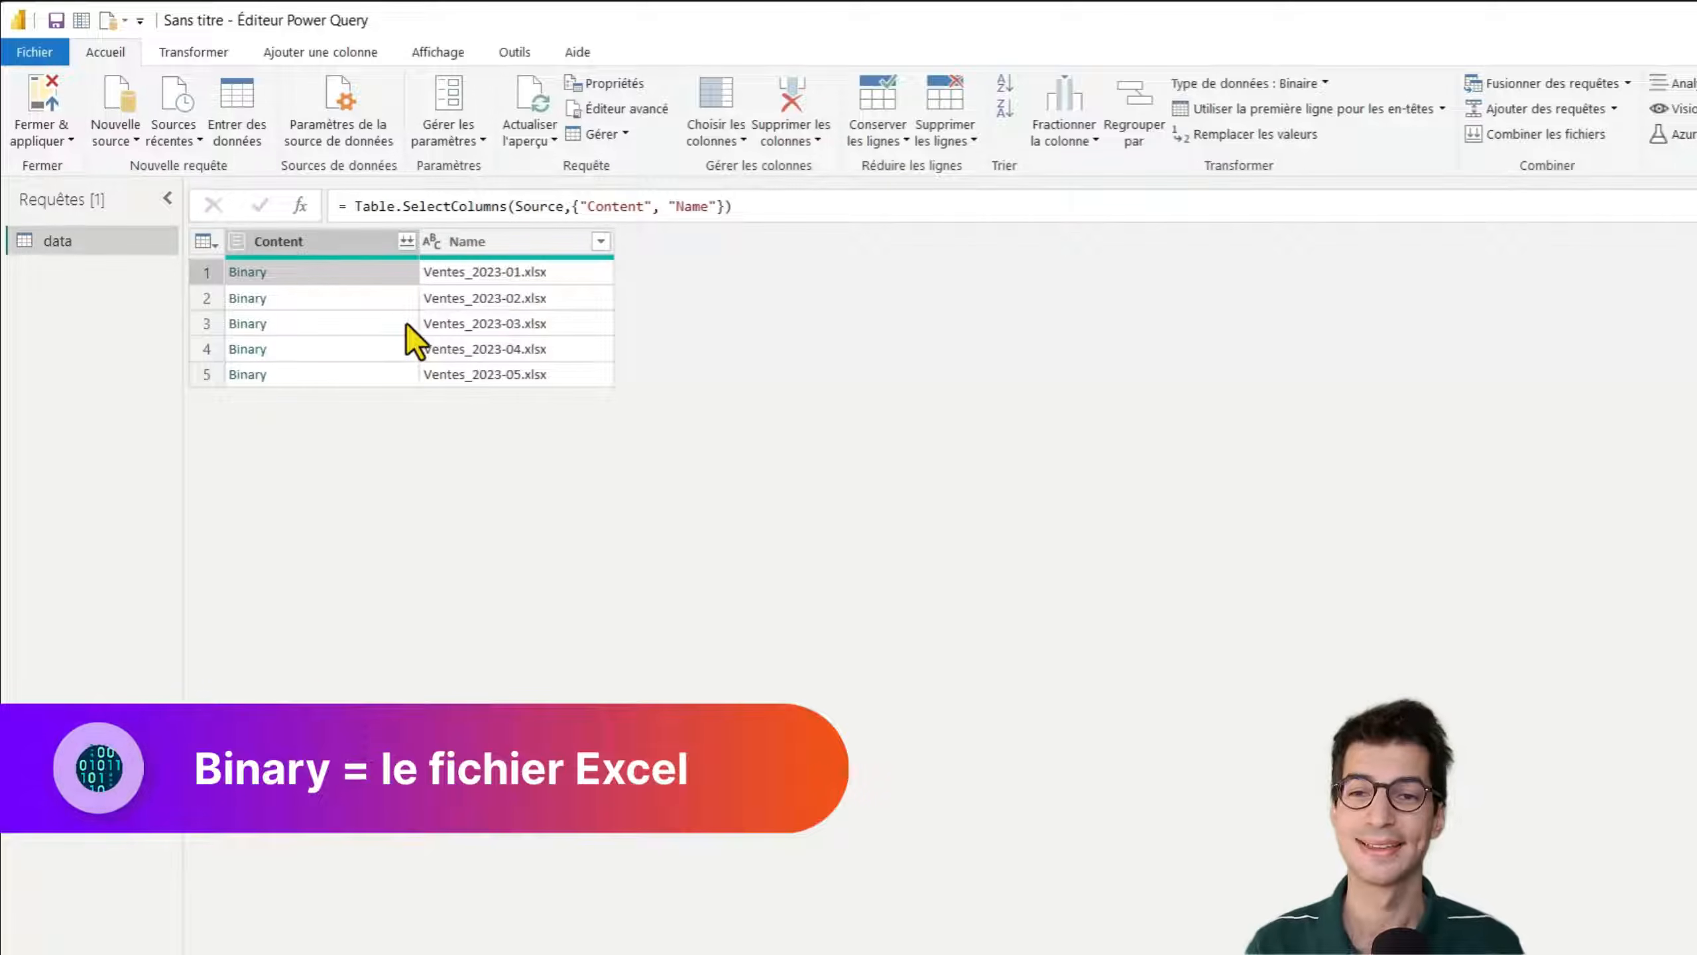
pyautogui.click(308, 297)
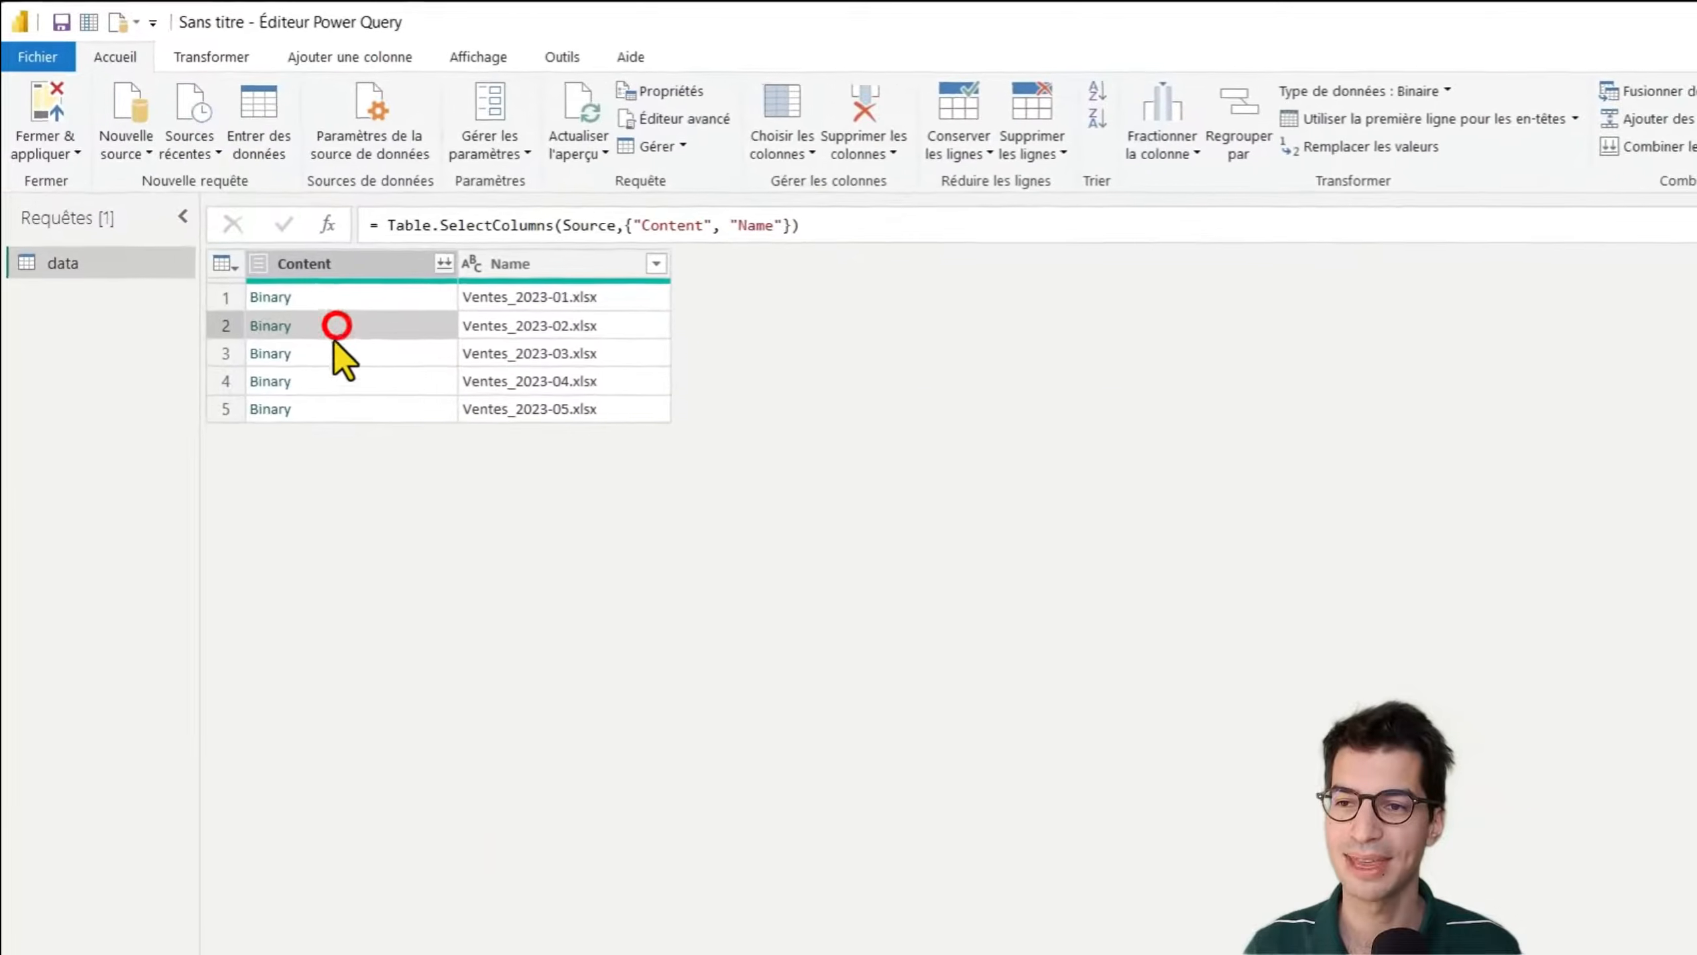
pyautogui.click(336, 349)
pyautogui.click(332, 295)
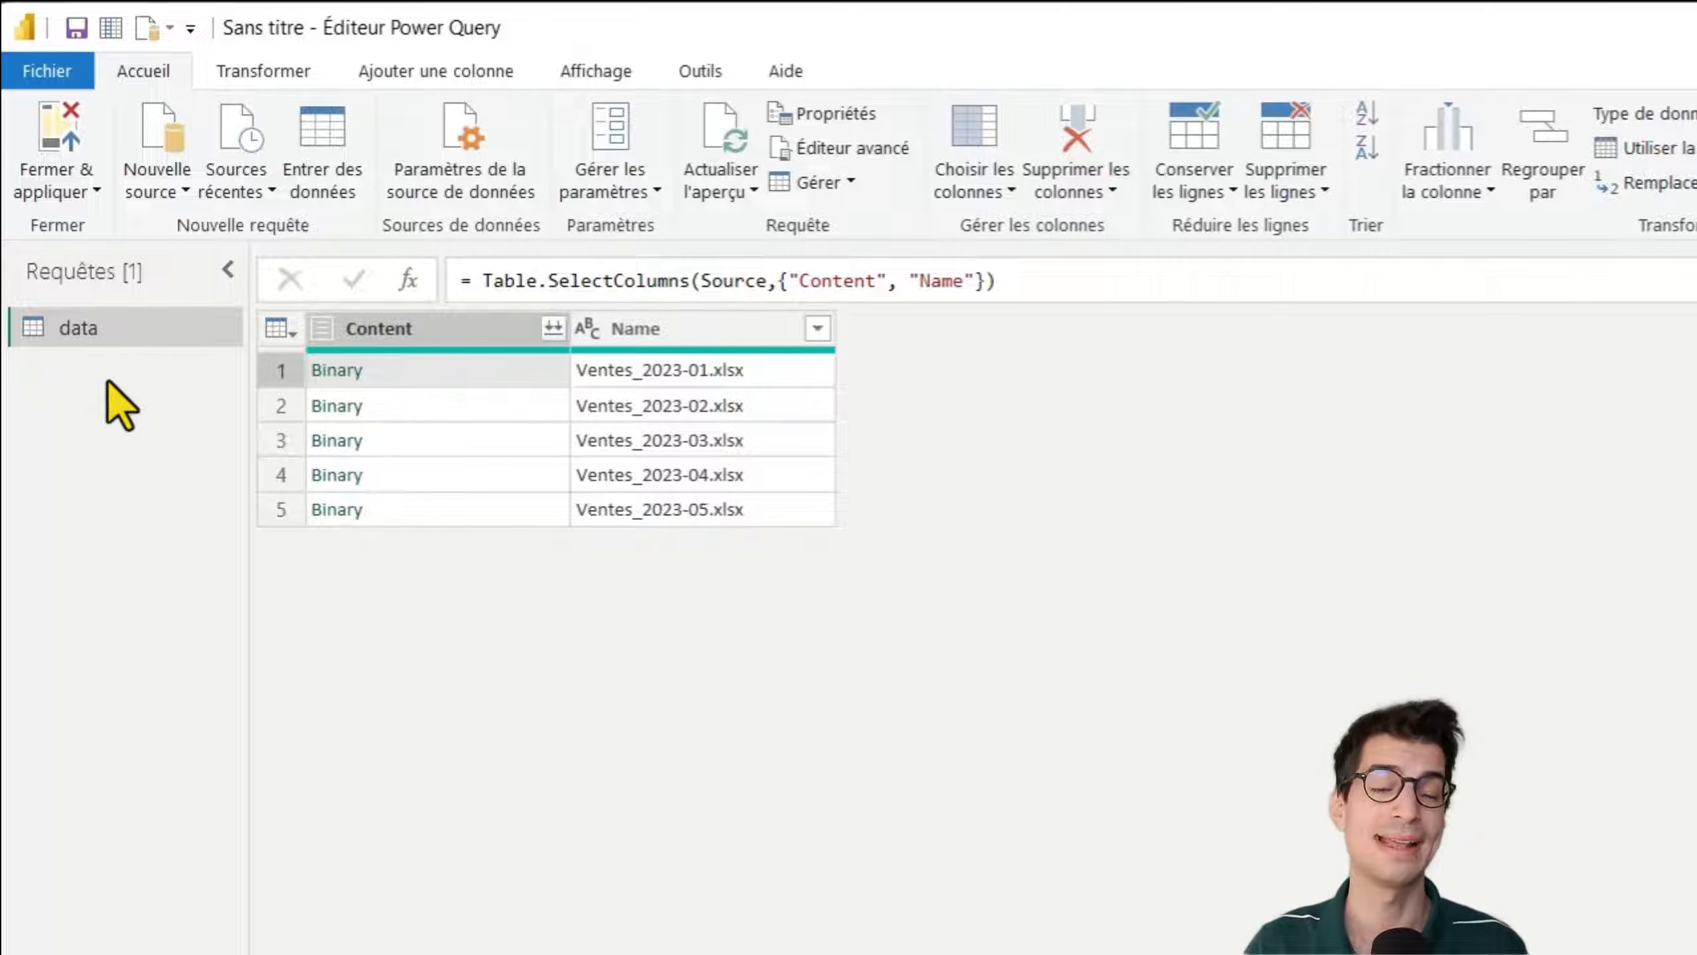
# - Duplicate the data query and rename the copy "Obtenir Tableau"
pyautogui.rightClick(77, 334)
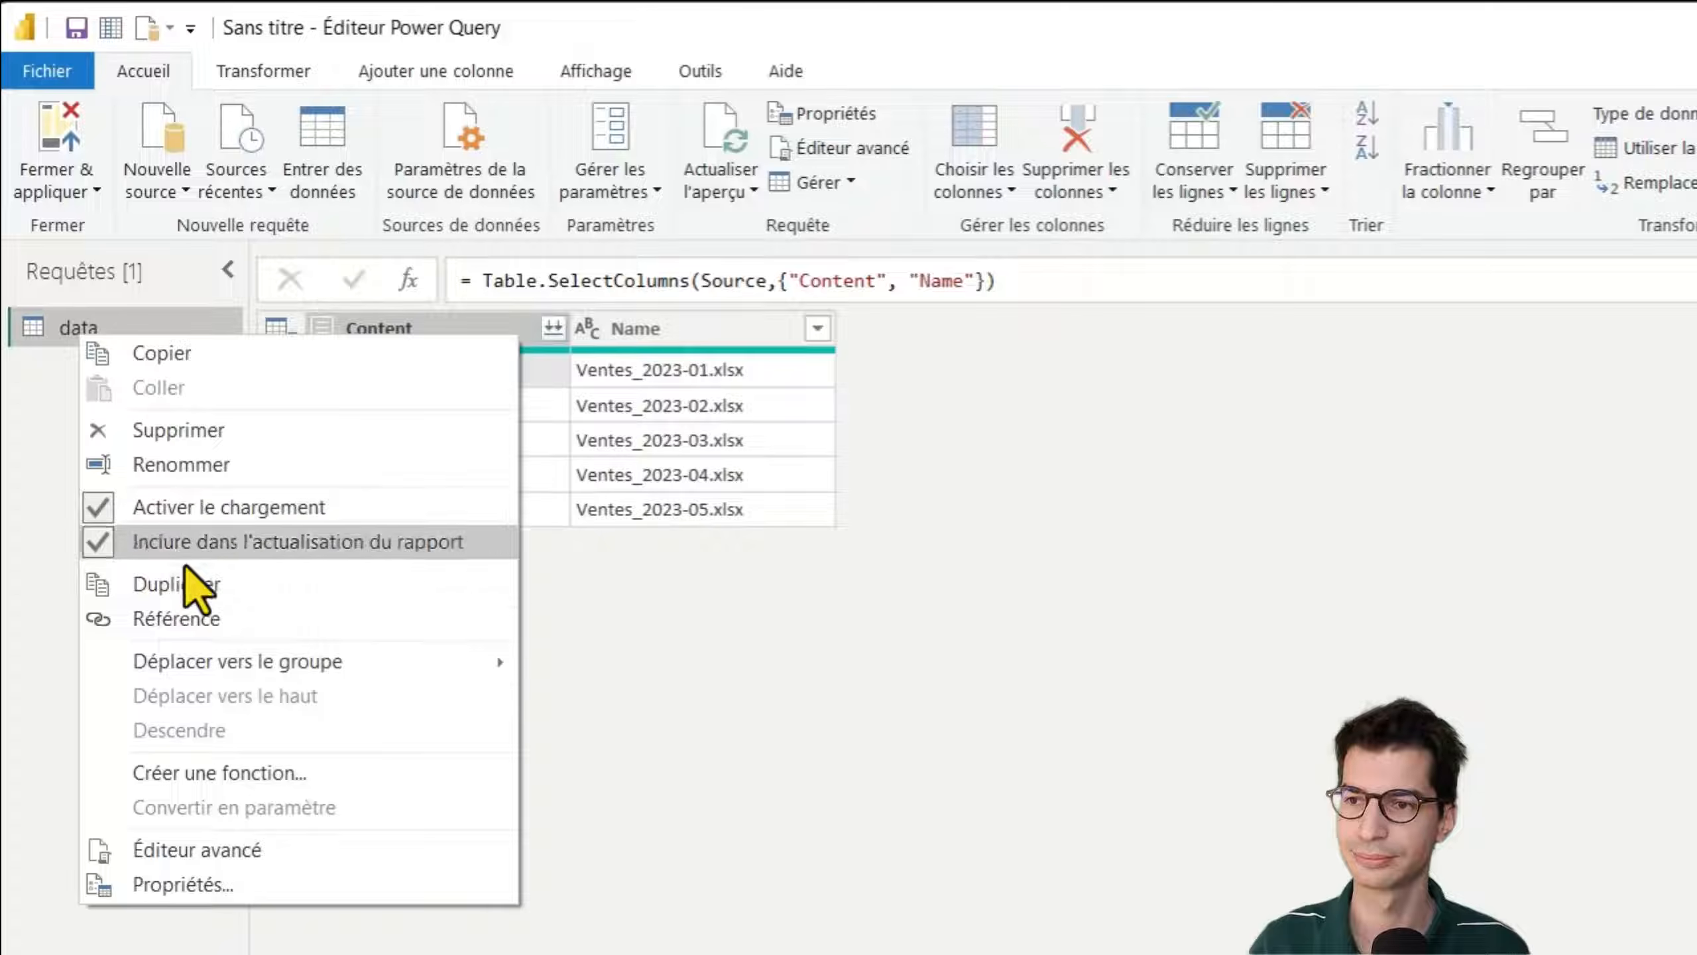
pyautogui.click(186, 581)
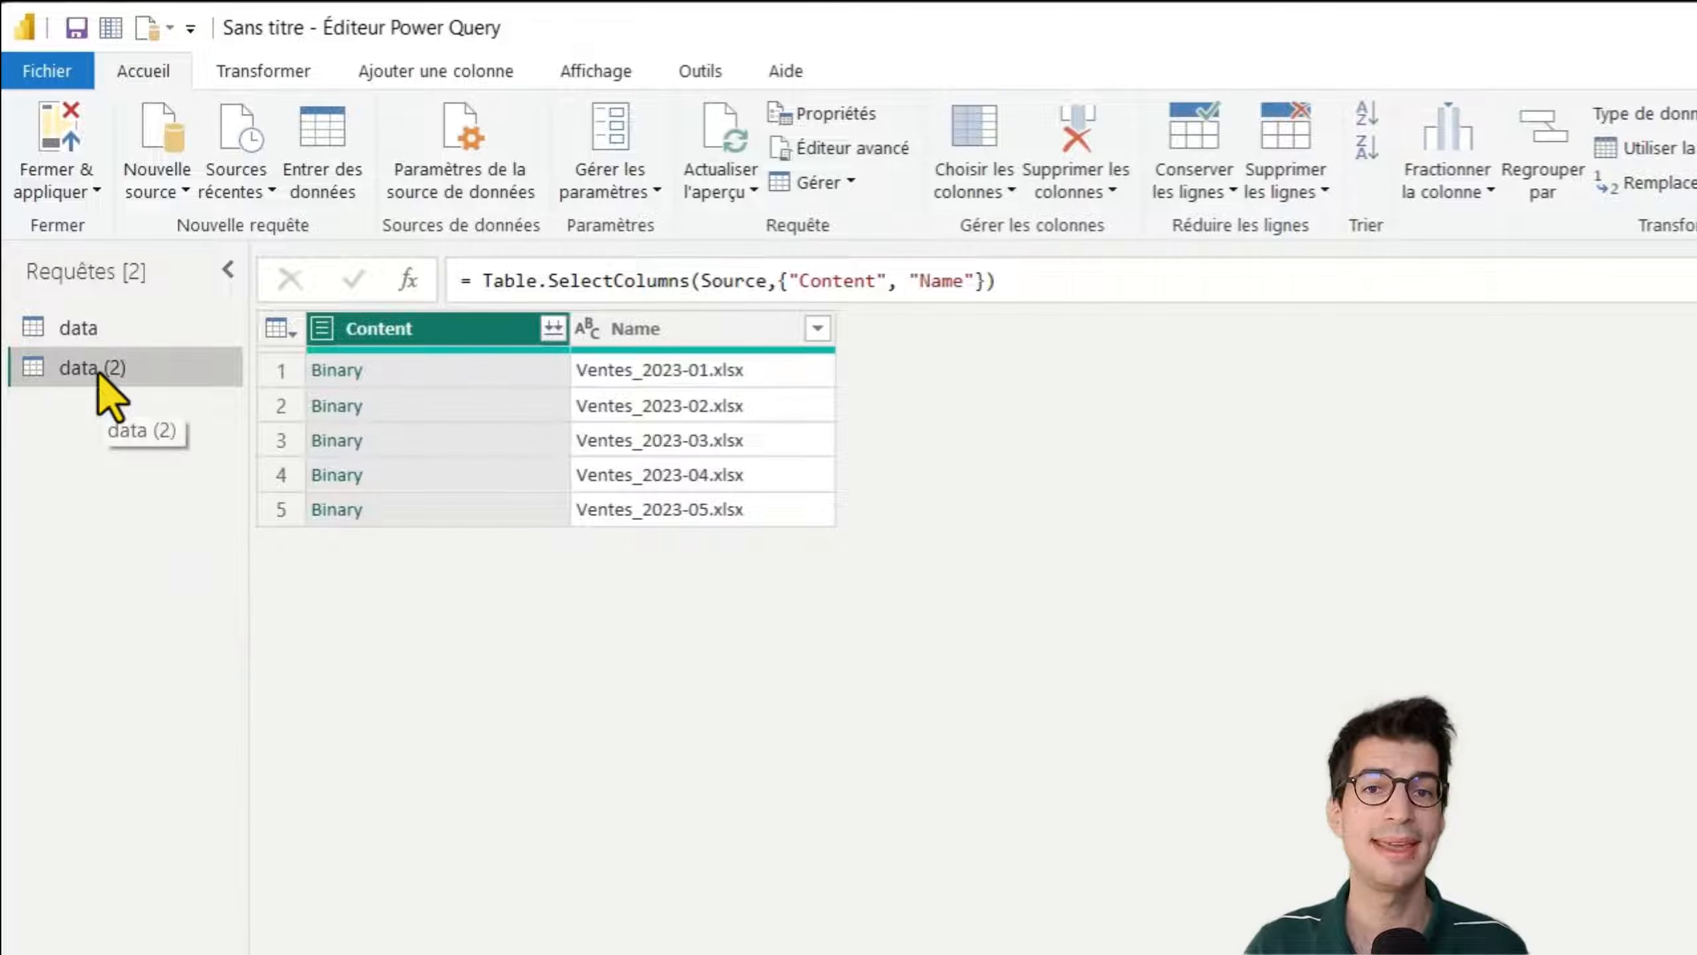
pyautogui.doubleClick(99, 368)
pyautogui.write('Obtenir Tableau')
pyautogui.press('Return')
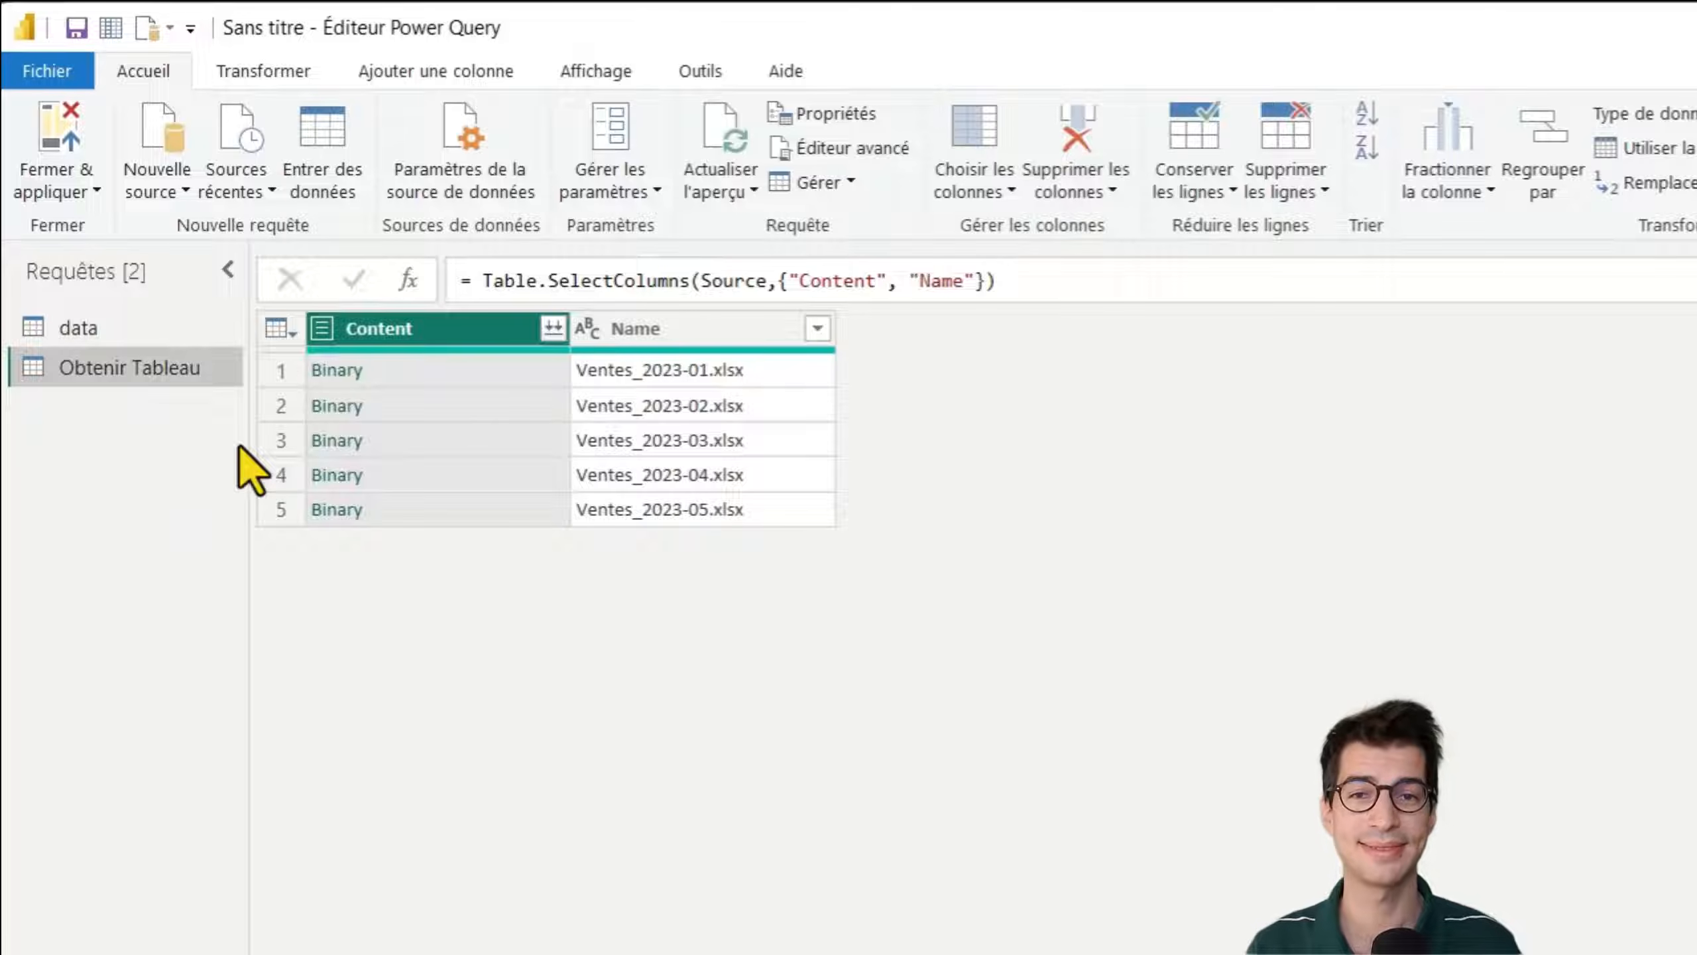
# - Drill through the first file's binary content into its Sheet1 table and promote the first row to headers
pyautogui.click(344, 372)
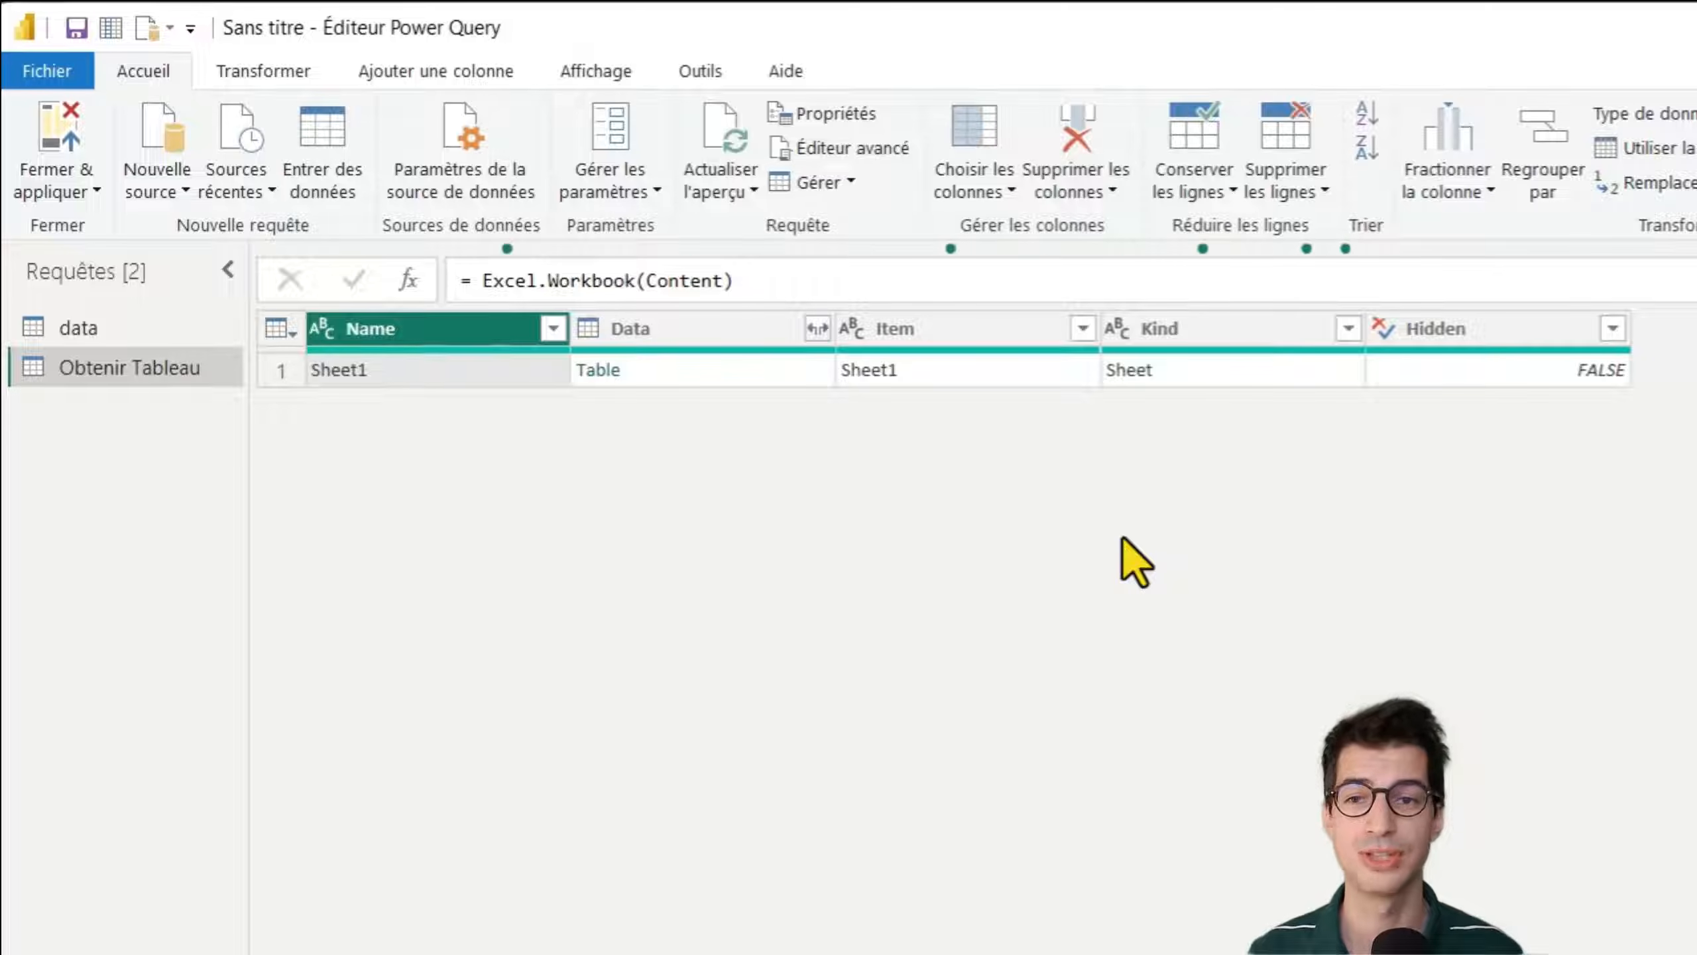
pyautogui.click(595, 371)
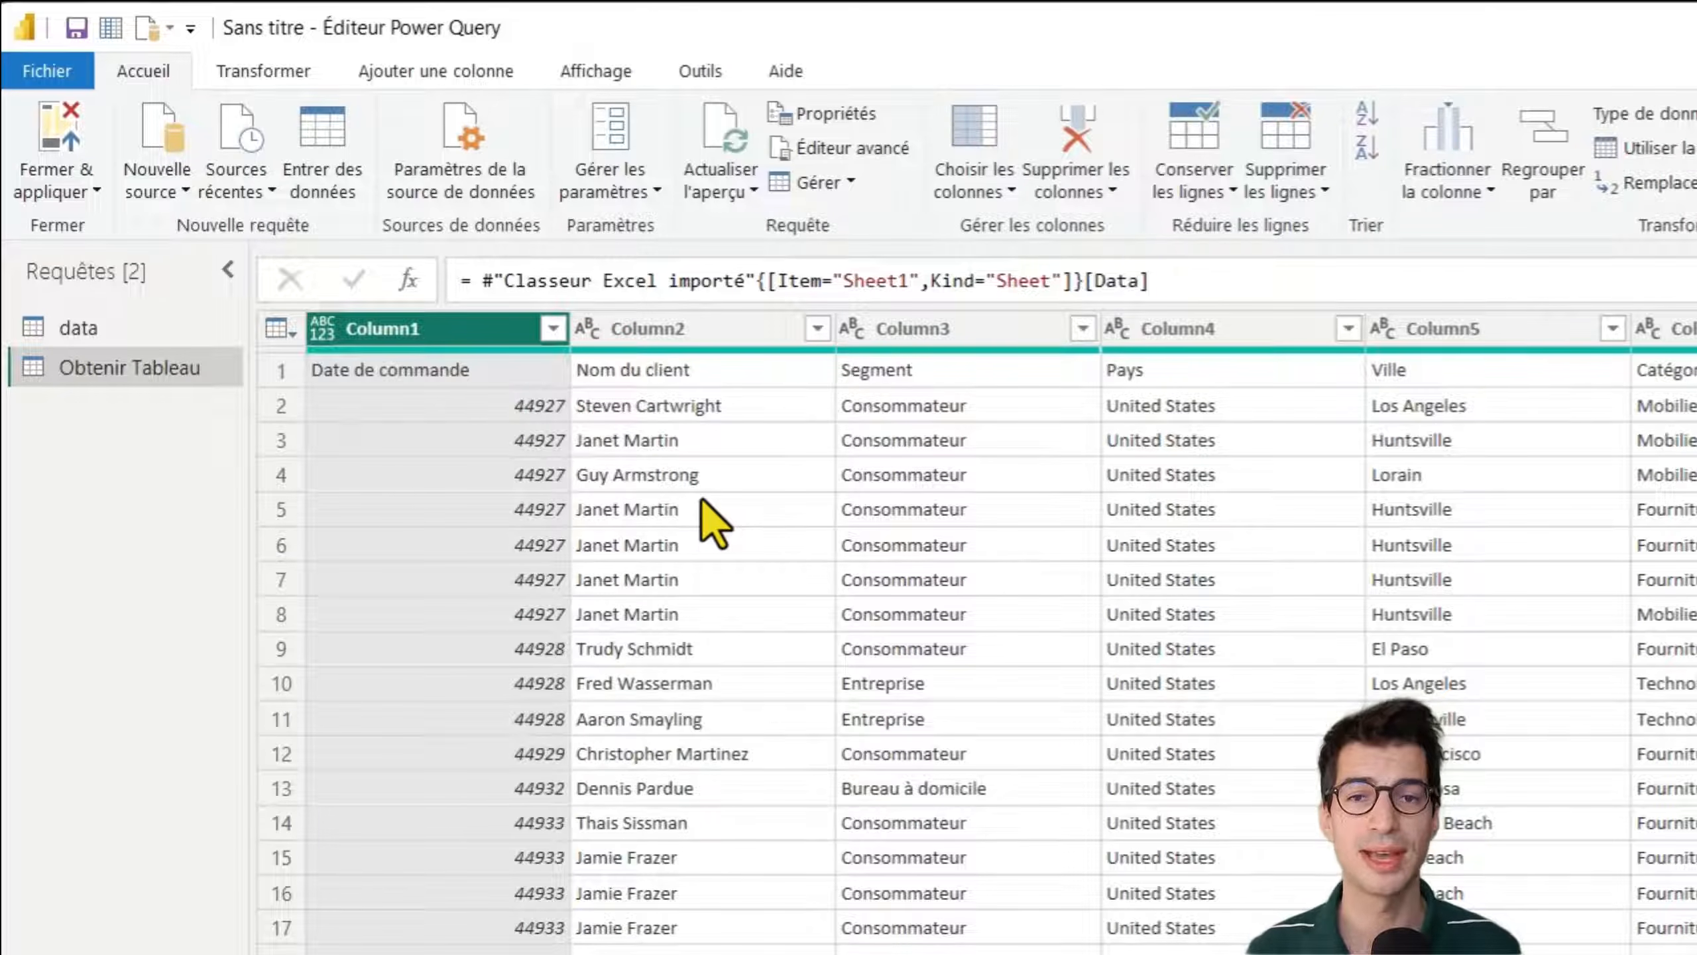
pyautogui.click(283, 375)
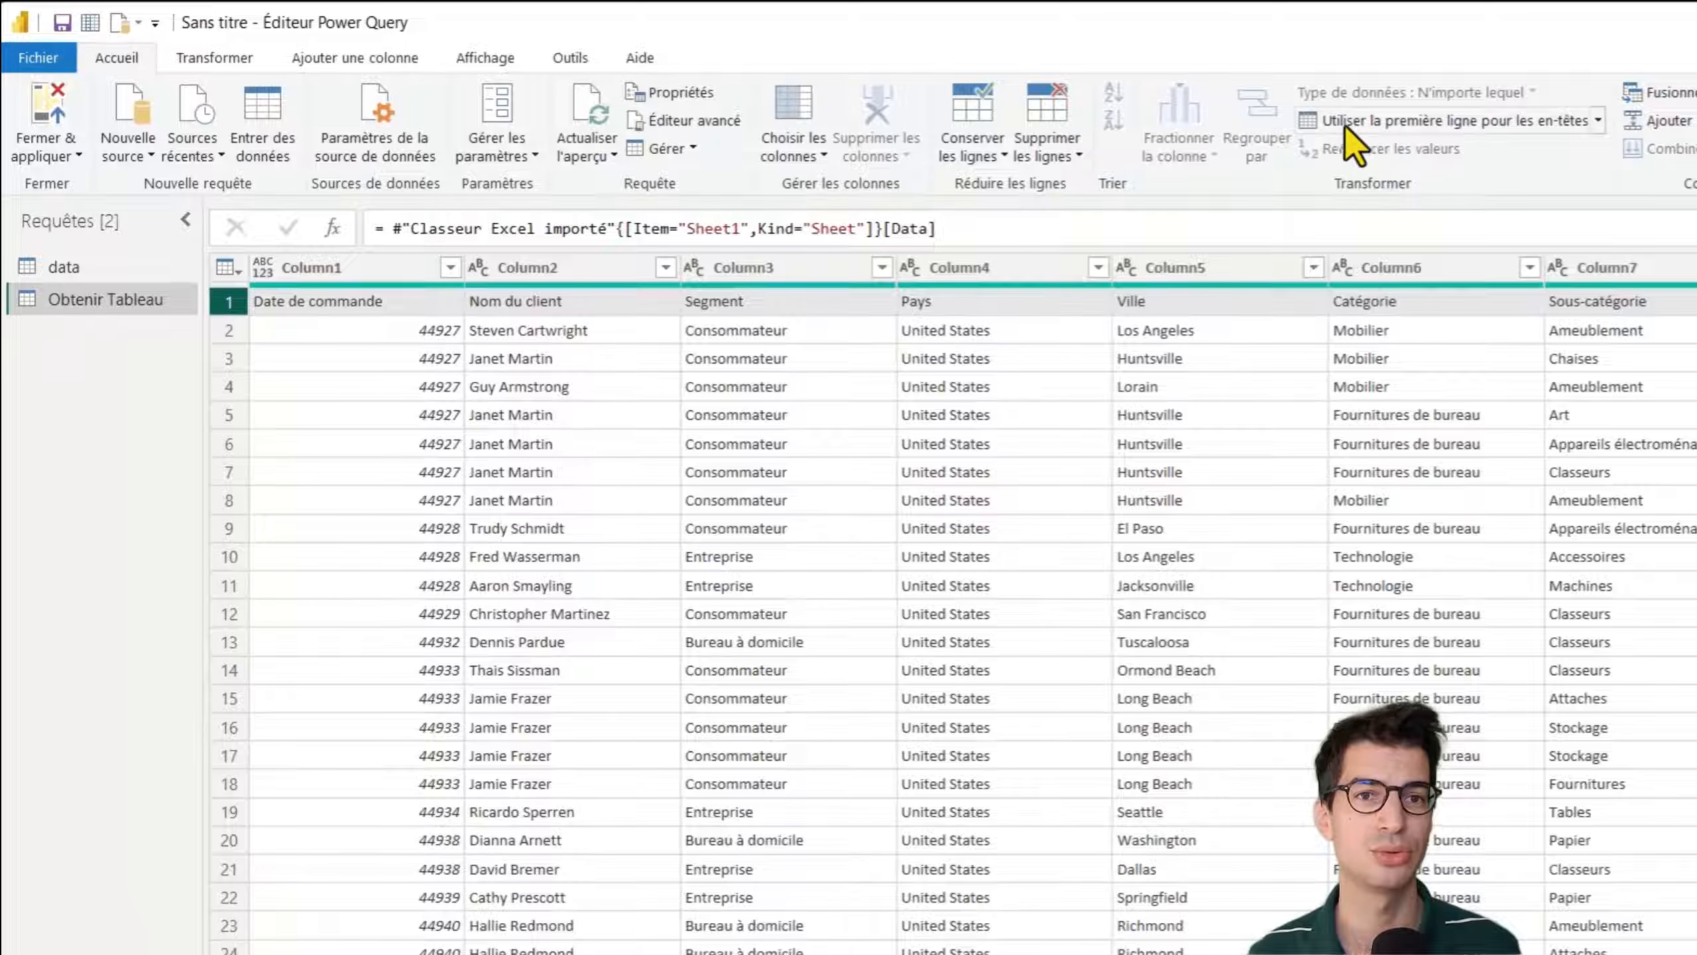
pyautogui.click(1514, 119)
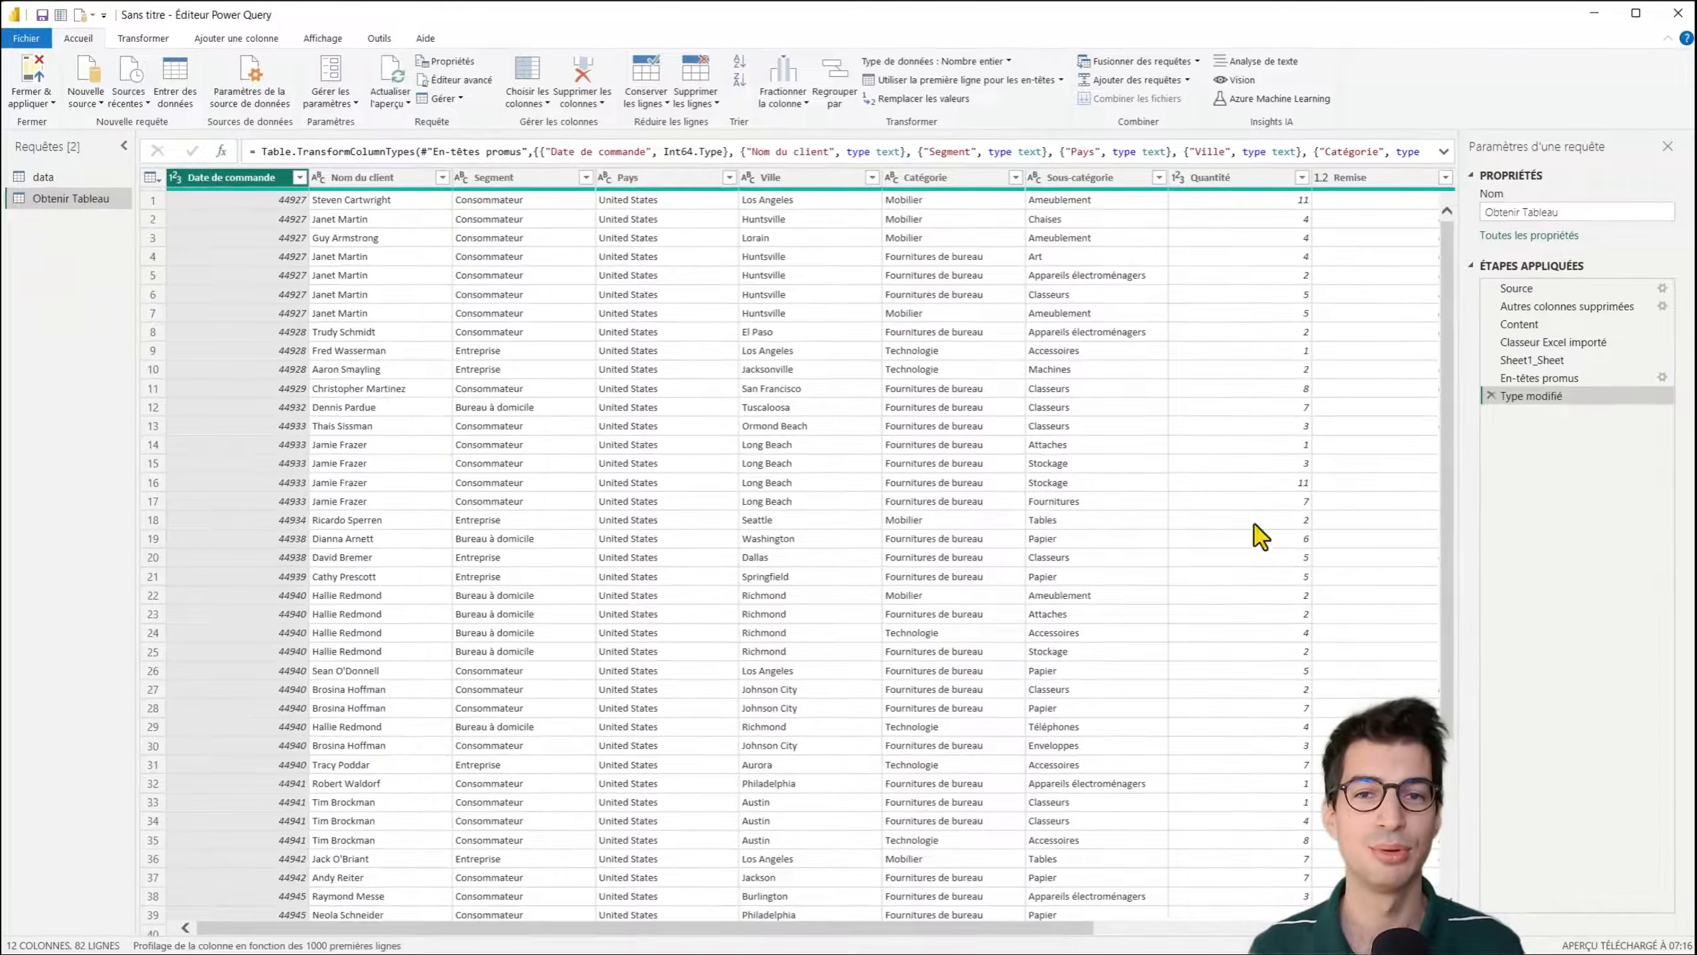
# - Review the applied steps of Obtenir Tableau from Source to Type modifié, and view the data query for comparison
pyautogui.click(1547, 294)
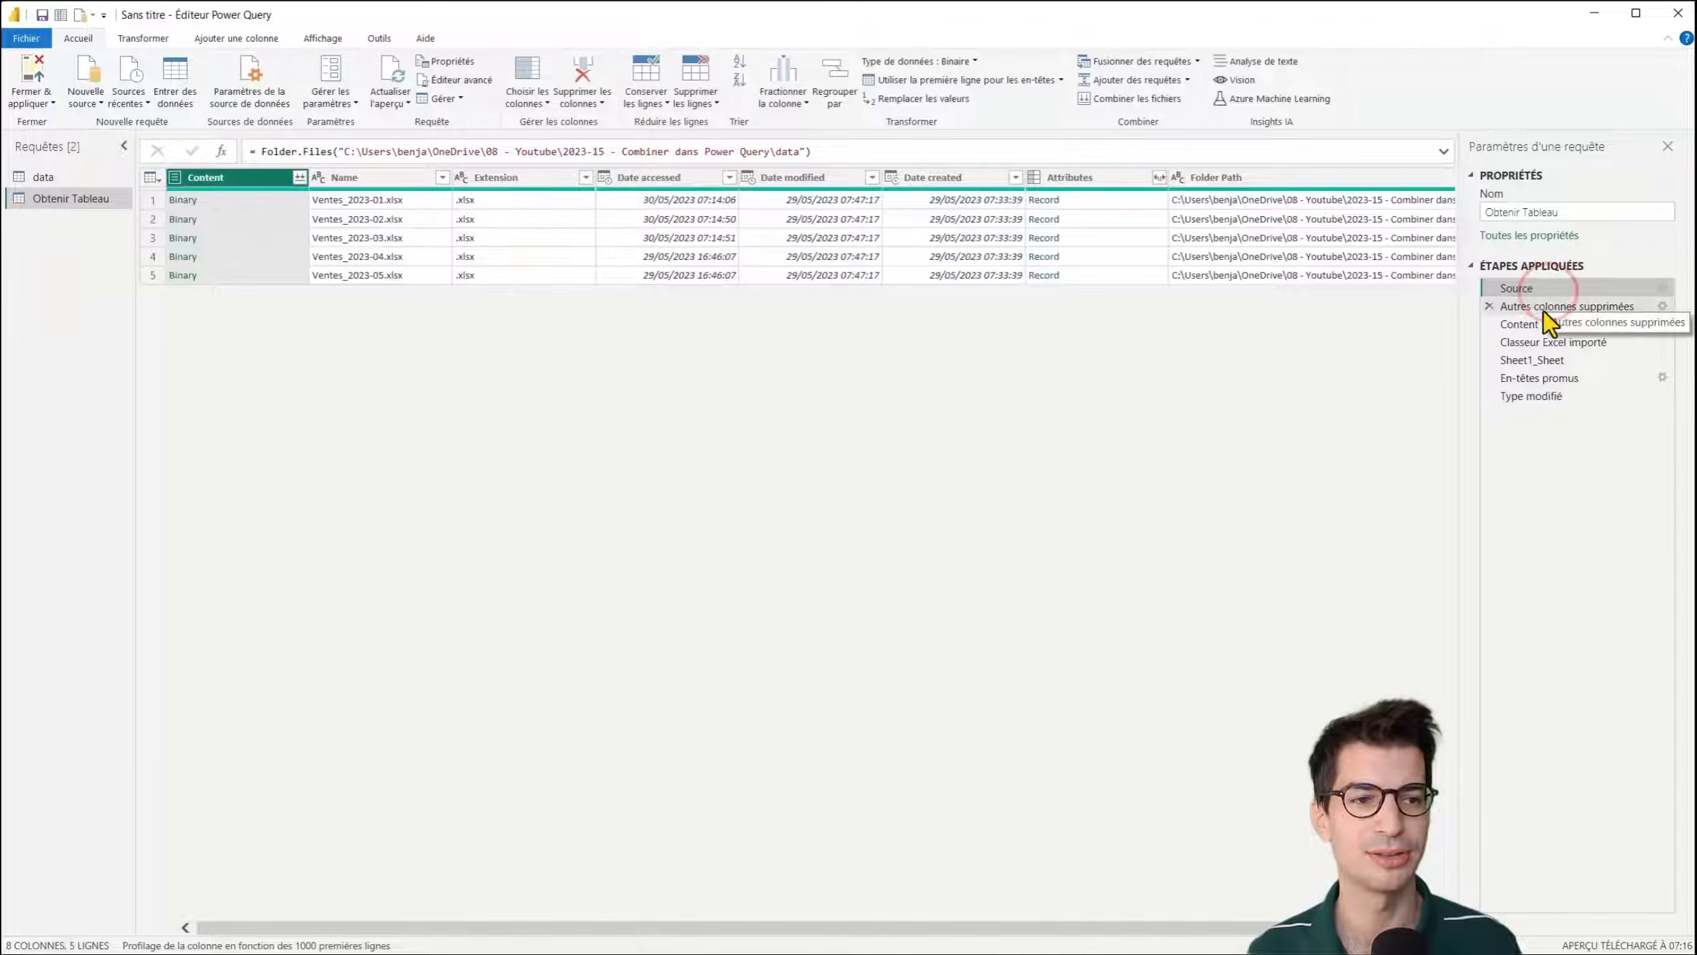
pyautogui.click(1548, 306)
pyautogui.click(1547, 324)
pyautogui.click(1547, 342)
pyautogui.click(1535, 395)
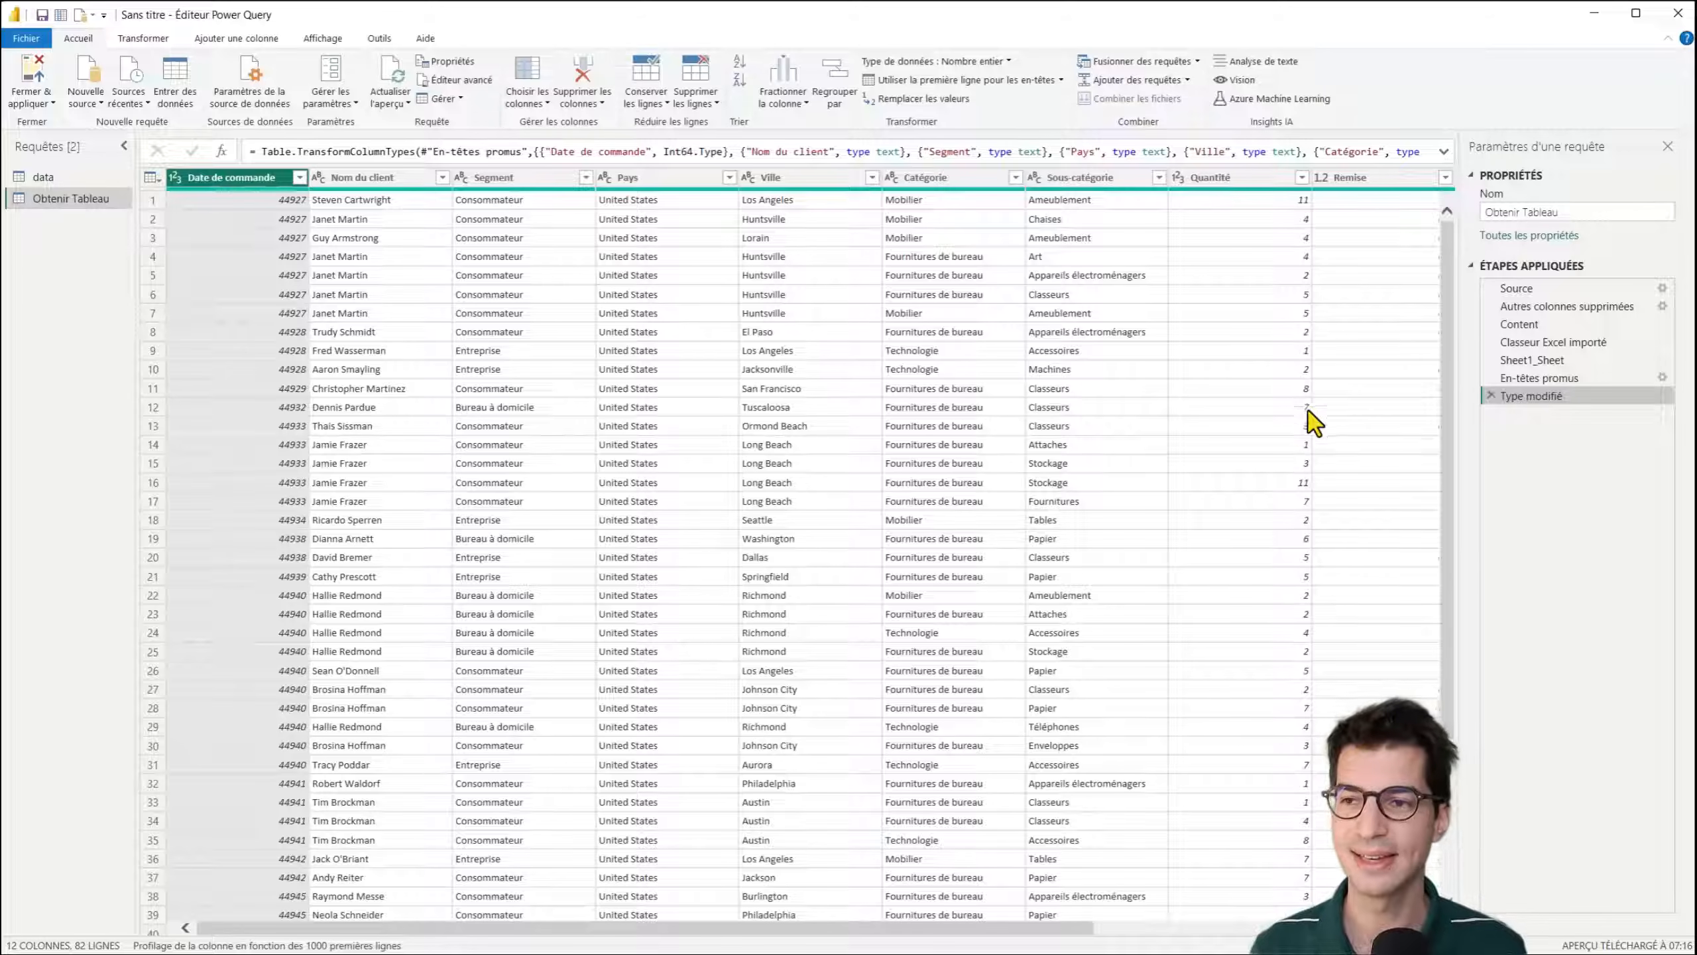
pyautogui.click(63, 177)
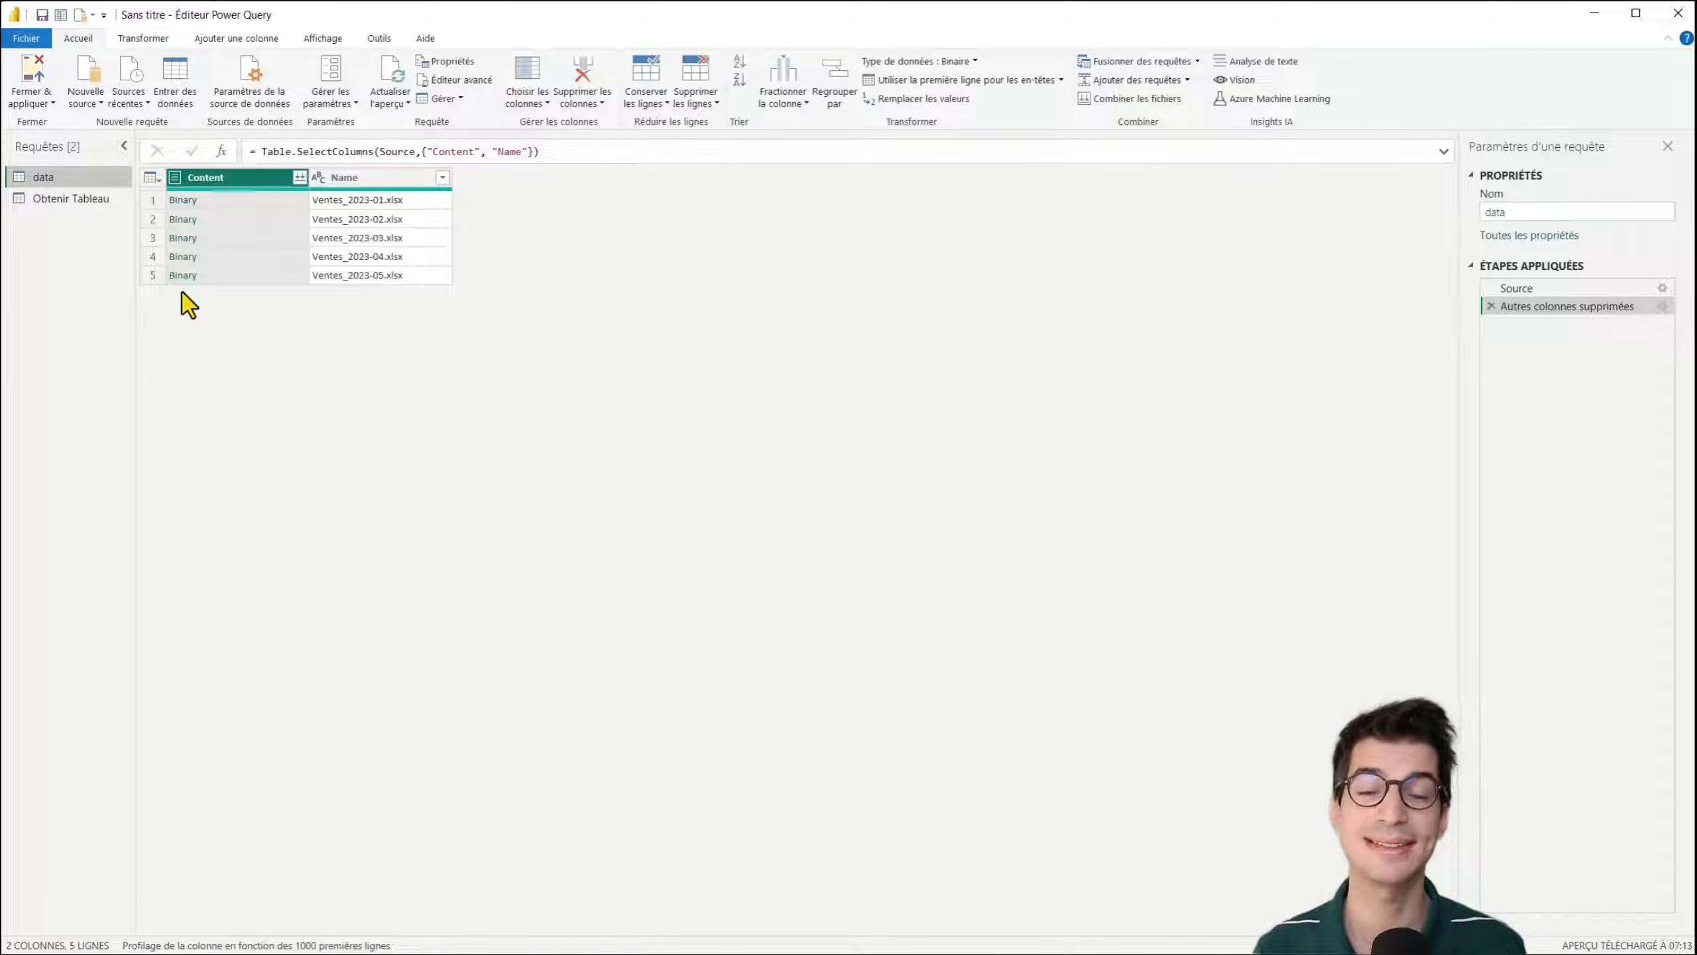
# - Open the Obtenir Tableau query's M code in the advanced editor and examine its Source line and remaining code
pyautogui.click(46, 201)
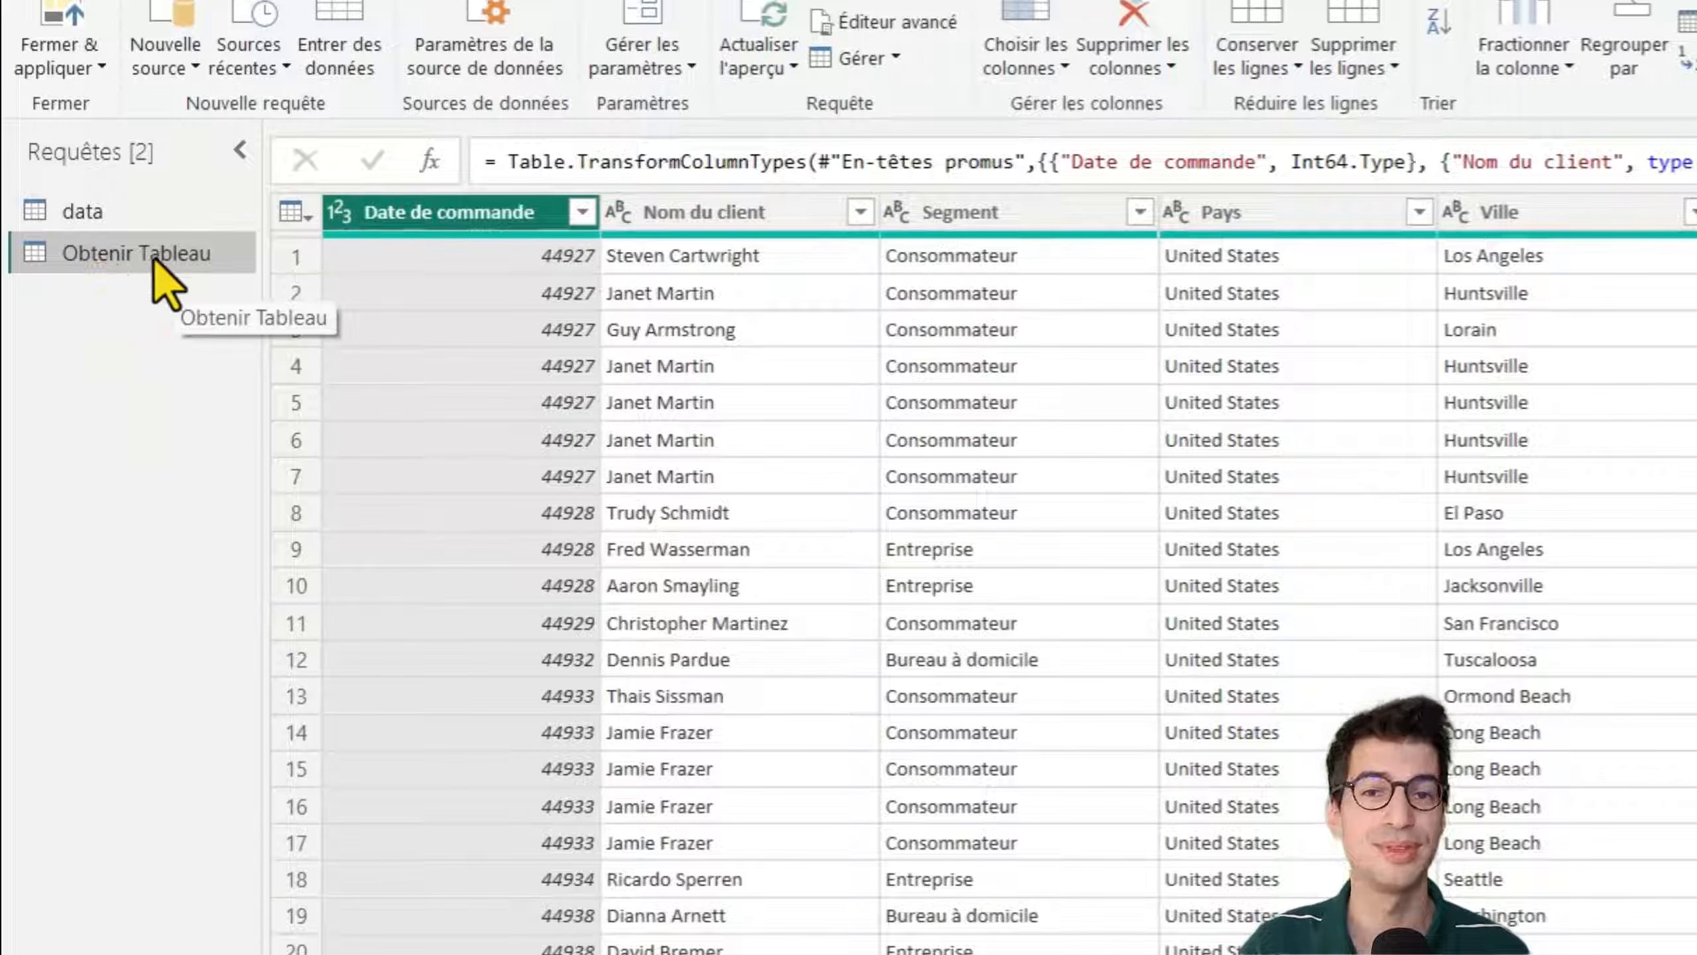
pyautogui.rightClick(118, 254)
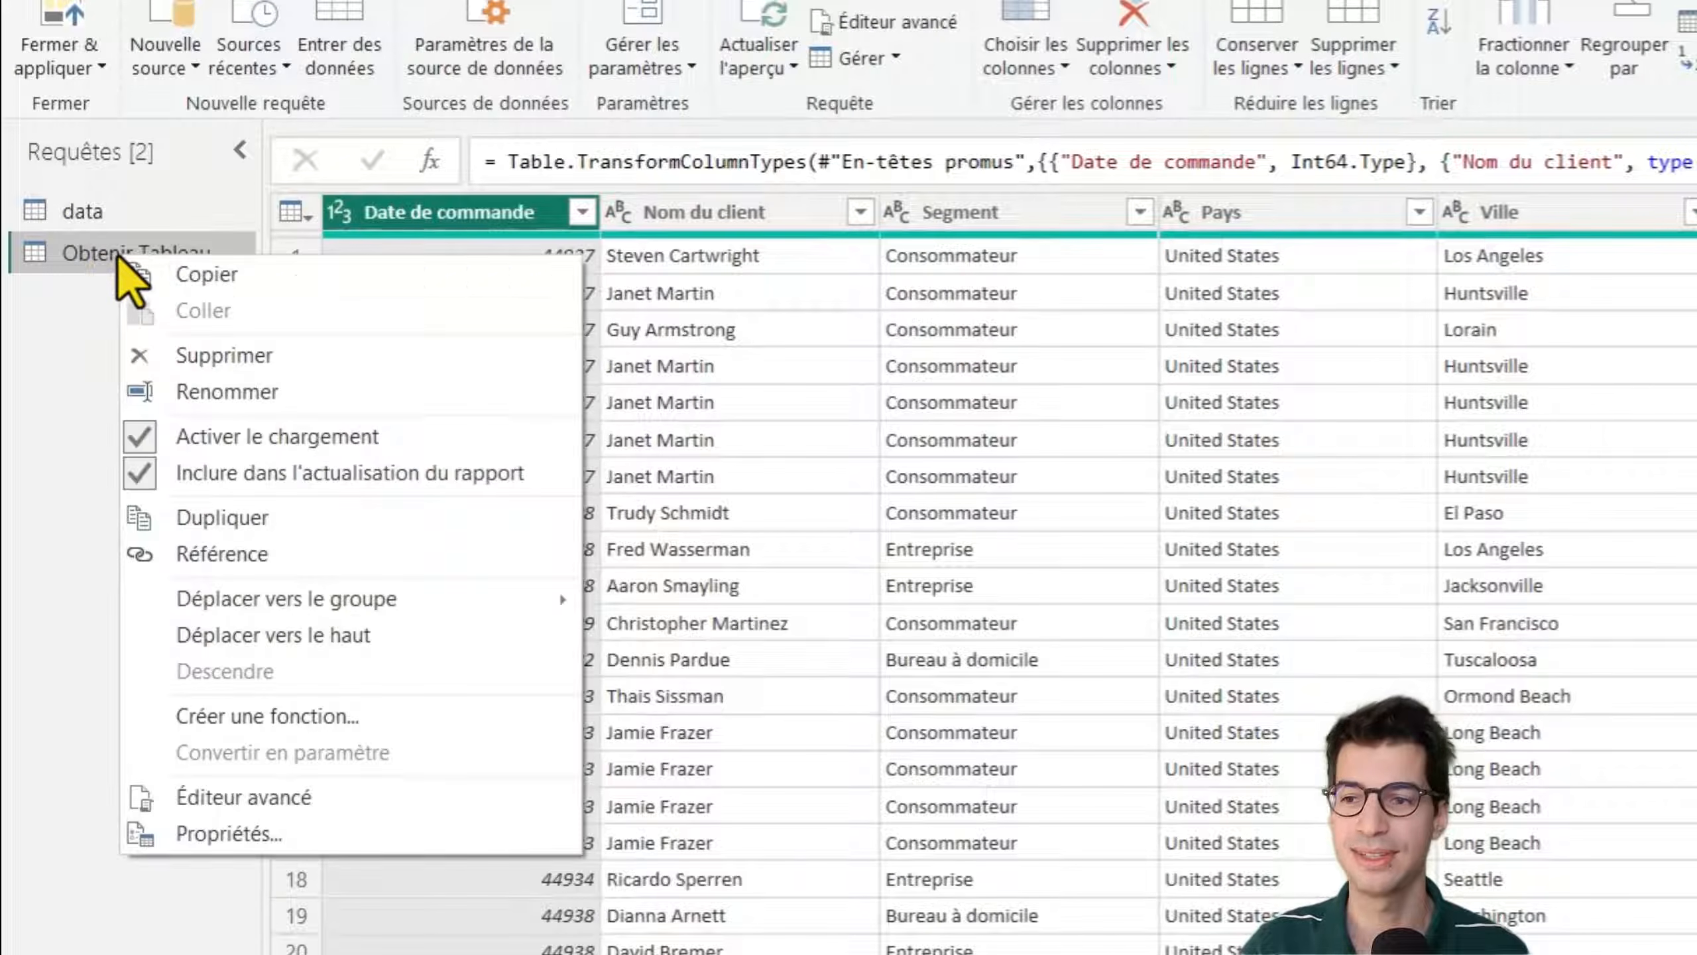
pyautogui.click(171, 794)
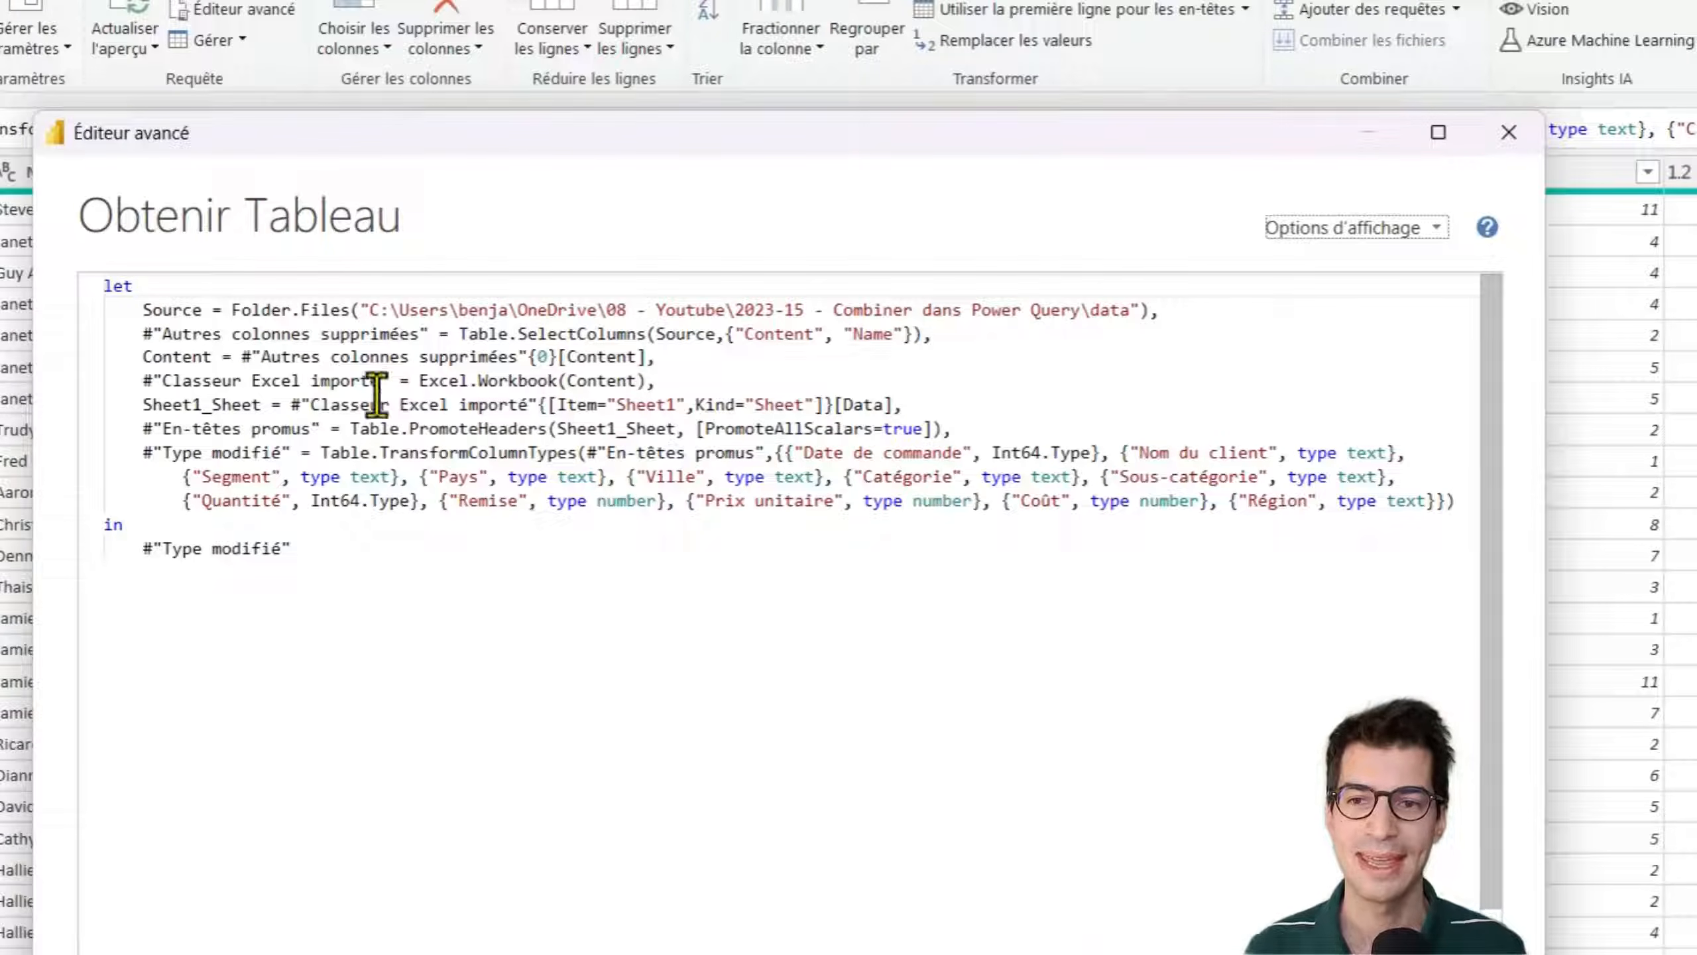
pyautogui.moveTo(145, 312); pyautogui.dragTo(1161, 297)
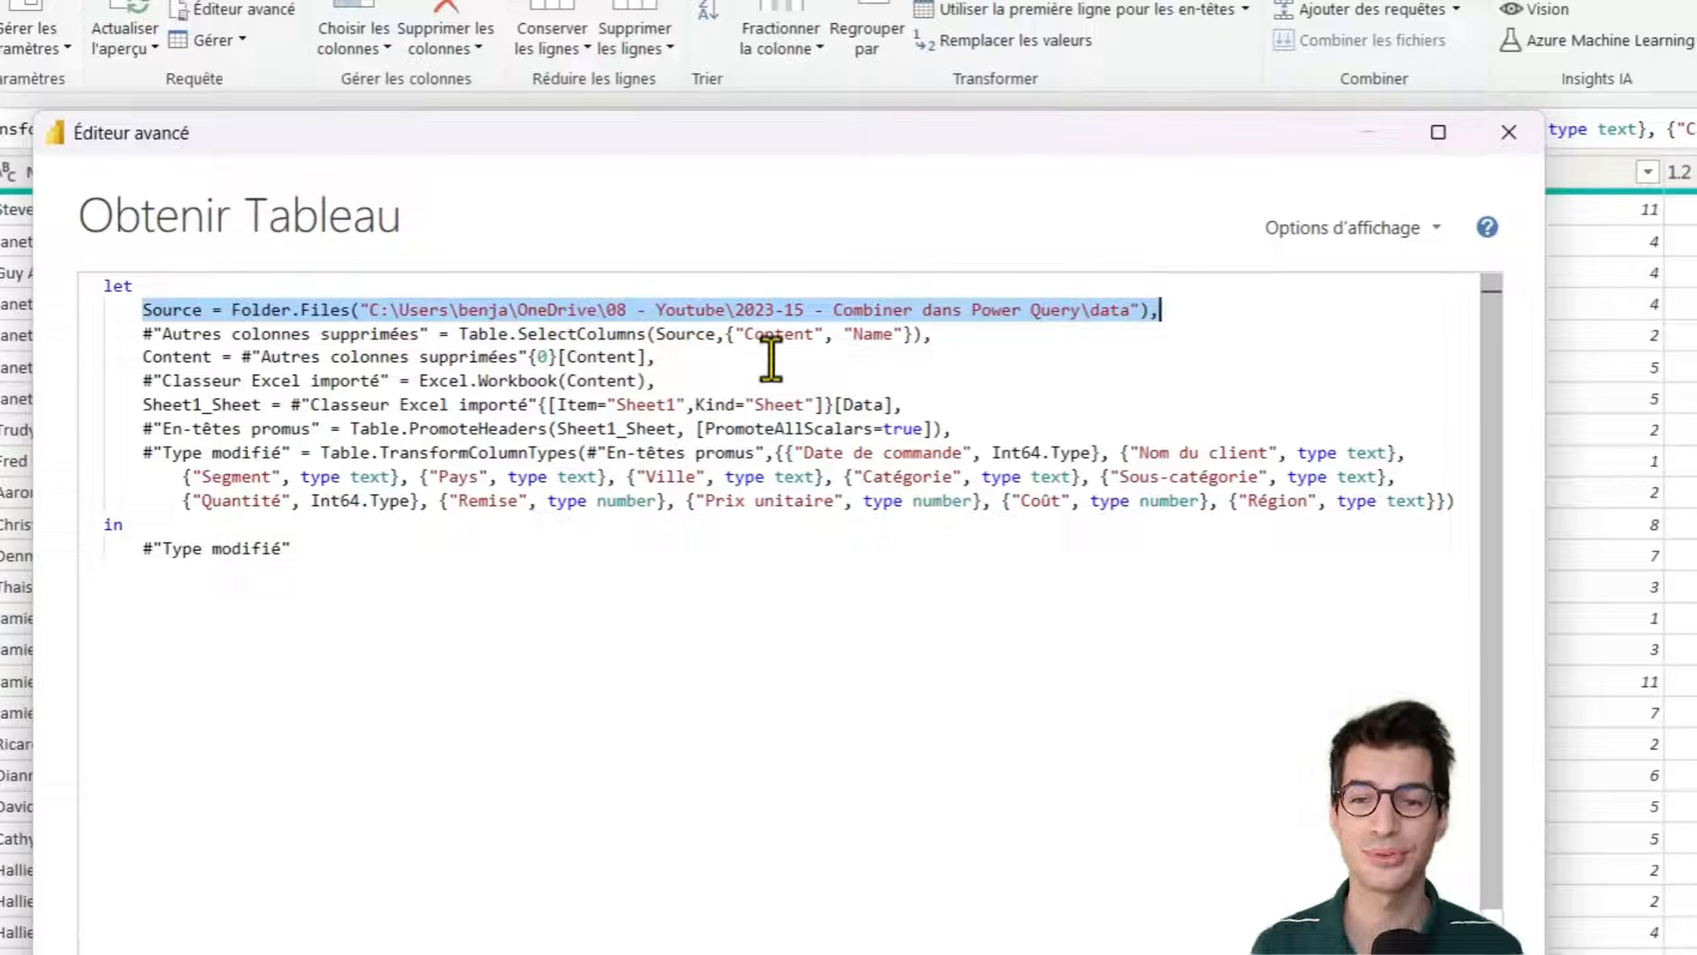
pyautogui.moveTo(544, 635); pyautogui.dragTo(54, 257)
pyautogui.click(326, 466)
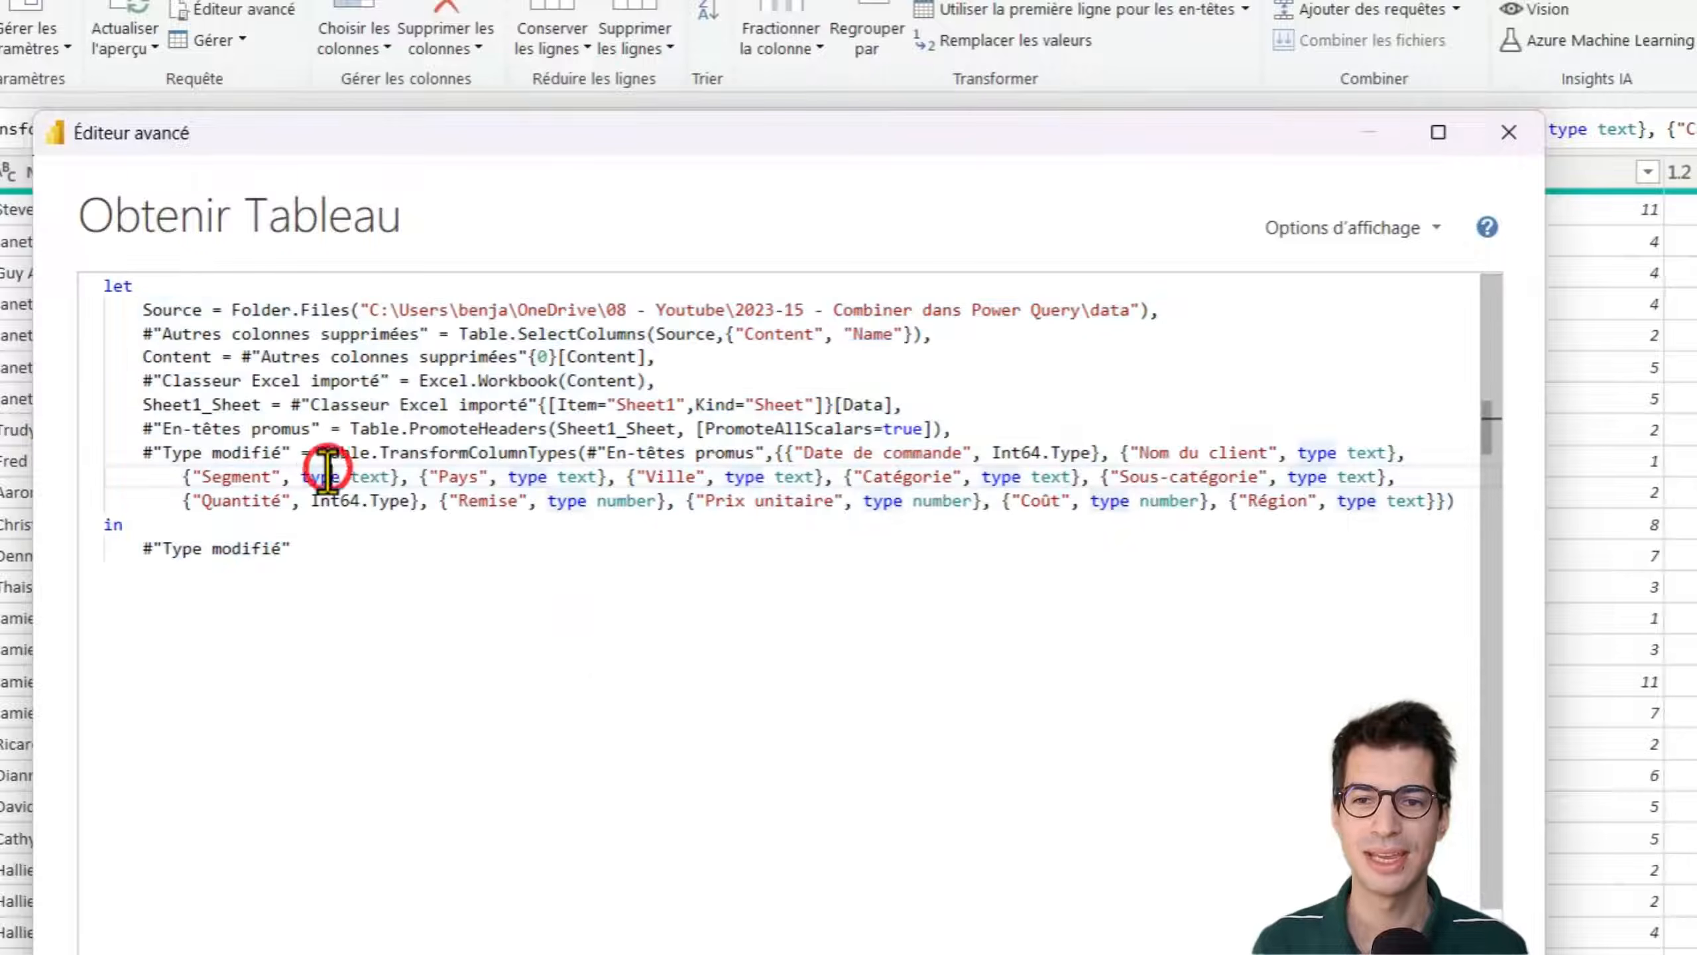
# - Turn the query code into a function by adding the line "(Tableau) =>" above let
pyautogui.click(107, 286)
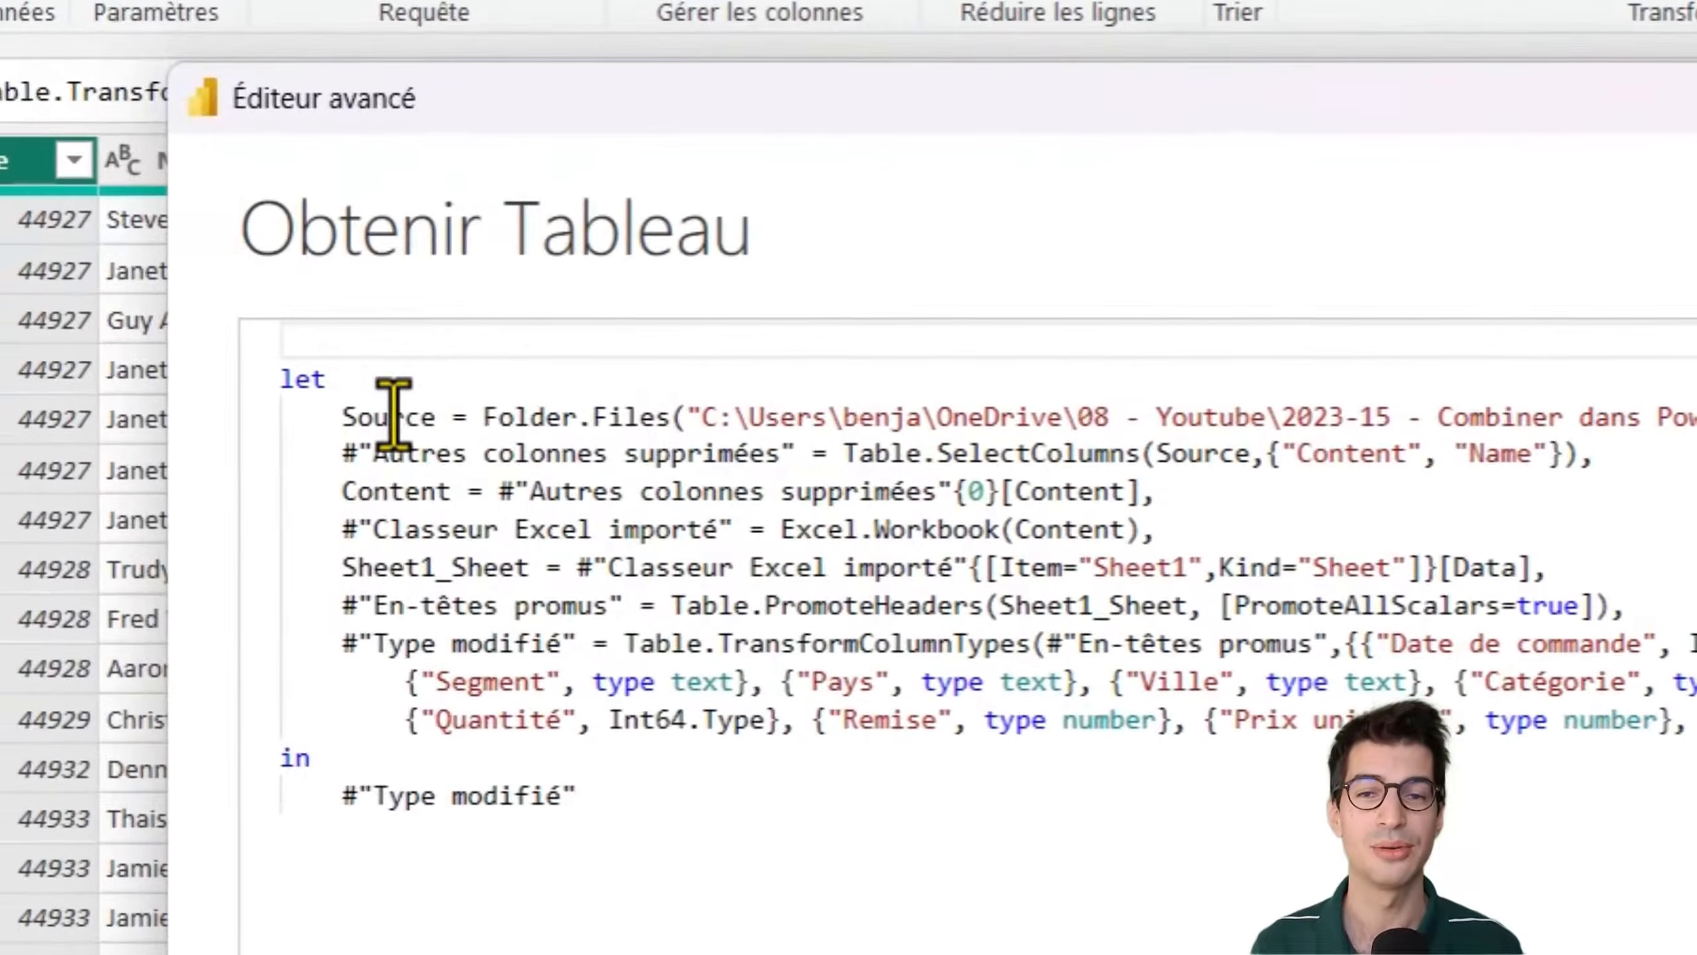
pyautogui.write('(')
pyautogui.write('Tableau')
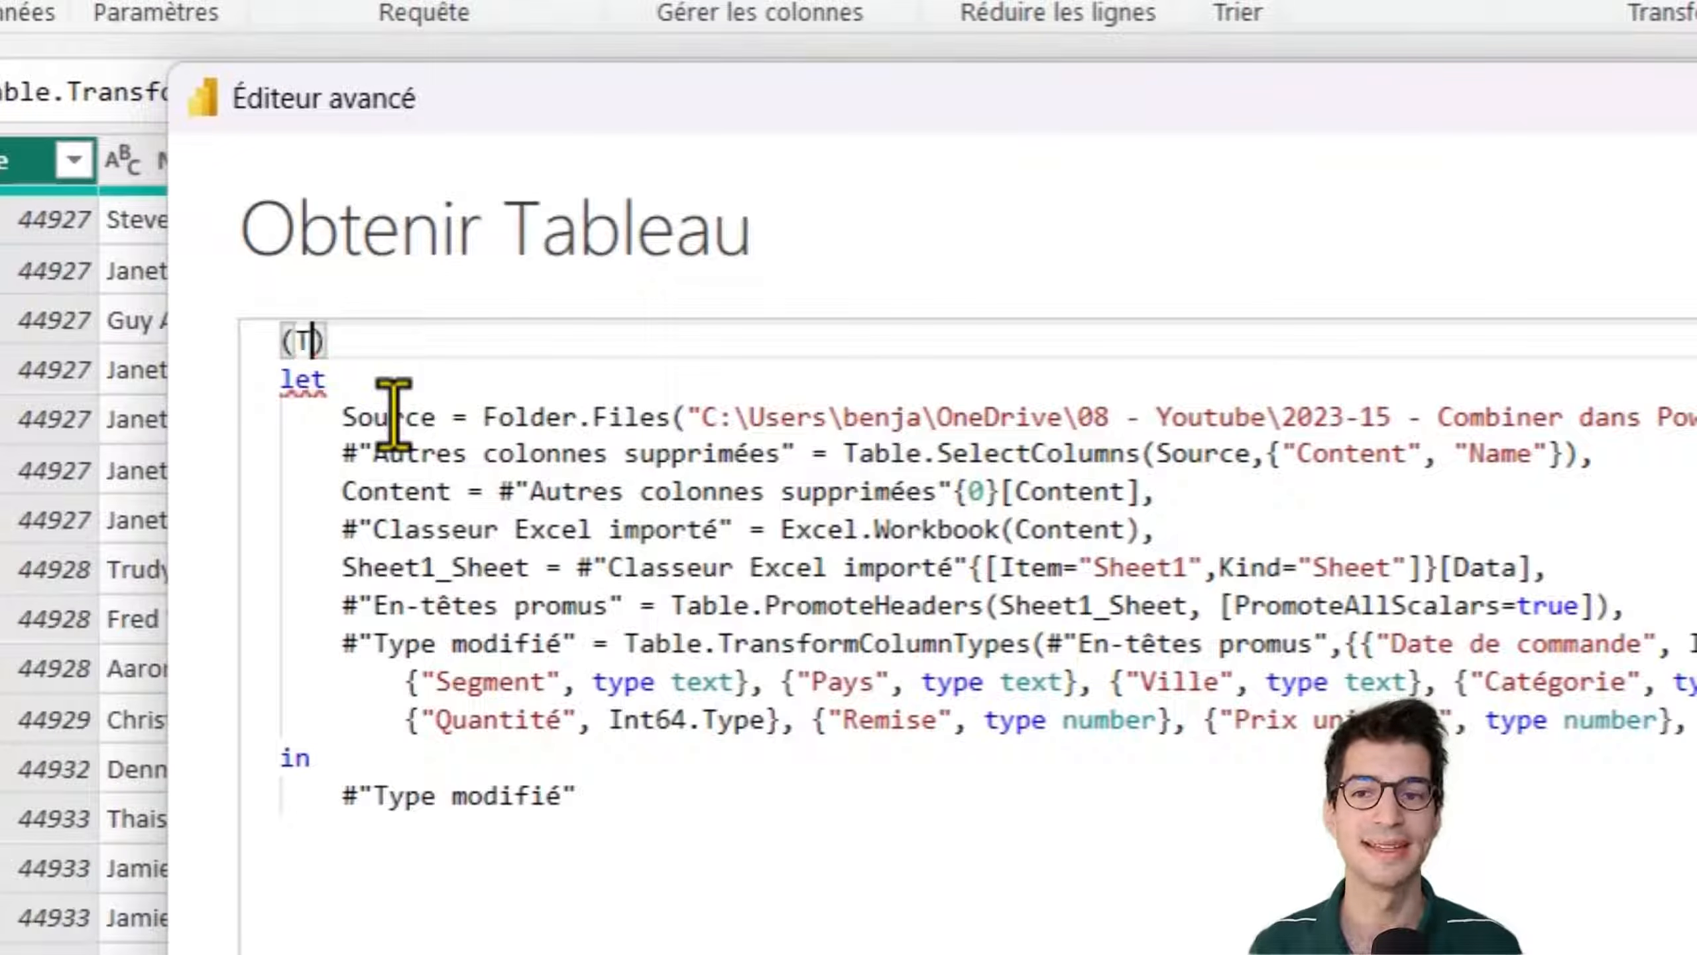
pyautogui.write(')')
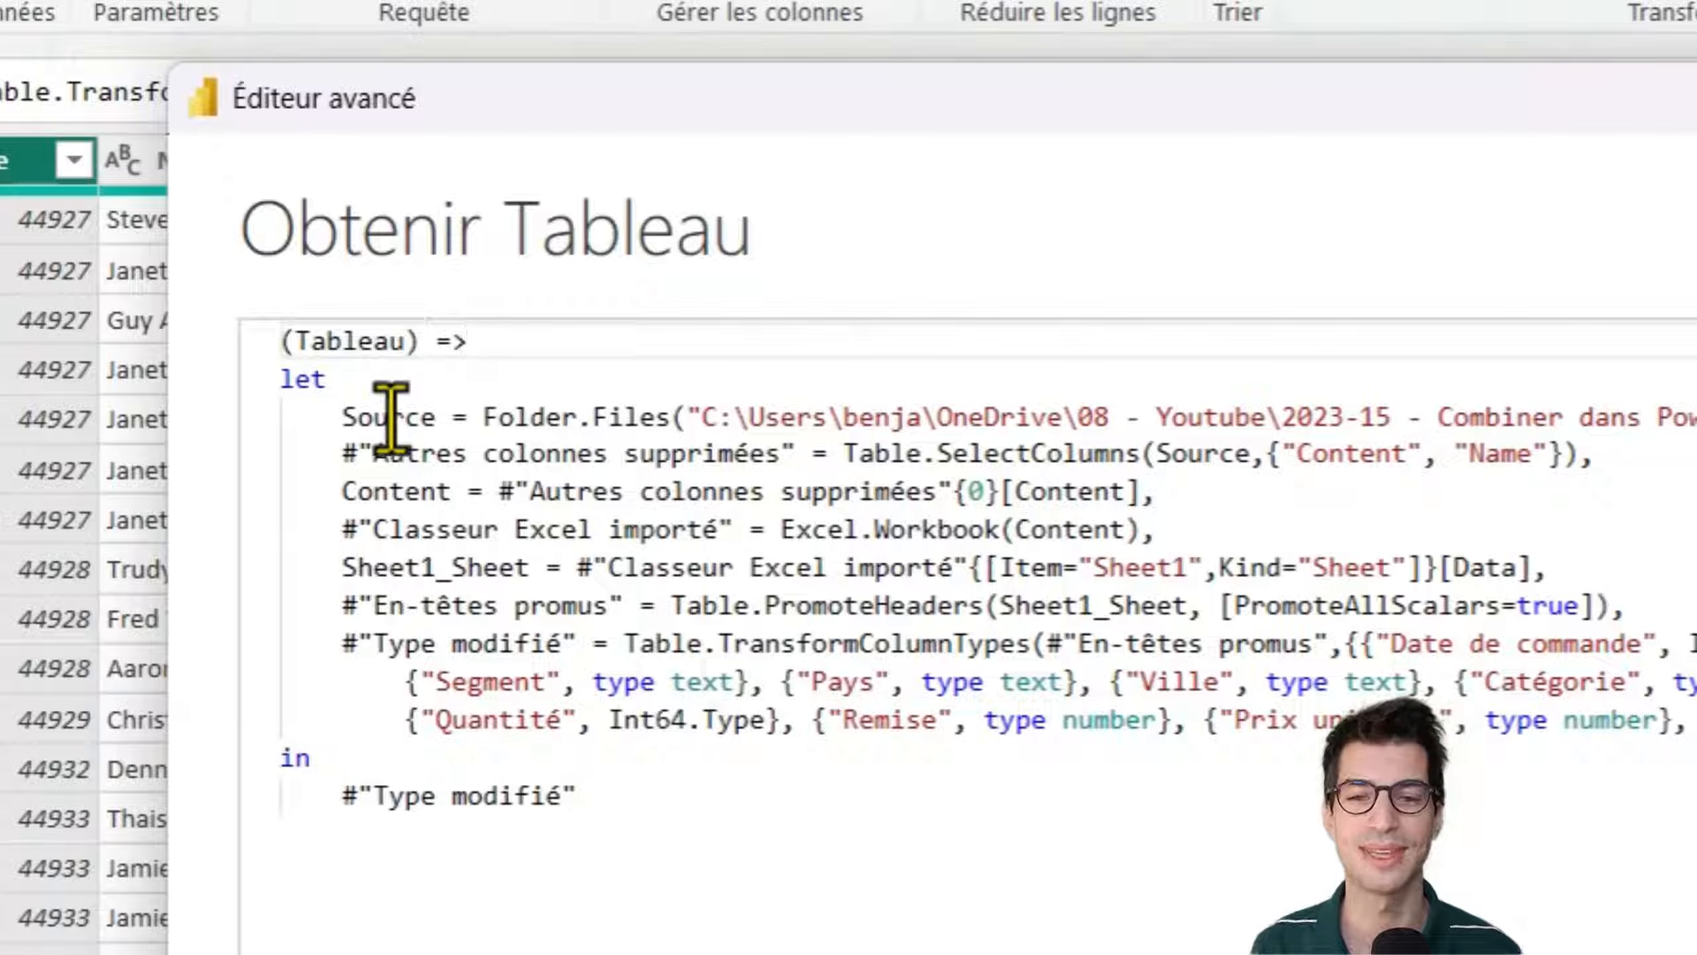
# - Delete the Source, "Autres colonnes supprimées" and Content lines from the Obtenir Tableau function code
pyautogui.moveTo(1154, 491); pyautogui.dragTo(244, 436)
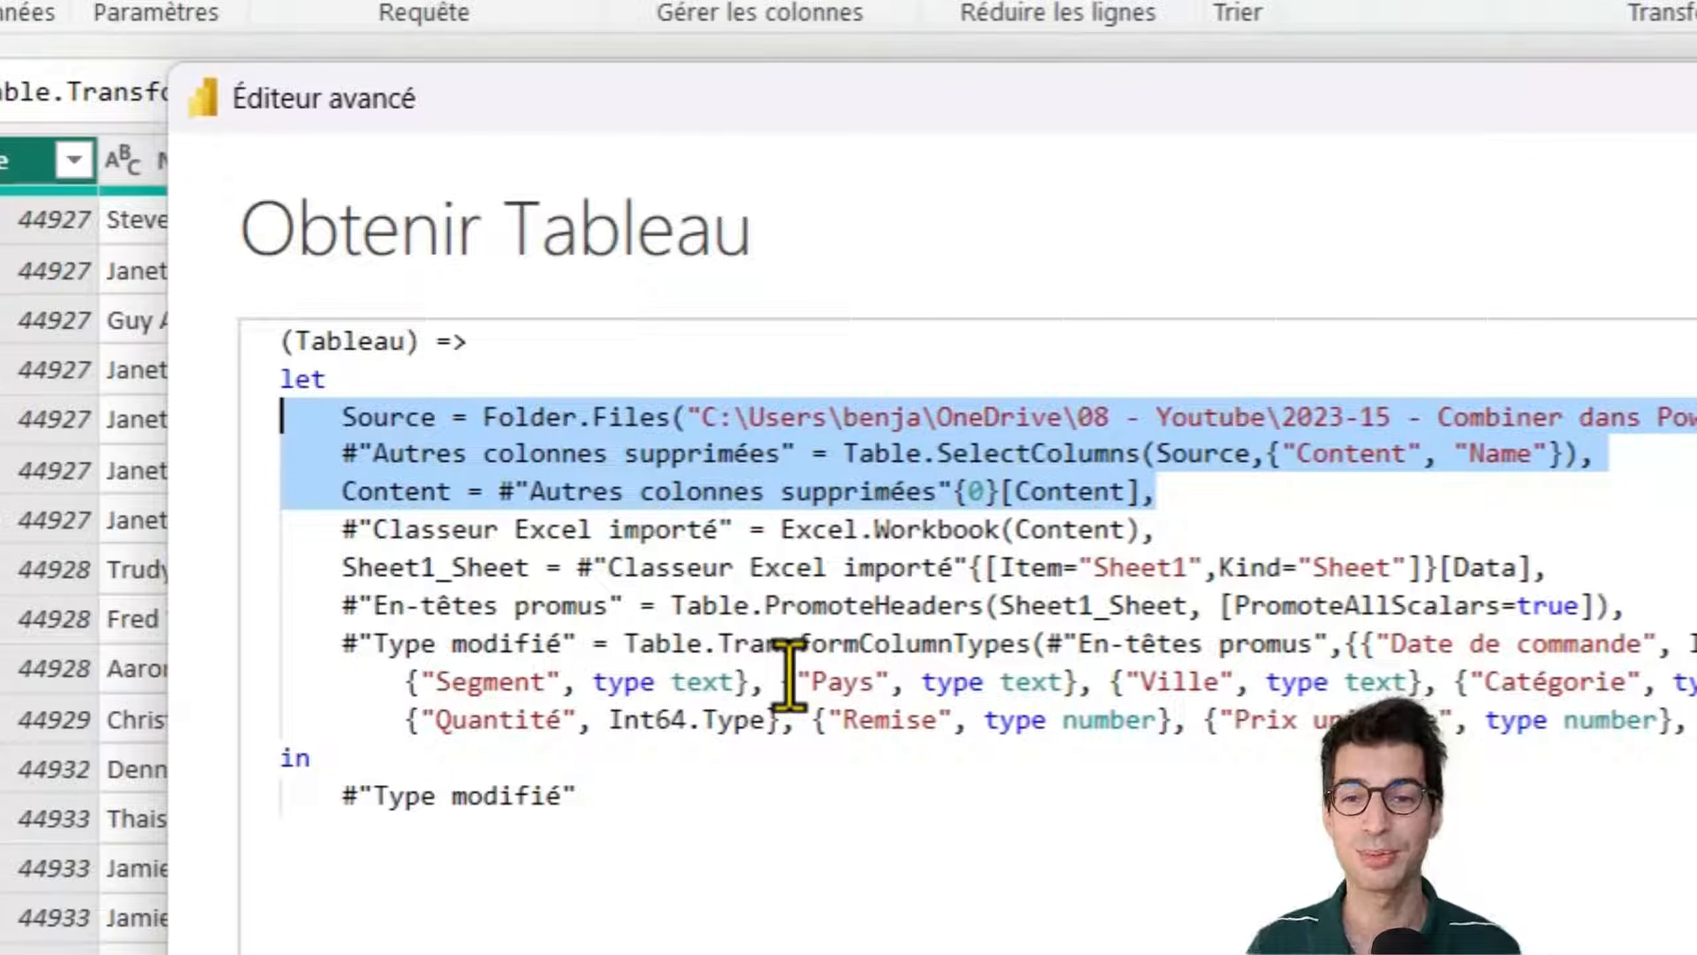
pyautogui.press('BackSpace')
pyautogui.press('BackSpace')
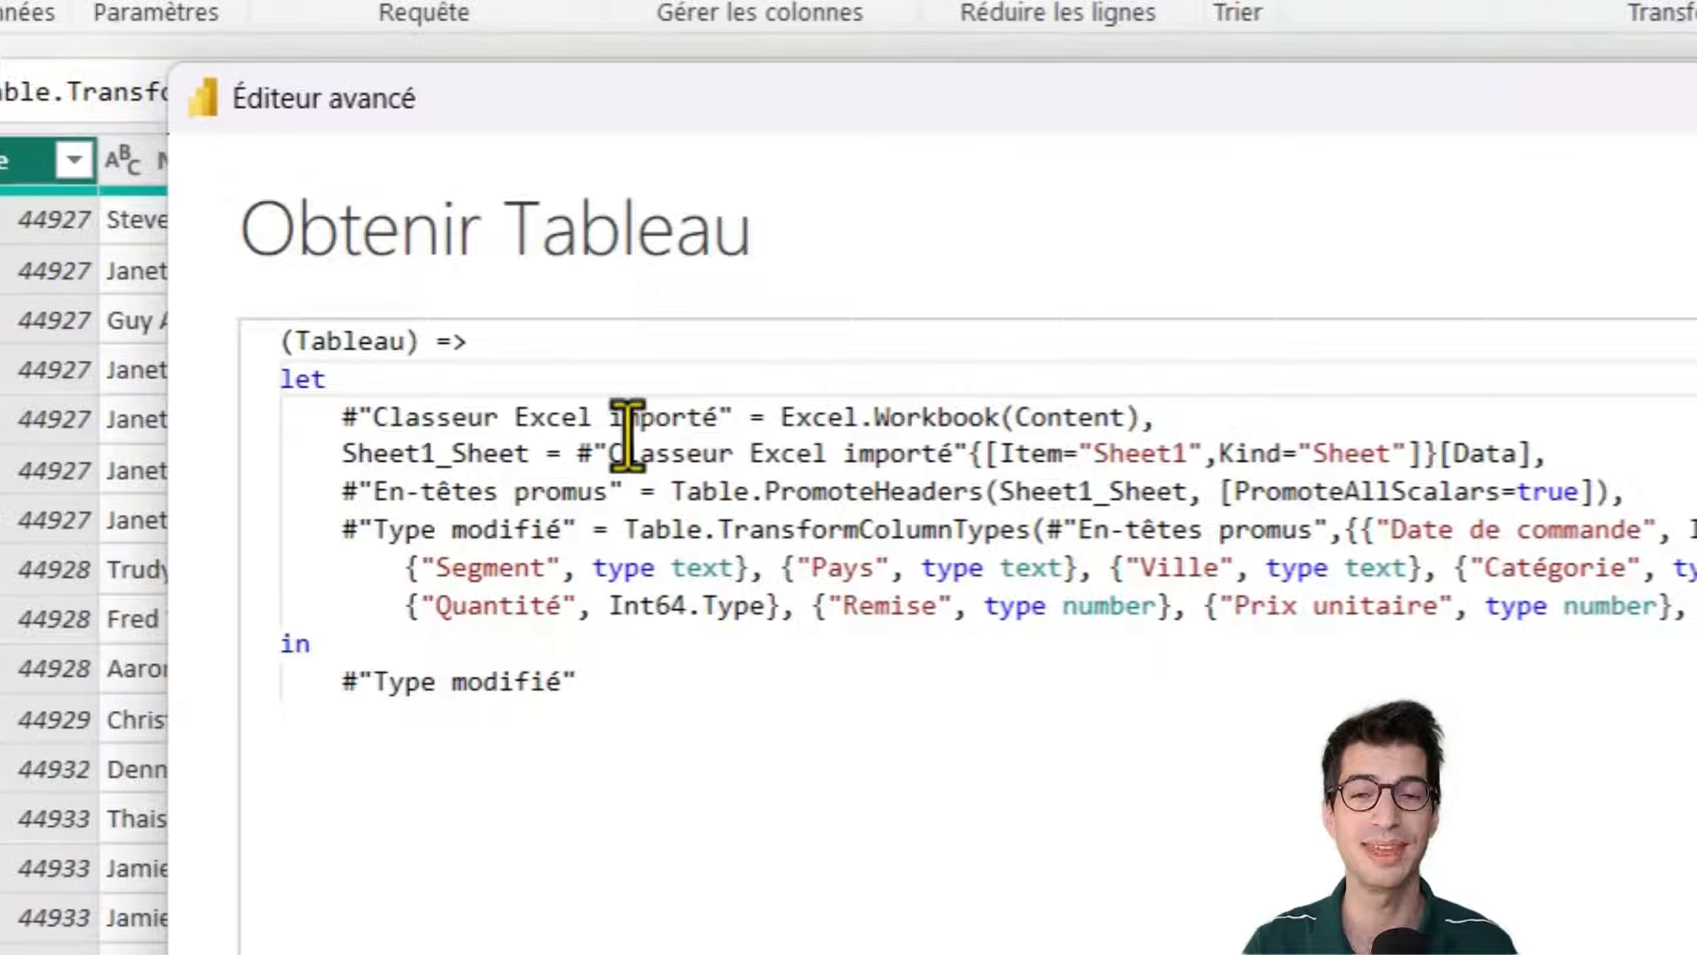
# - Replace Content with the Tableau parameter inside Excel.Workbook in the Obtenir Tableau code and apply the function
pyautogui.moveTo(629, 430); pyautogui.dragTo(704, 766)
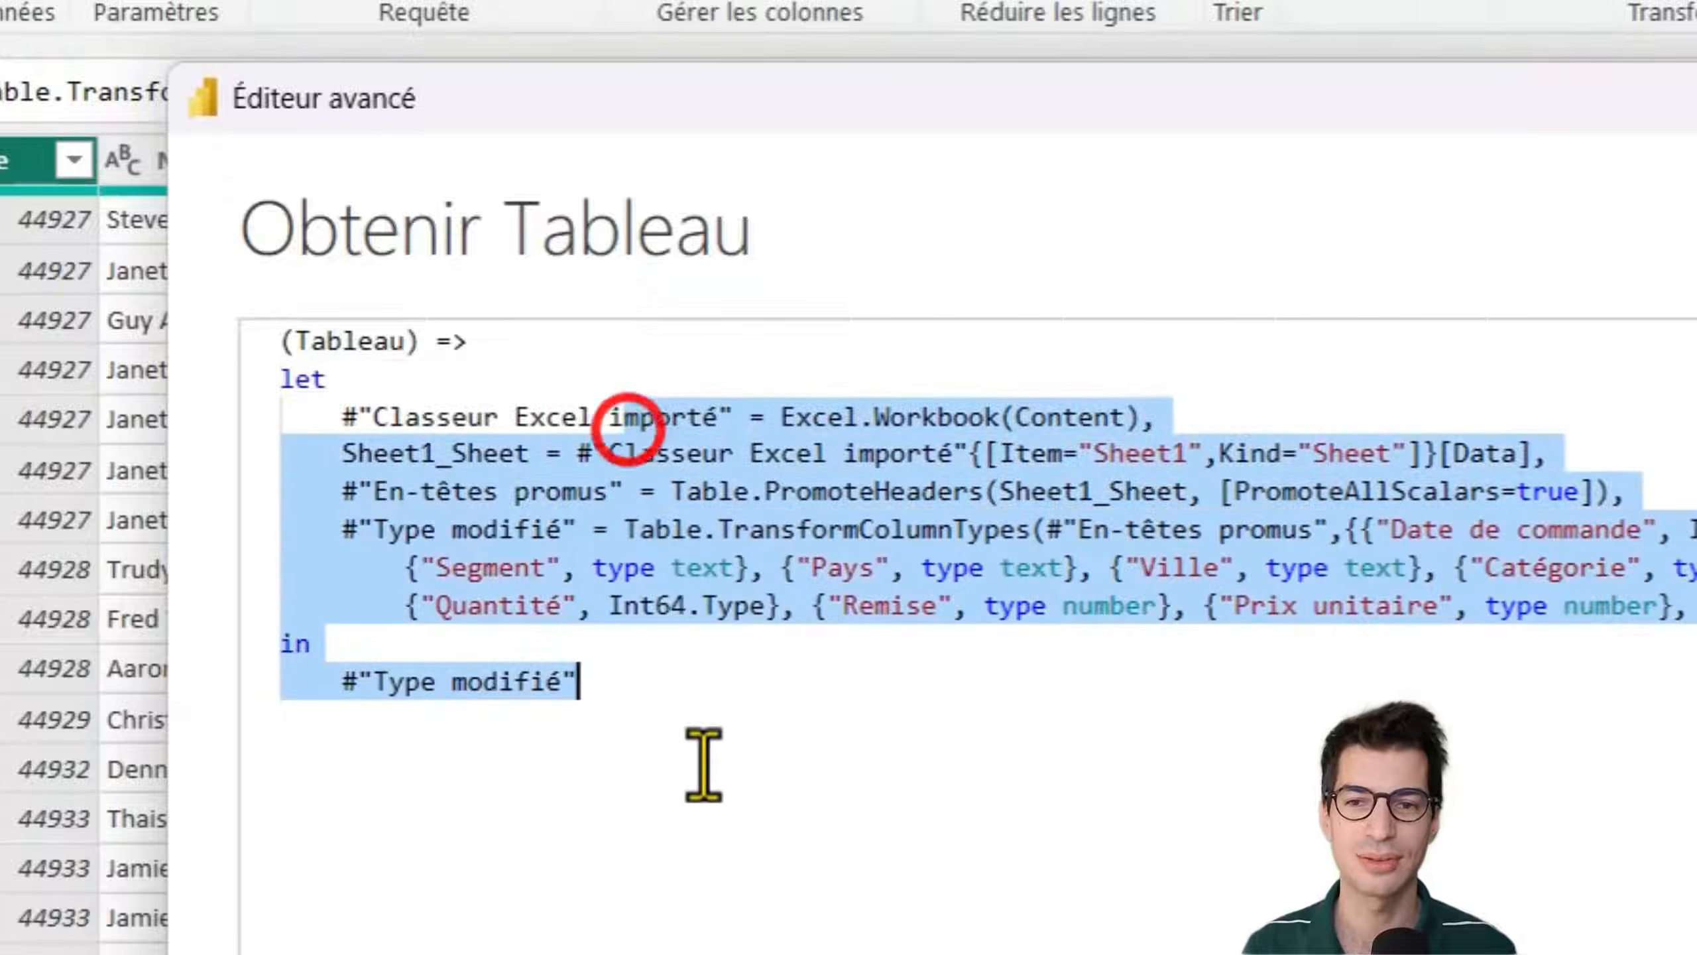
pyautogui.click(708, 780)
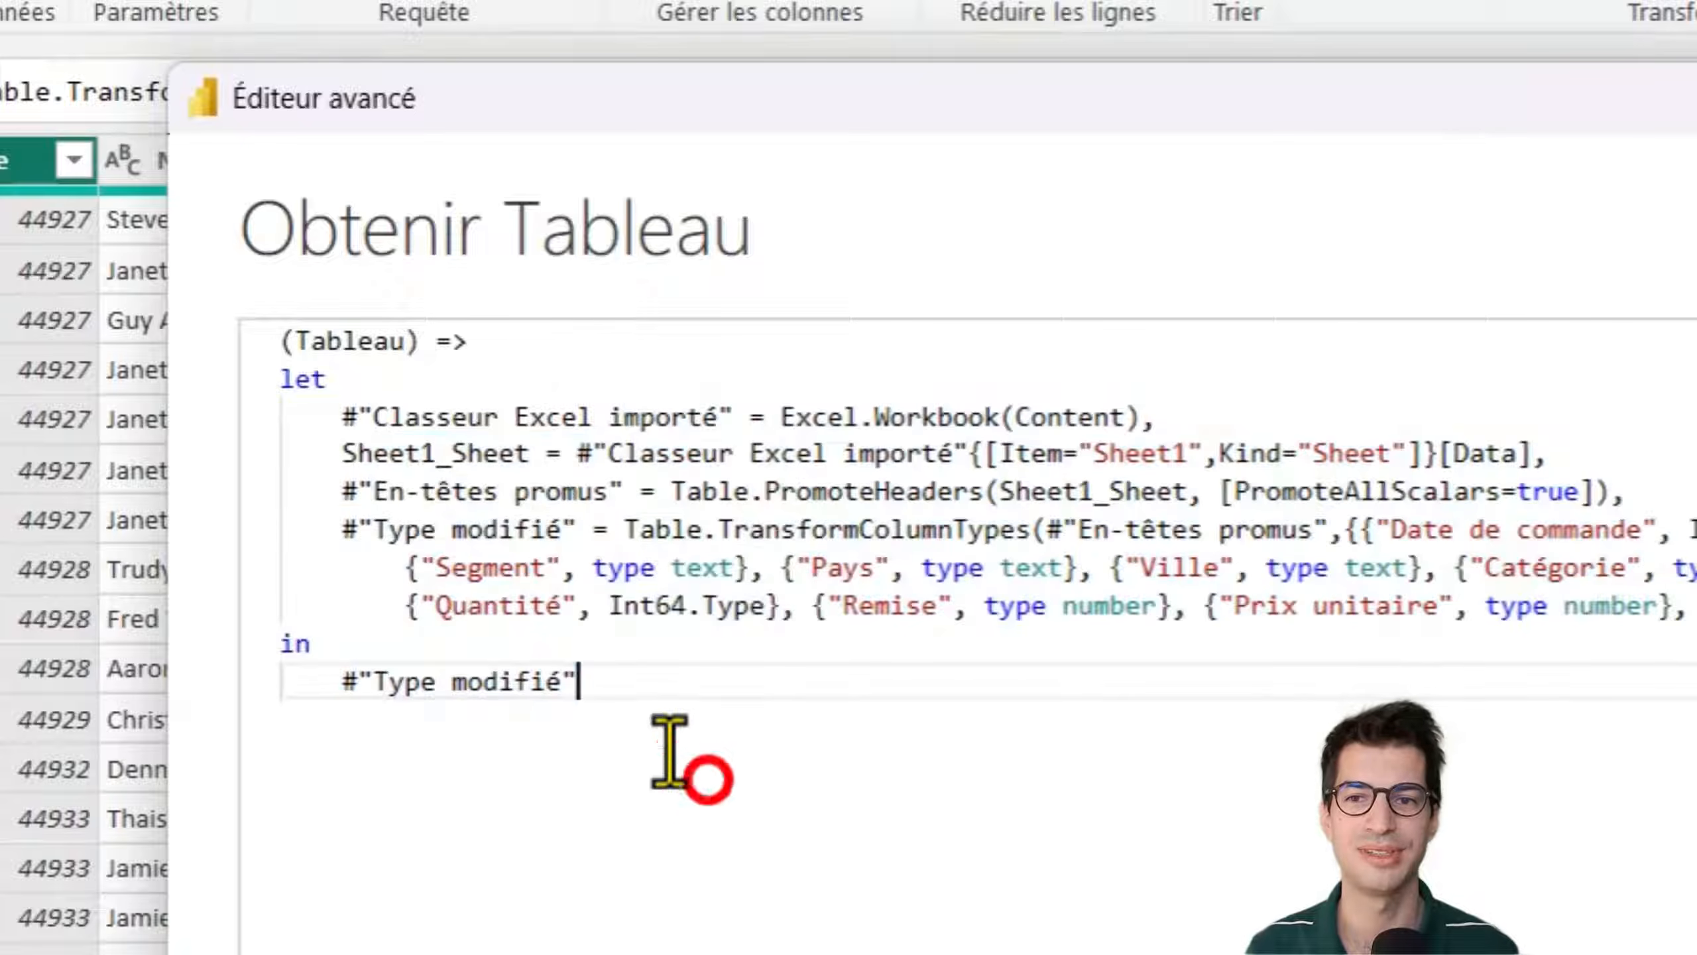
pyautogui.doubleClick(348, 342)
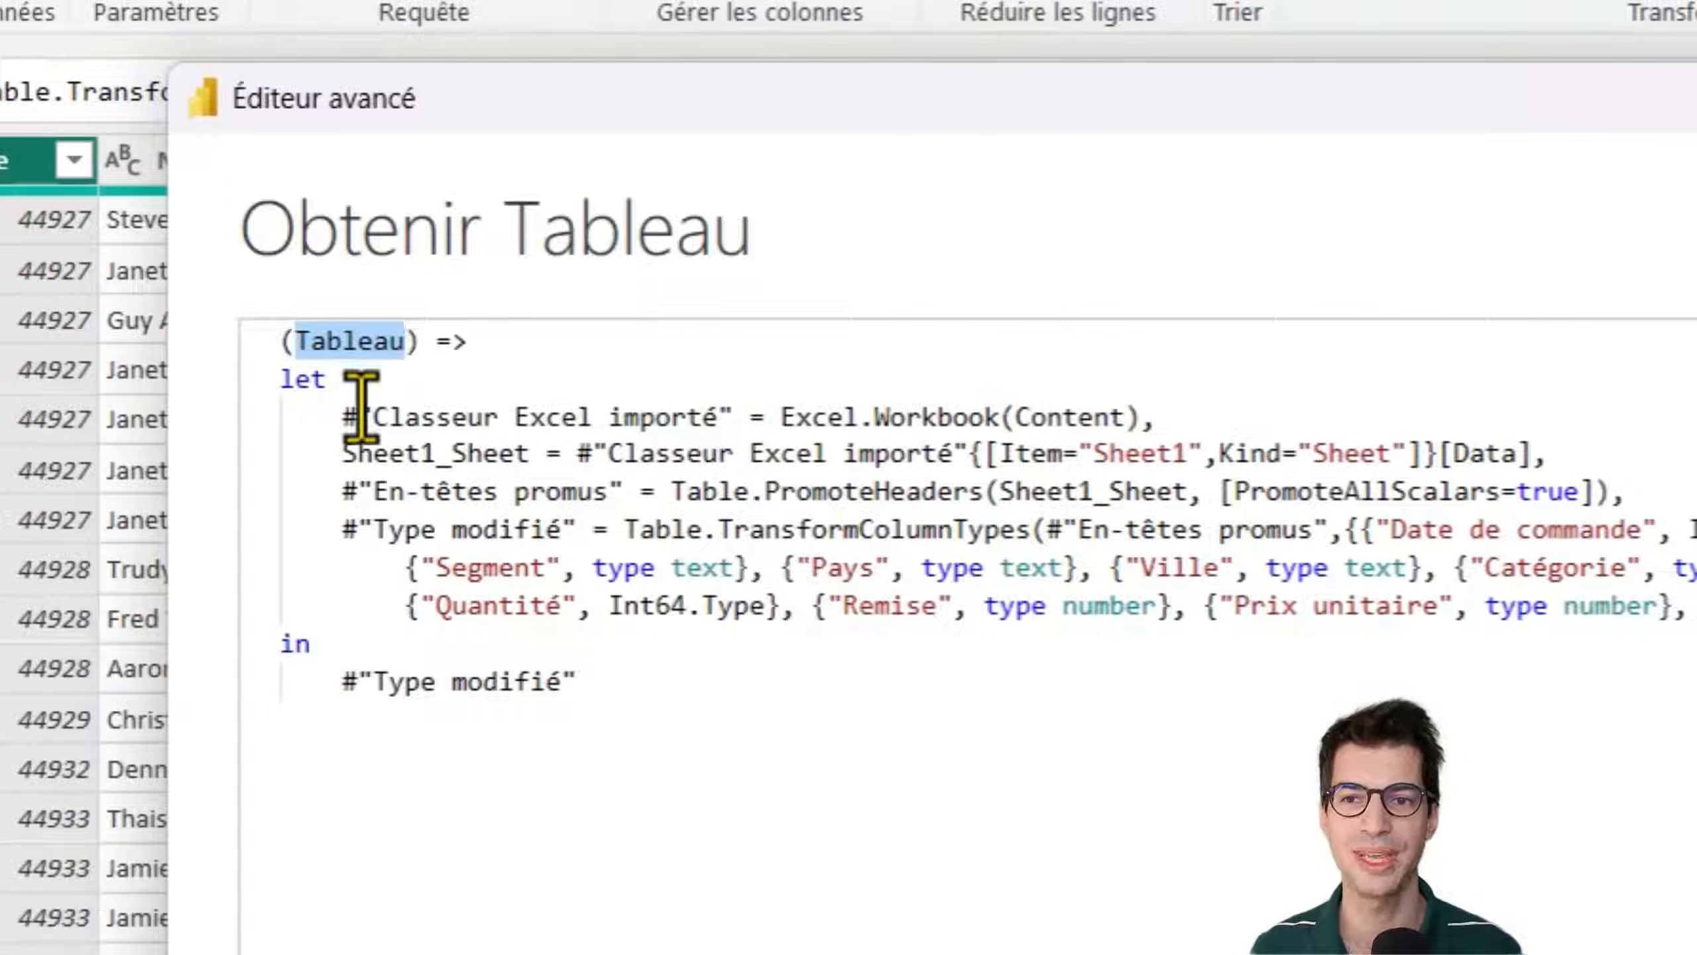
pyautogui.click(1040, 416)
pyautogui.doubleClick(1039, 416)
pyautogui.write('Tableau')
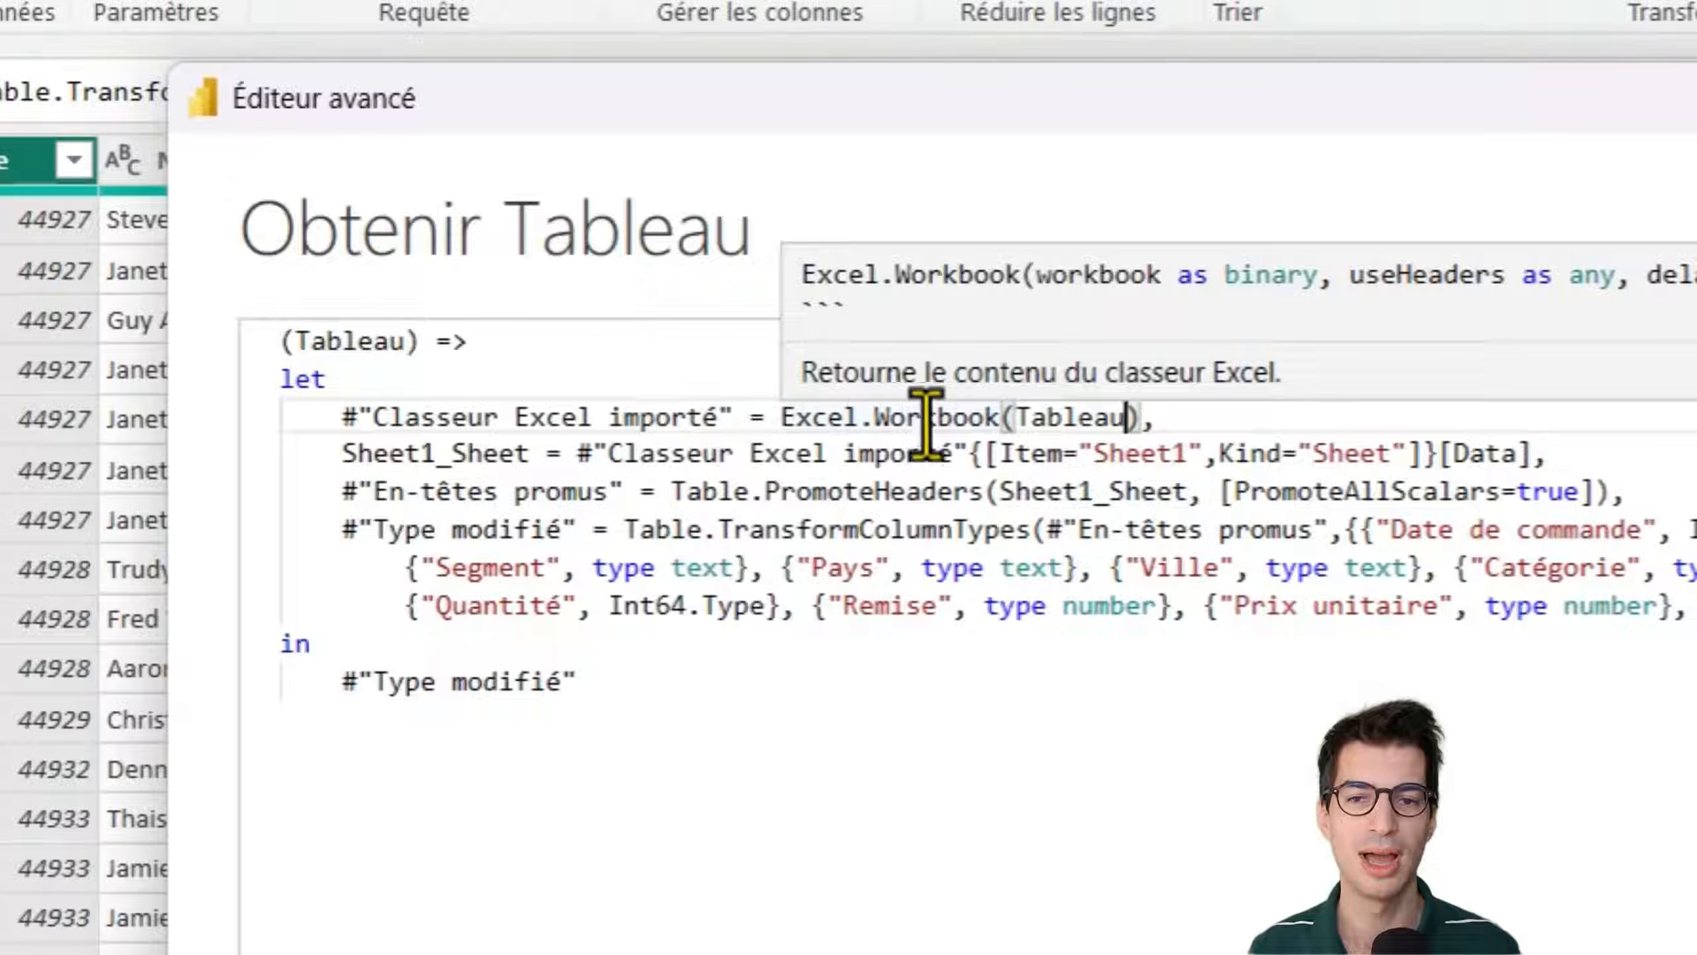
pyautogui.click(1235, 426)
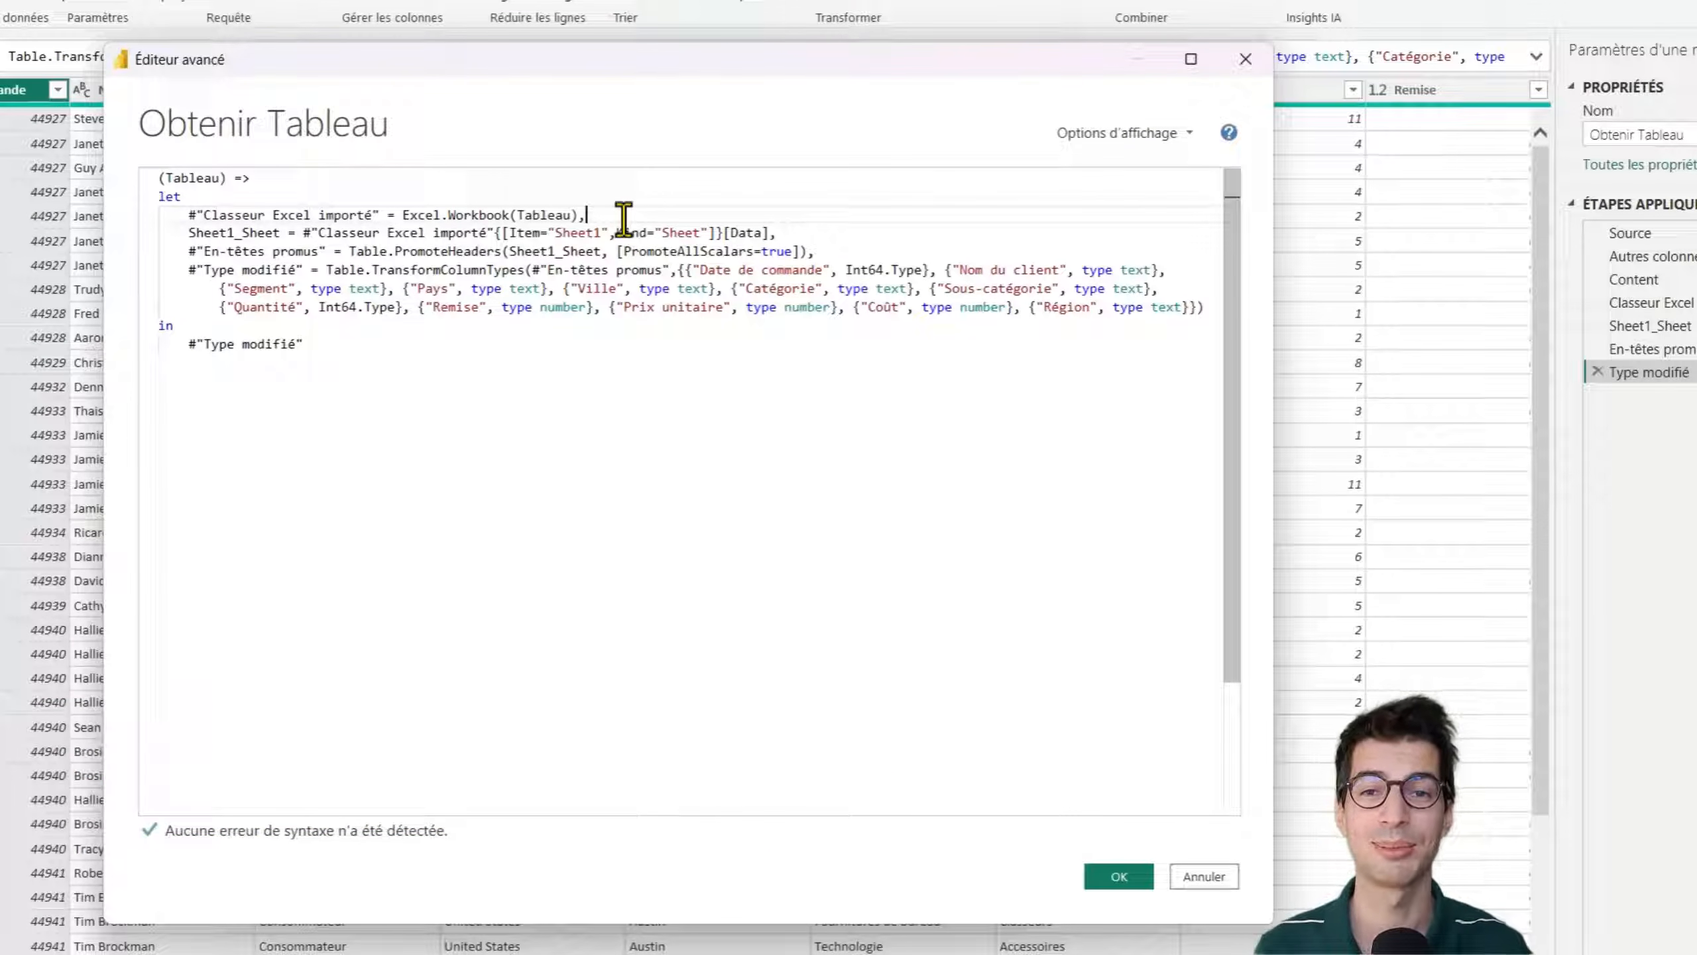
pyautogui.click(1122, 880)
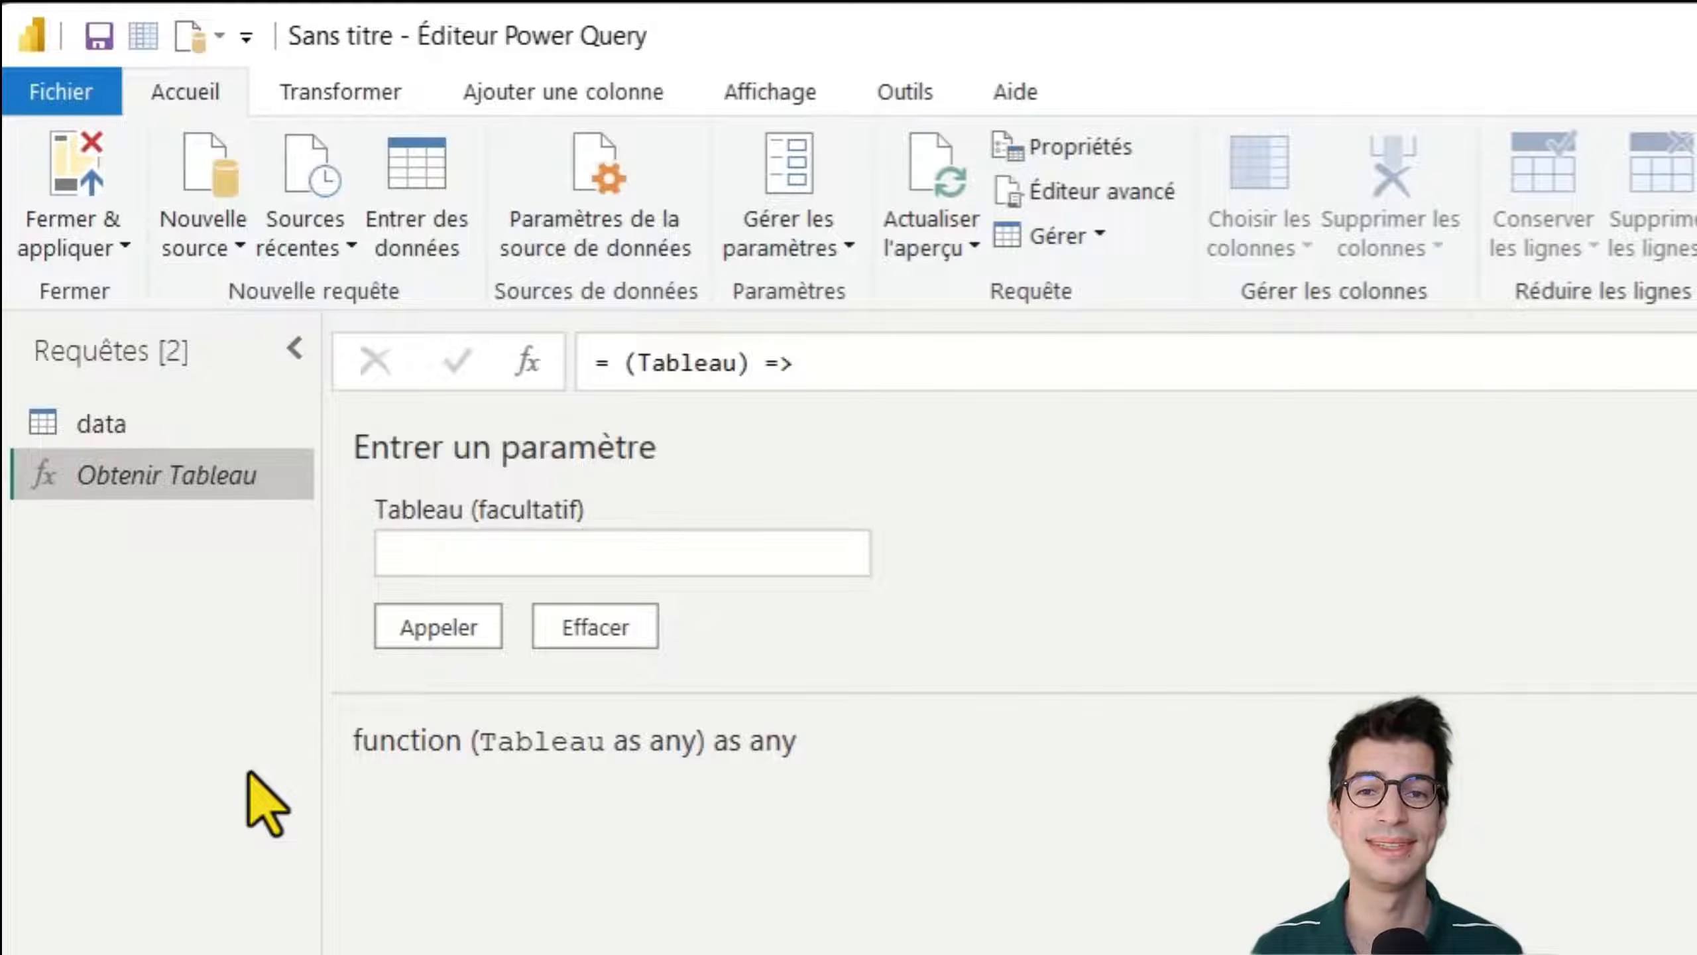
# - In the data query, invoke the custom function Obtenir Tableau on the Content column, naming the new column Tableau
pyautogui.click(67, 418)
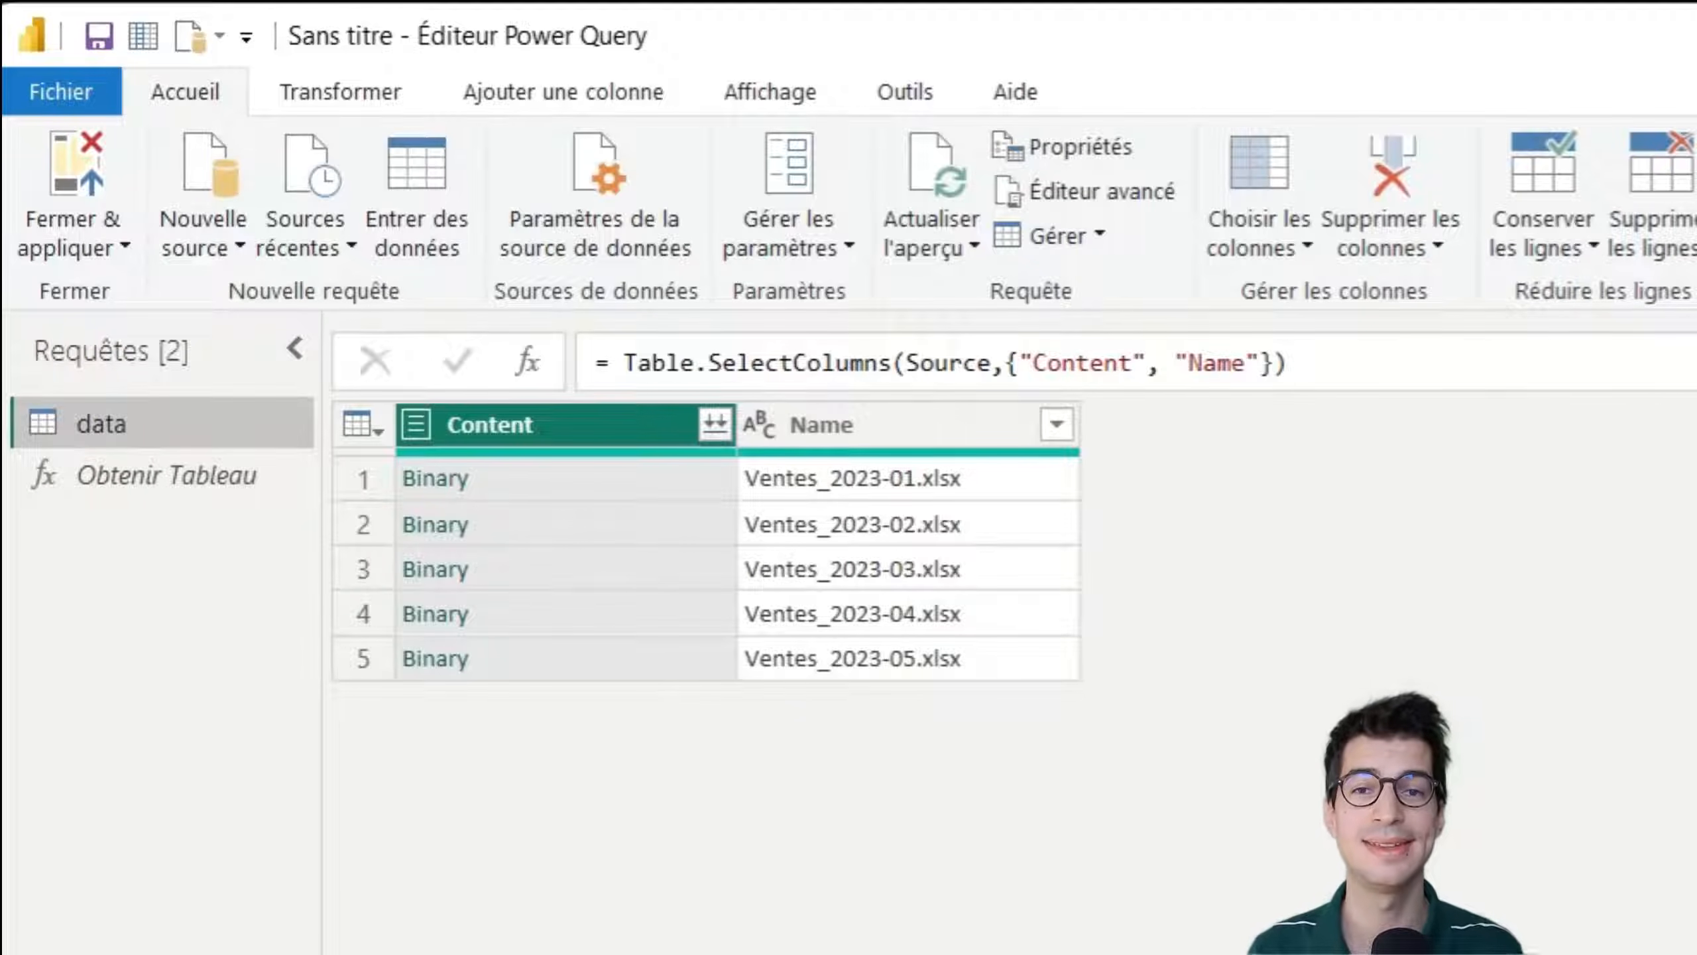
pyautogui.click(668, 88)
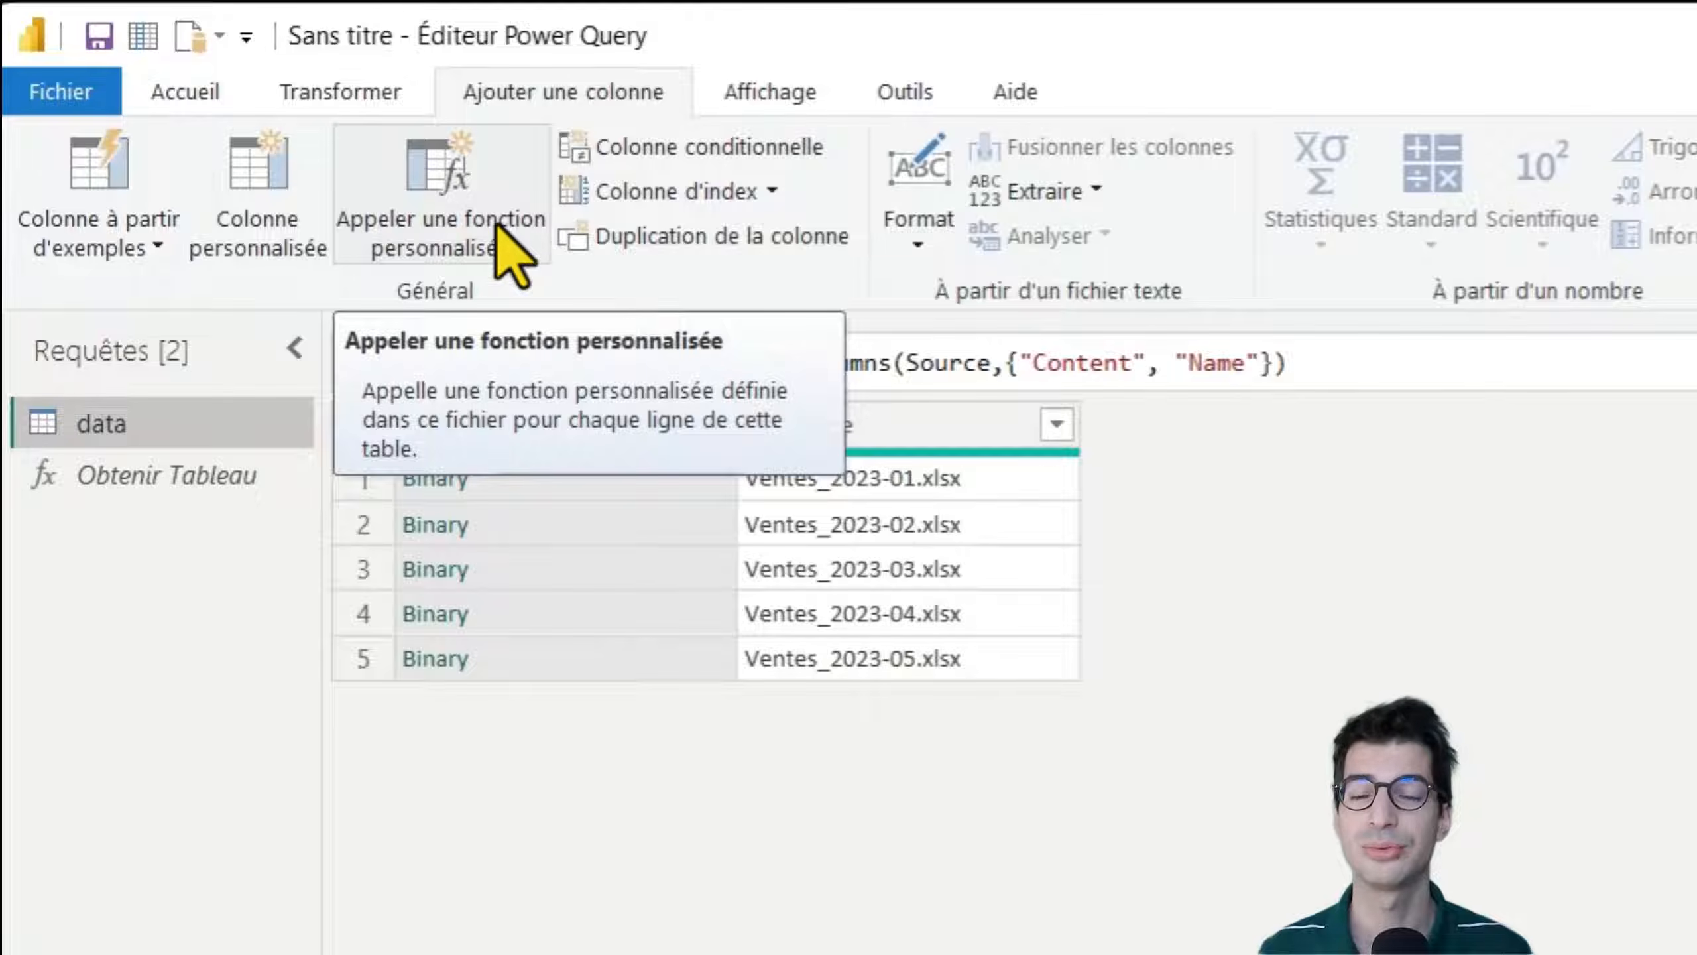
pyautogui.click(494, 257)
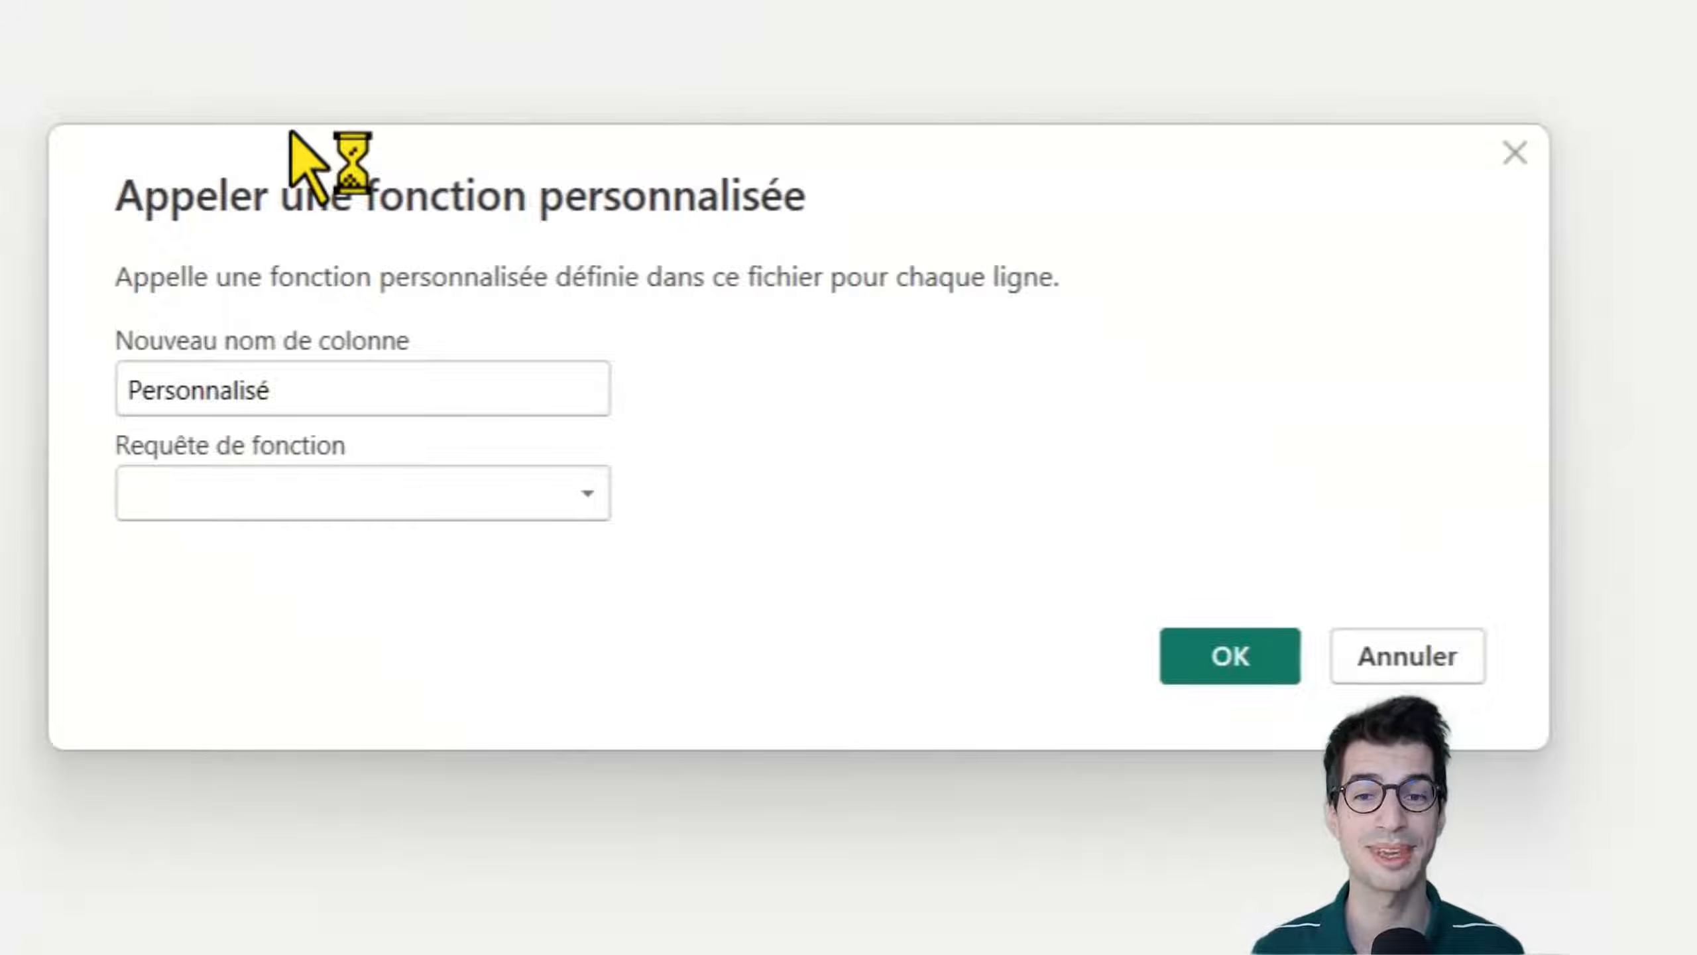
pyautogui.doubleClick(403, 378)
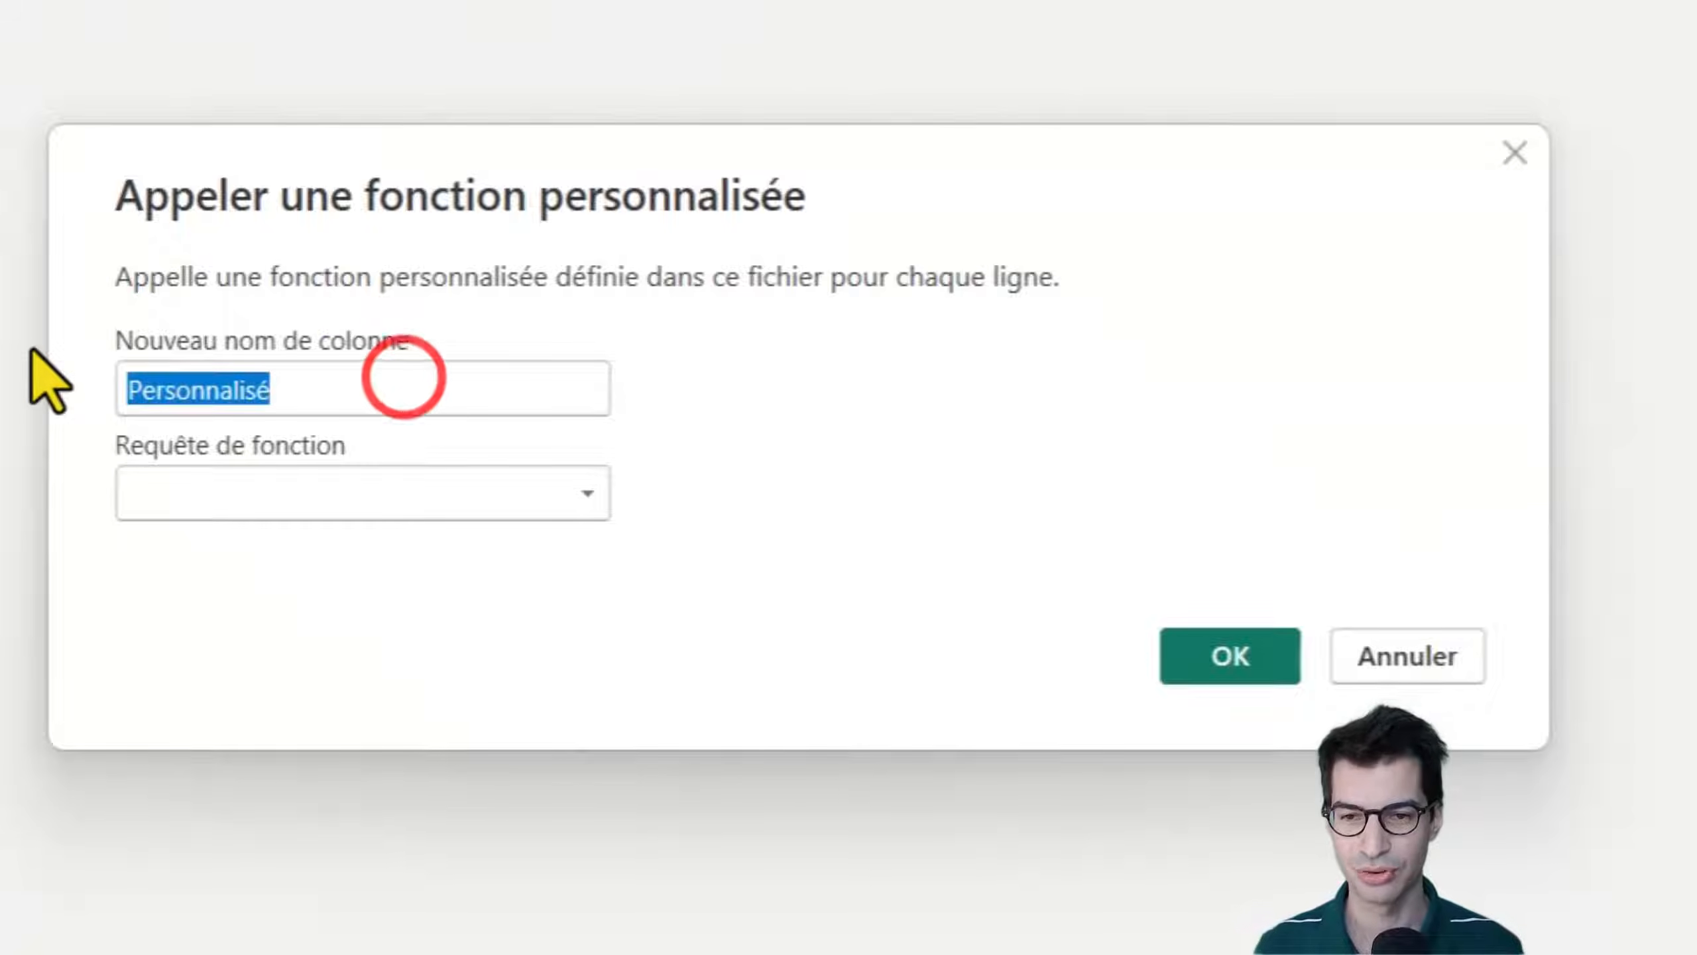
pyautogui.write('Tableau')
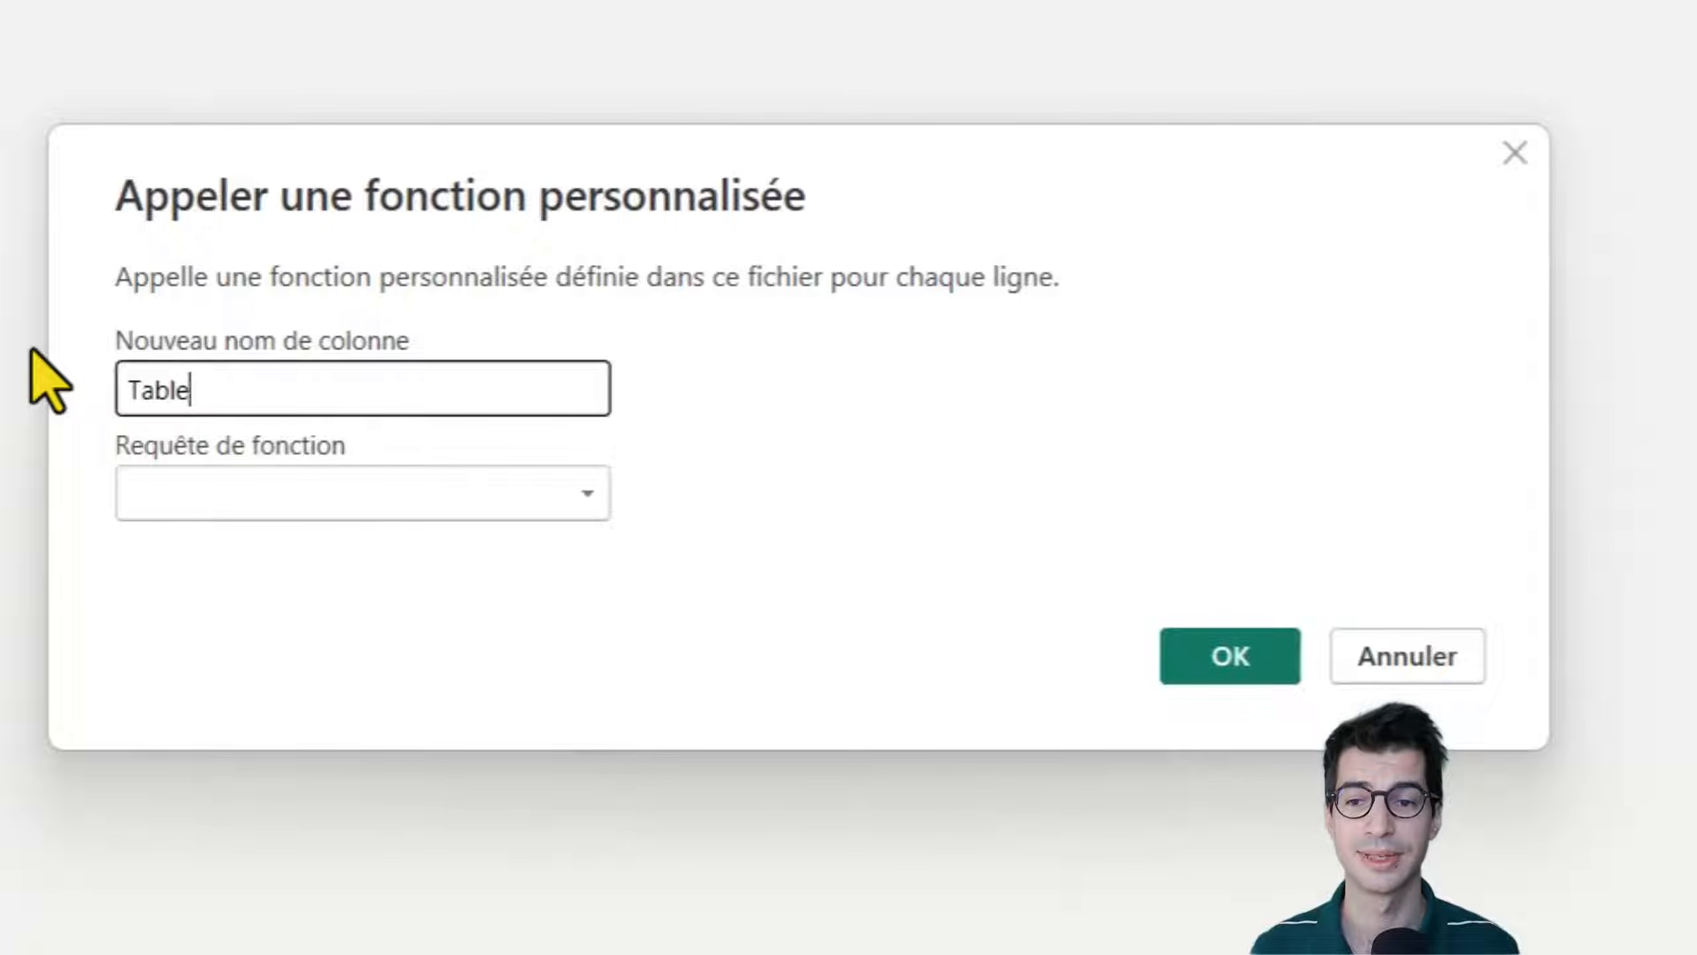
pyautogui.click(531, 511)
pyautogui.click(178, 543)
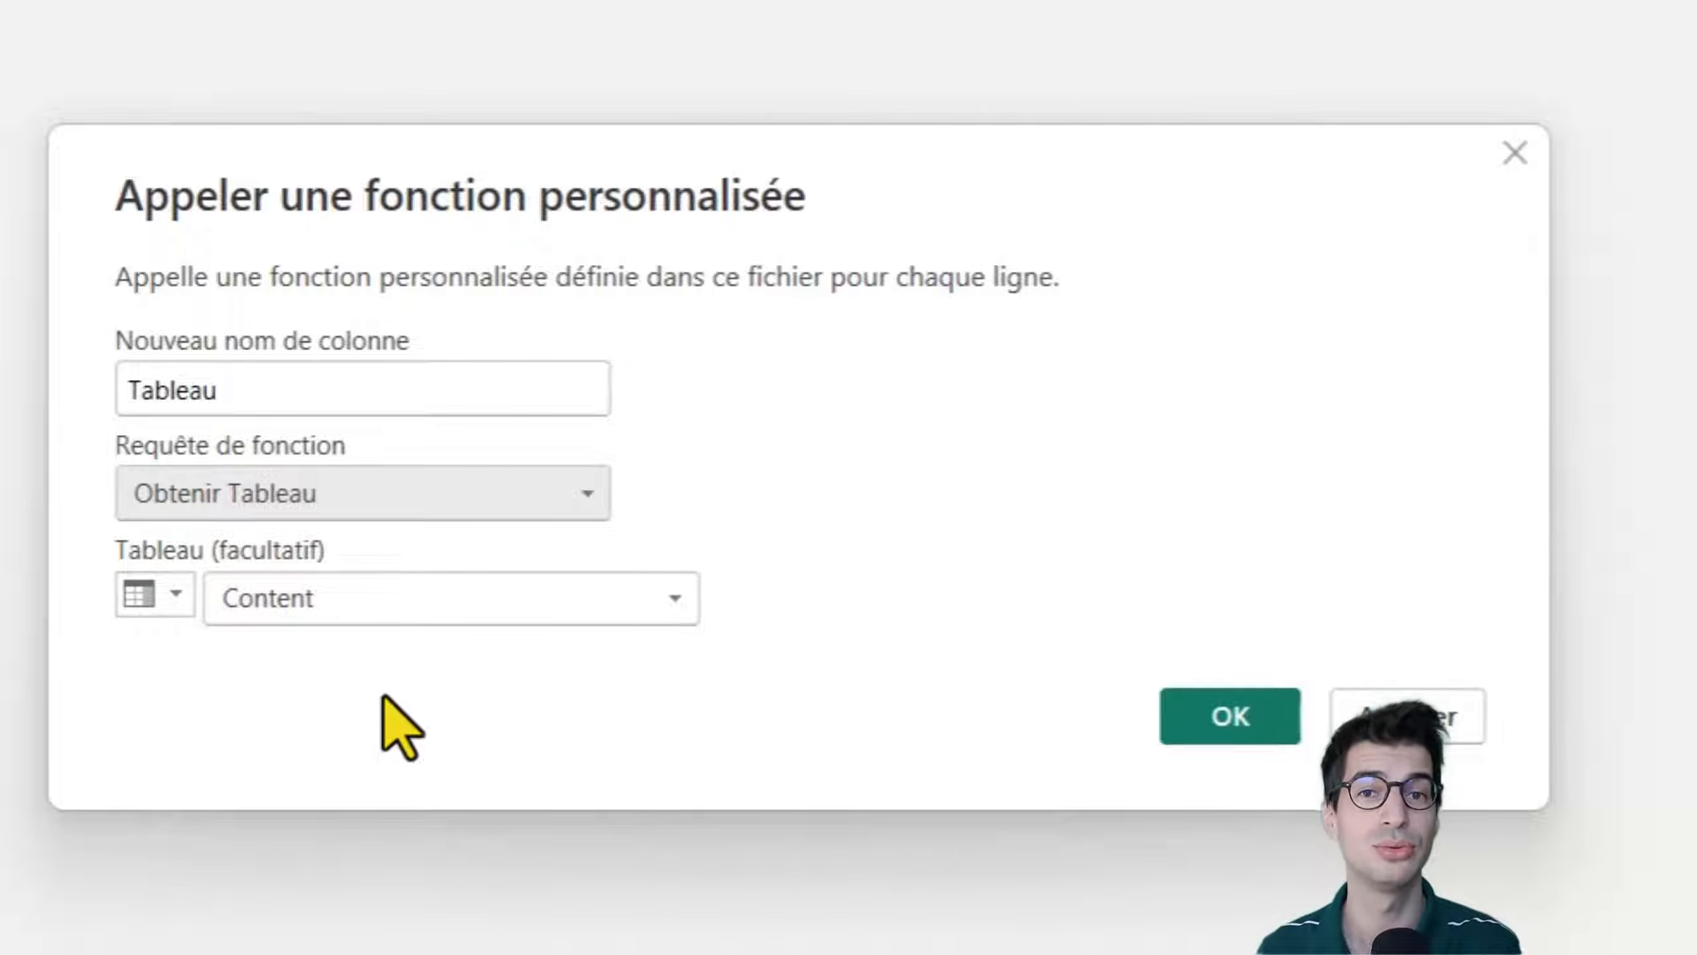
pyautogui.click(1231, 717)
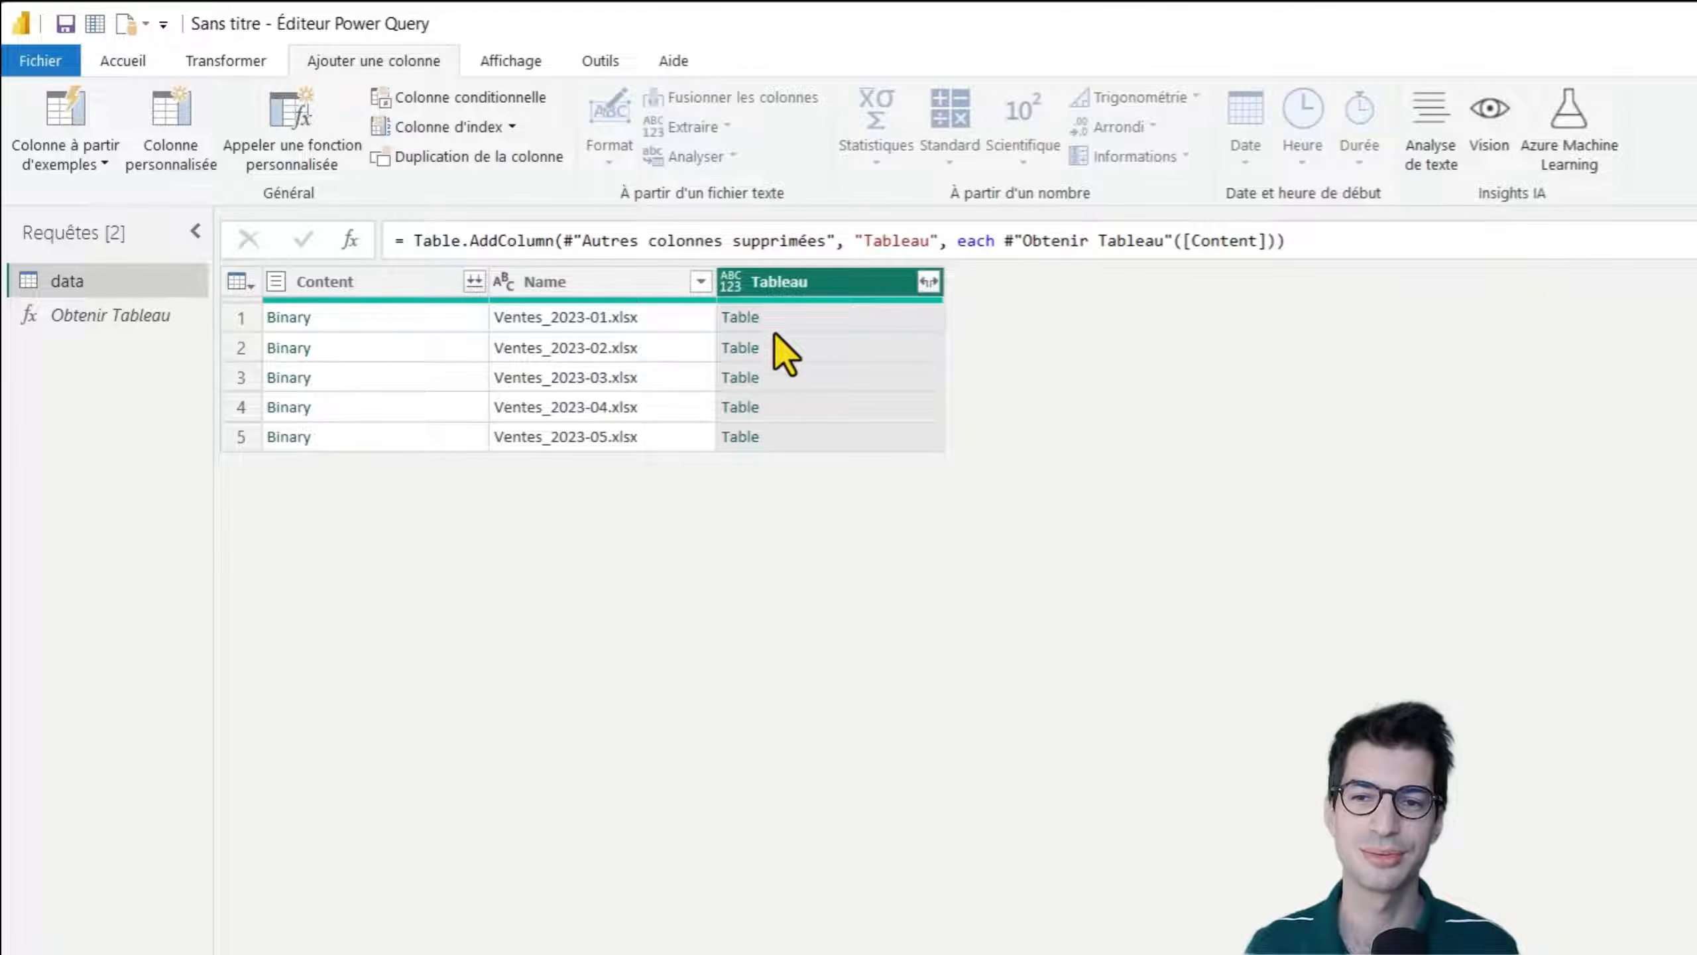
# - Preview the first file's table, and expand all fields of the Tableau column without the original column name as prefix
pyautogui.click(809, 318)
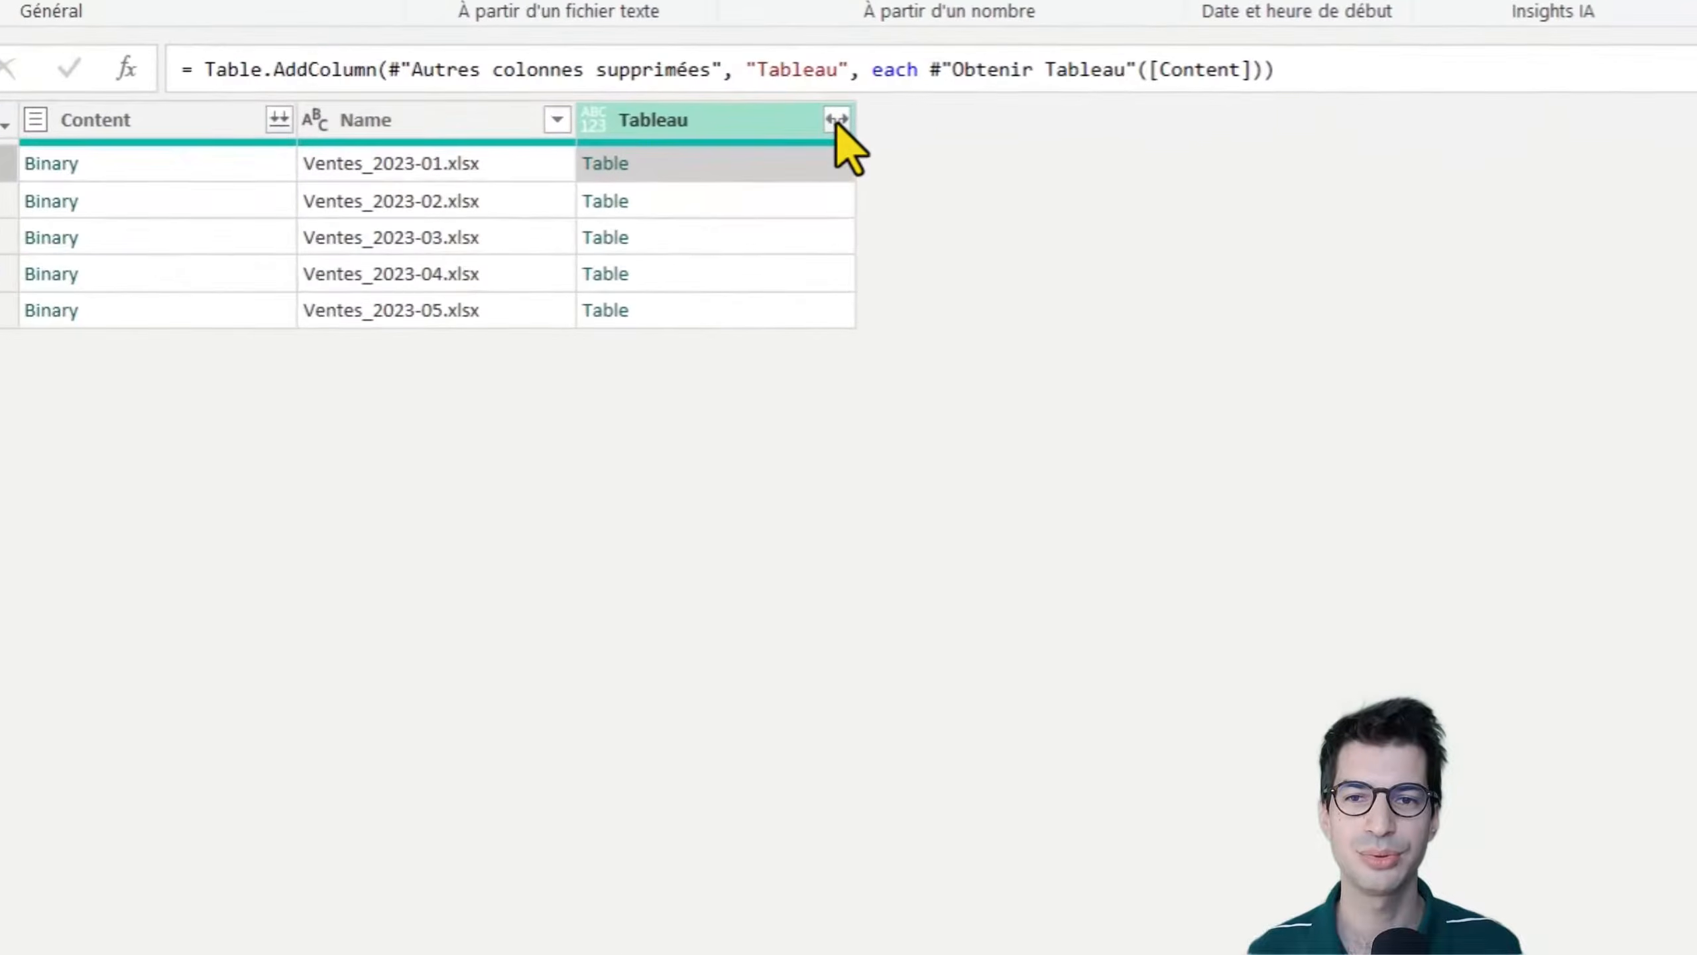
pyautogui.click(837, 121)
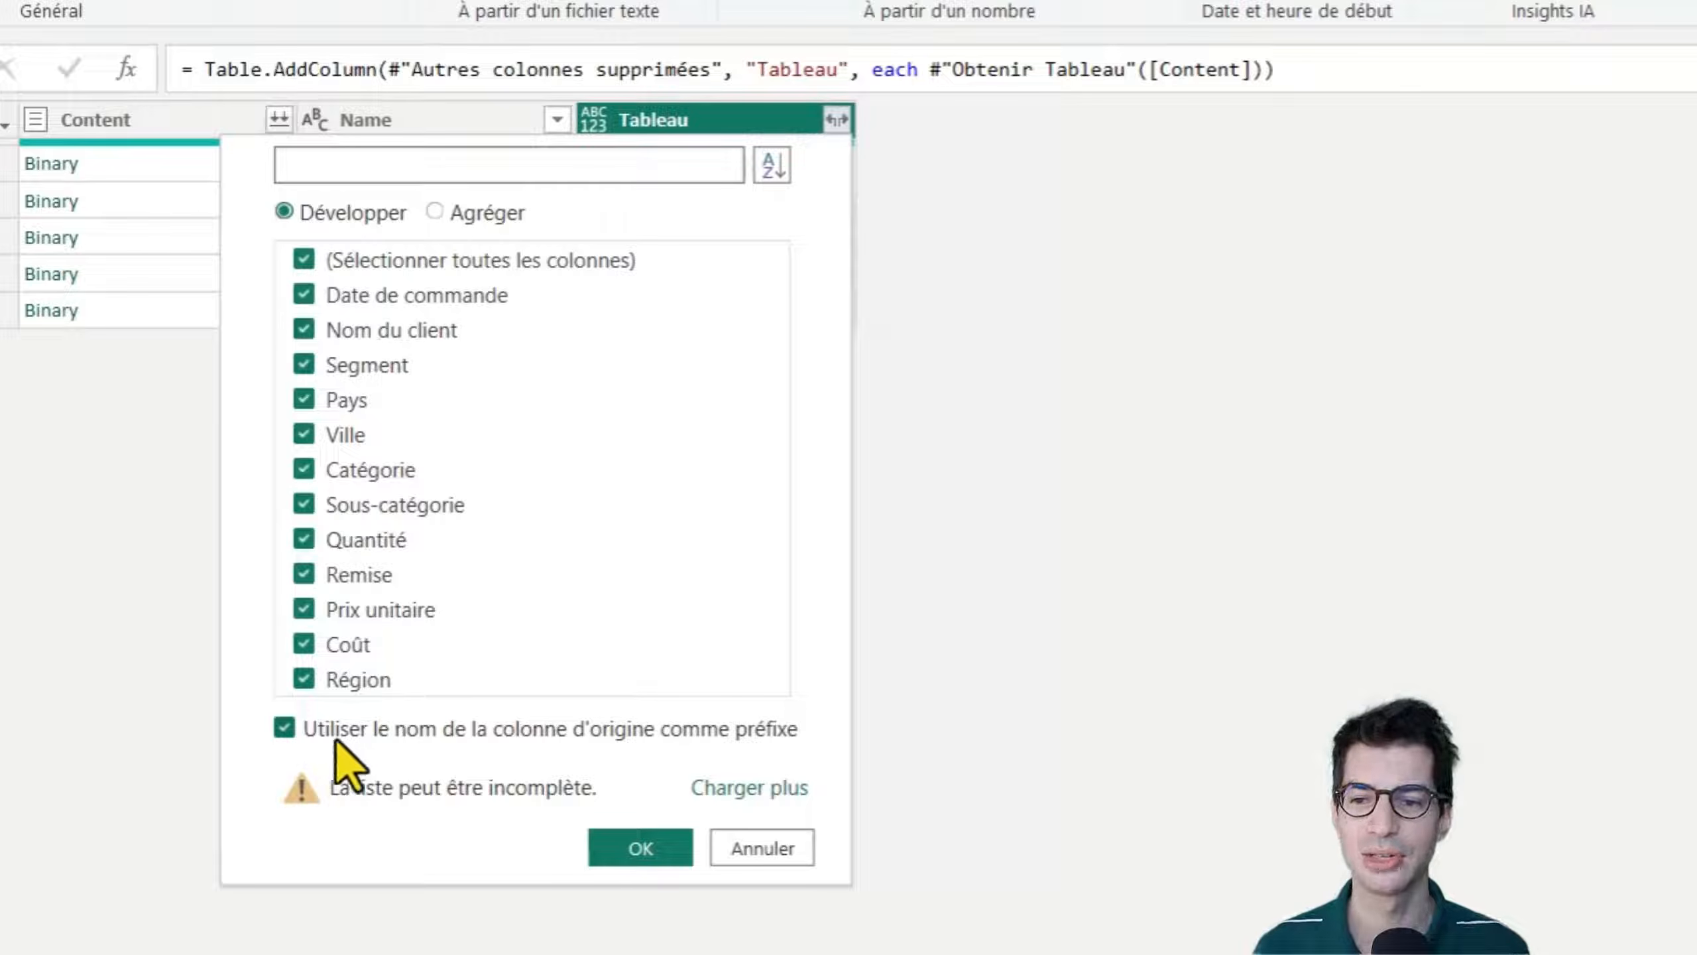
pyautogui.click(284, 728)
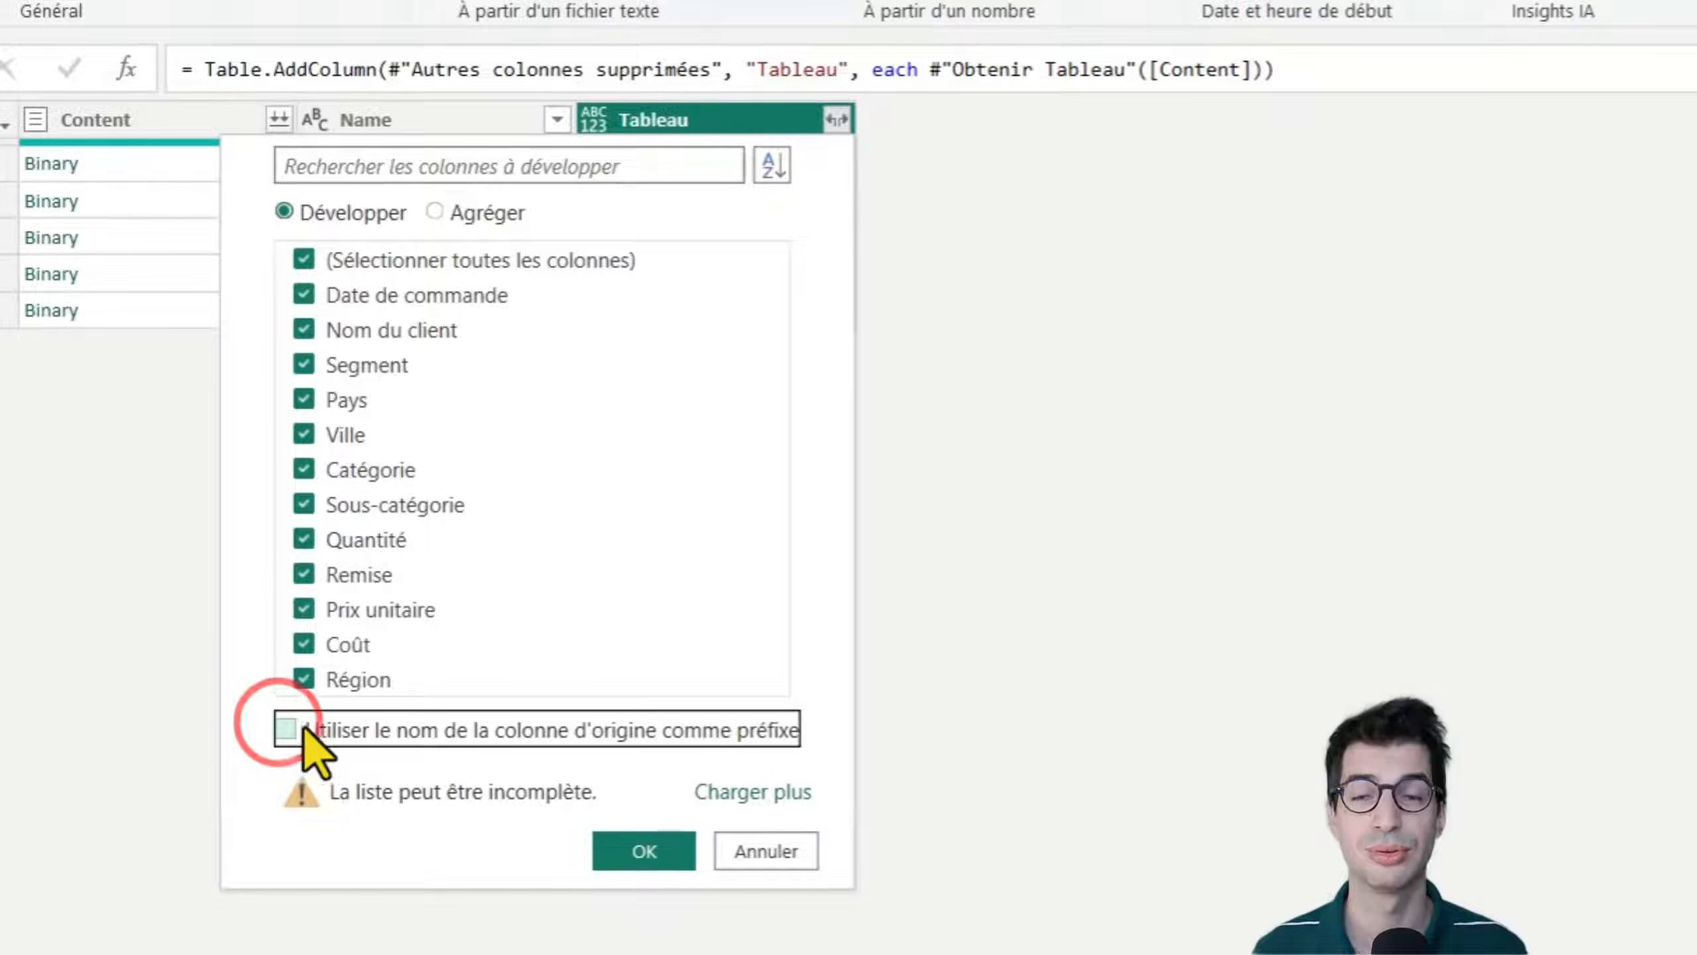
pyautogui.click(625, 846)
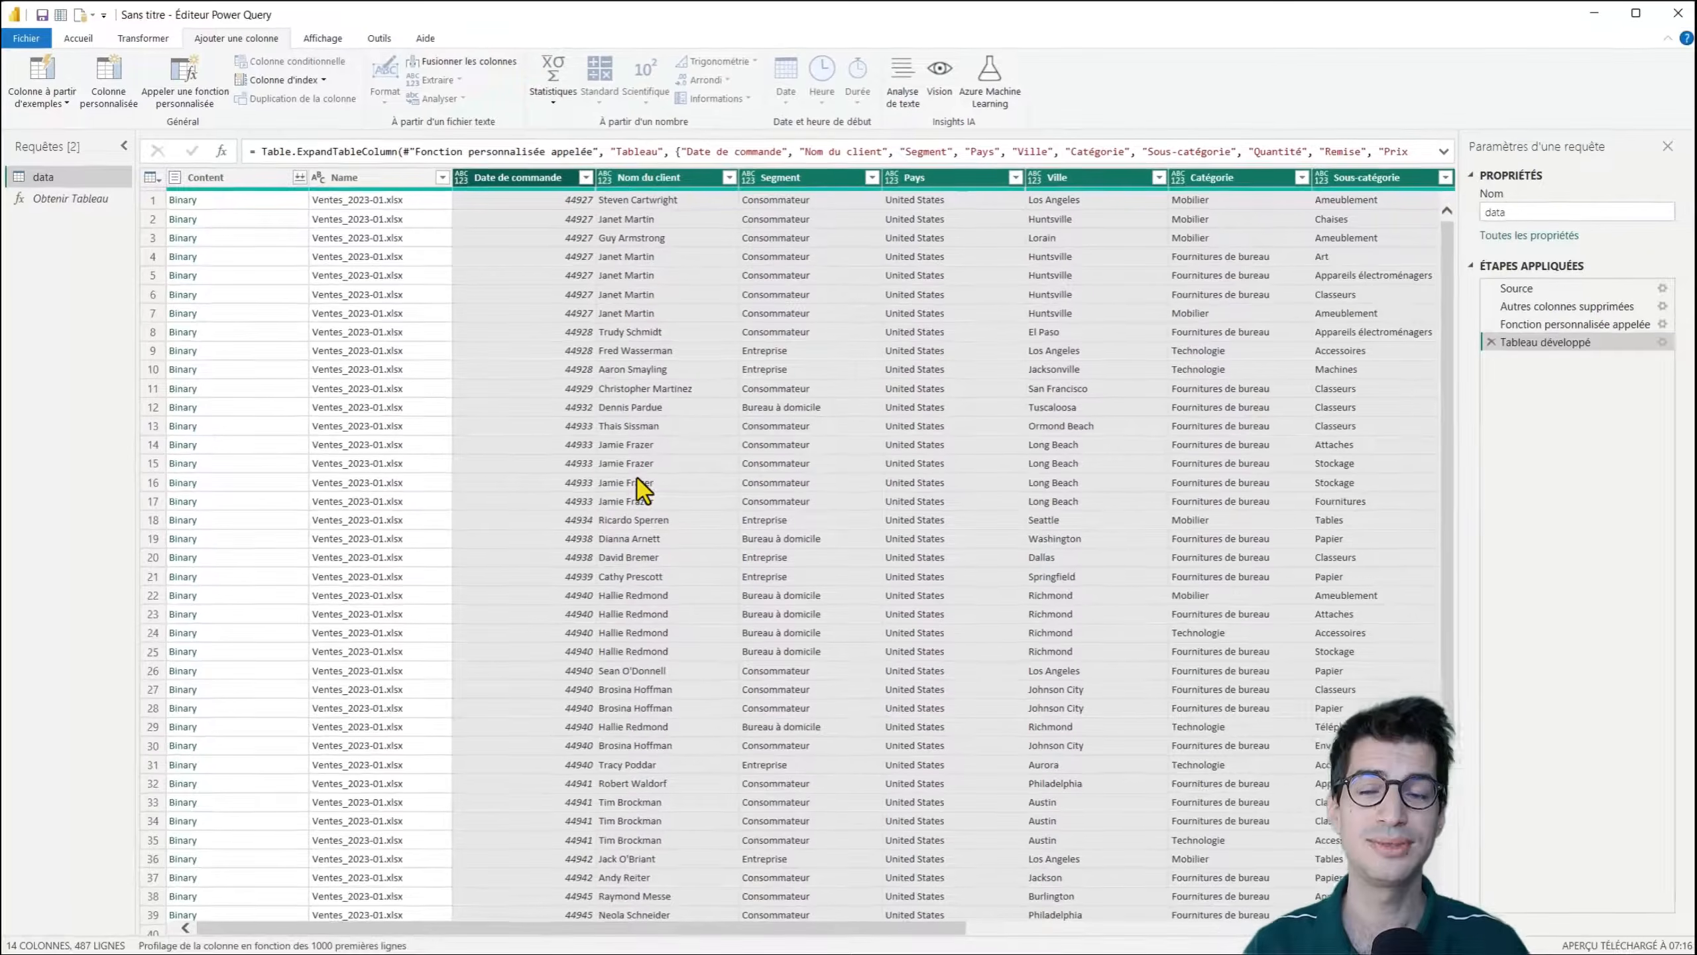
pyautogui.moveTo(910, 926); pyautogui.dragTo(833, 769)
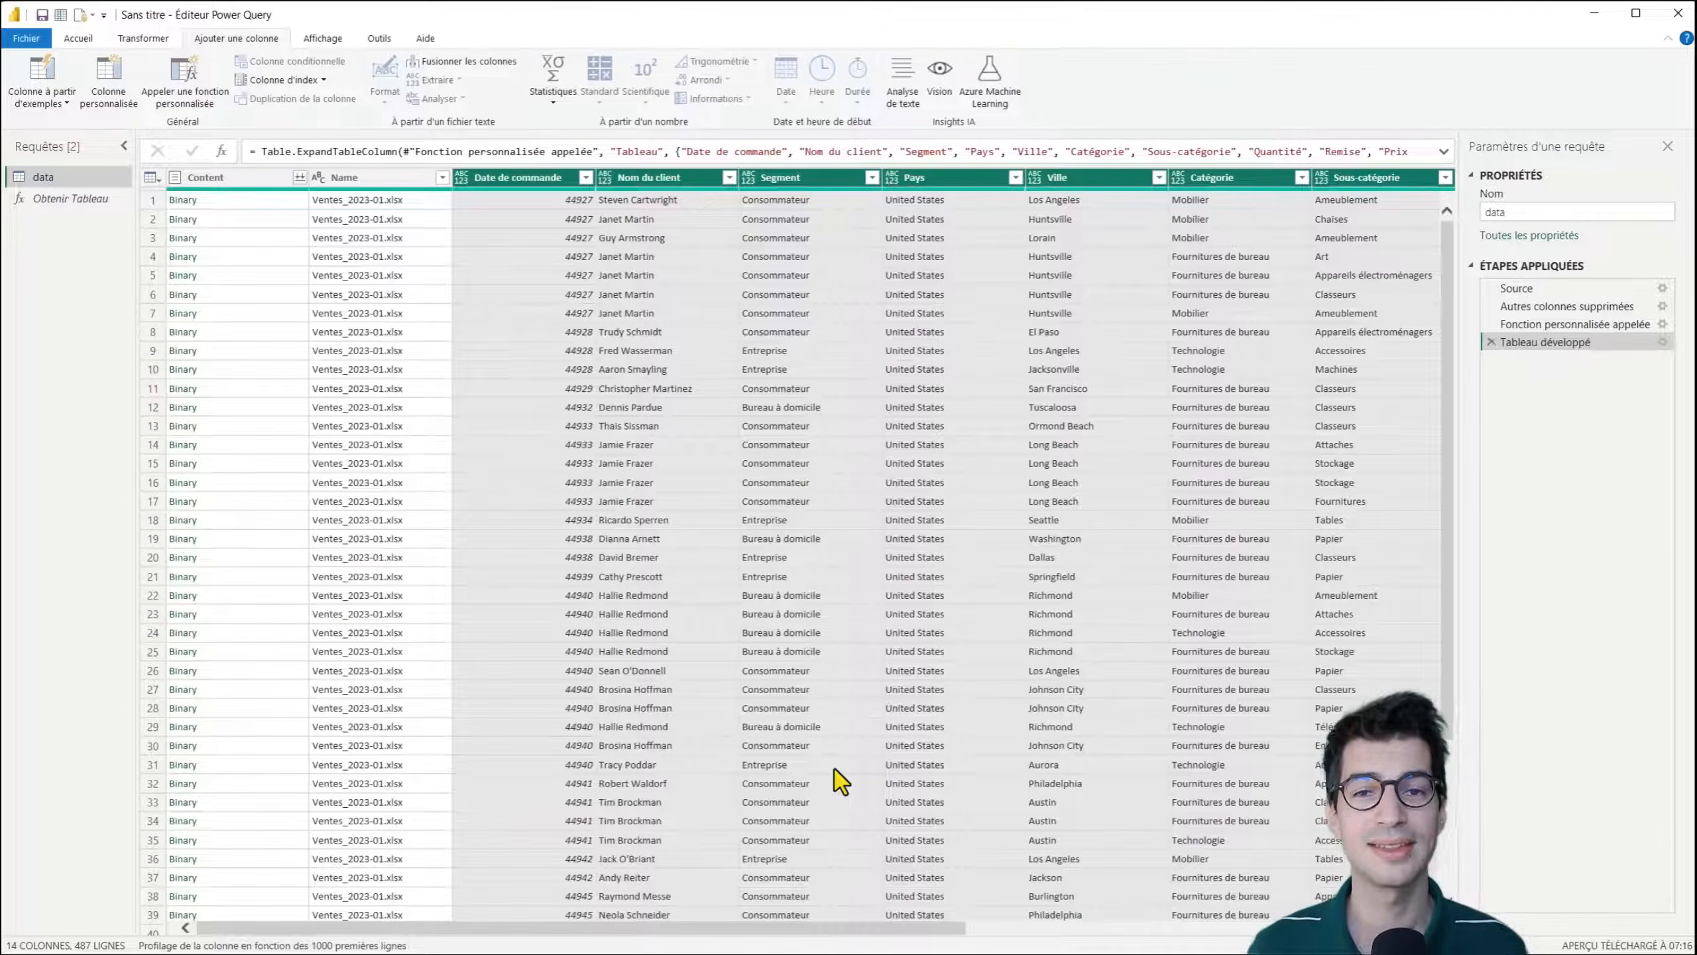
# - Remove the Content and Name columns from the data query
pyautogui.click(257, 178)
pyautogui.keyDown('ctrl'); pyautogui.click(363, 177); pyautogui.keyUp('ctrl')
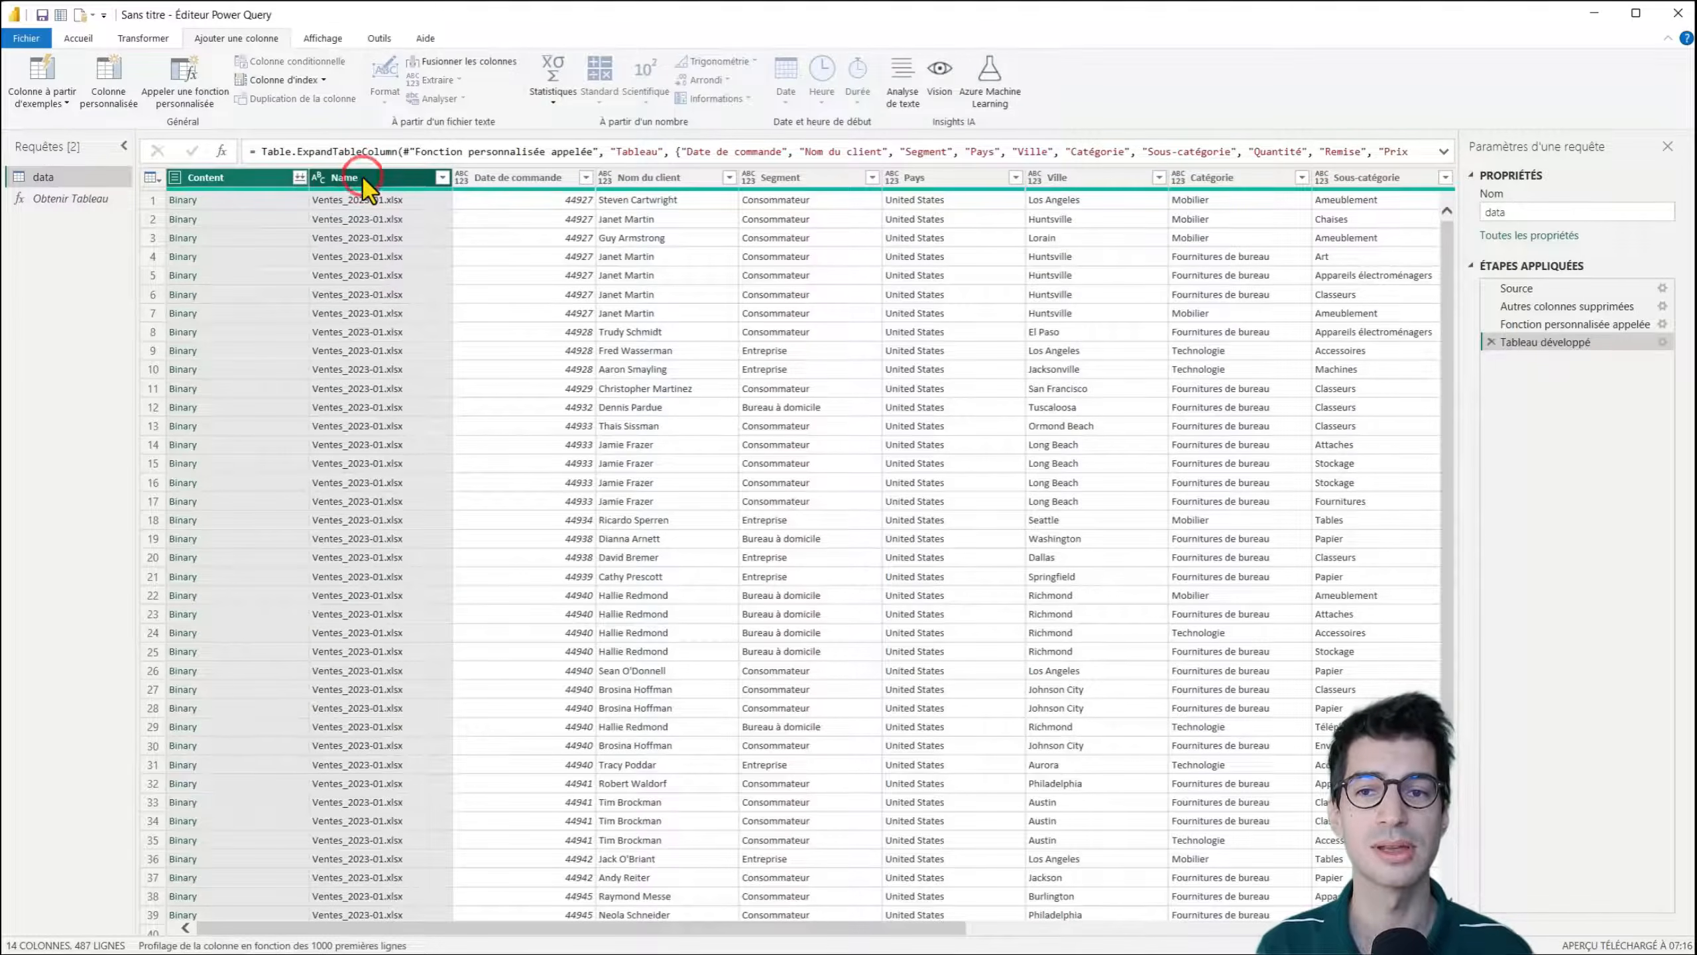
pyautogui.press('Delete')
# - Detect the data types of all columns in the data query and check the typed columns
pyautogui.moveTo(372, 930); pyautogui.dragTo(835, 926)
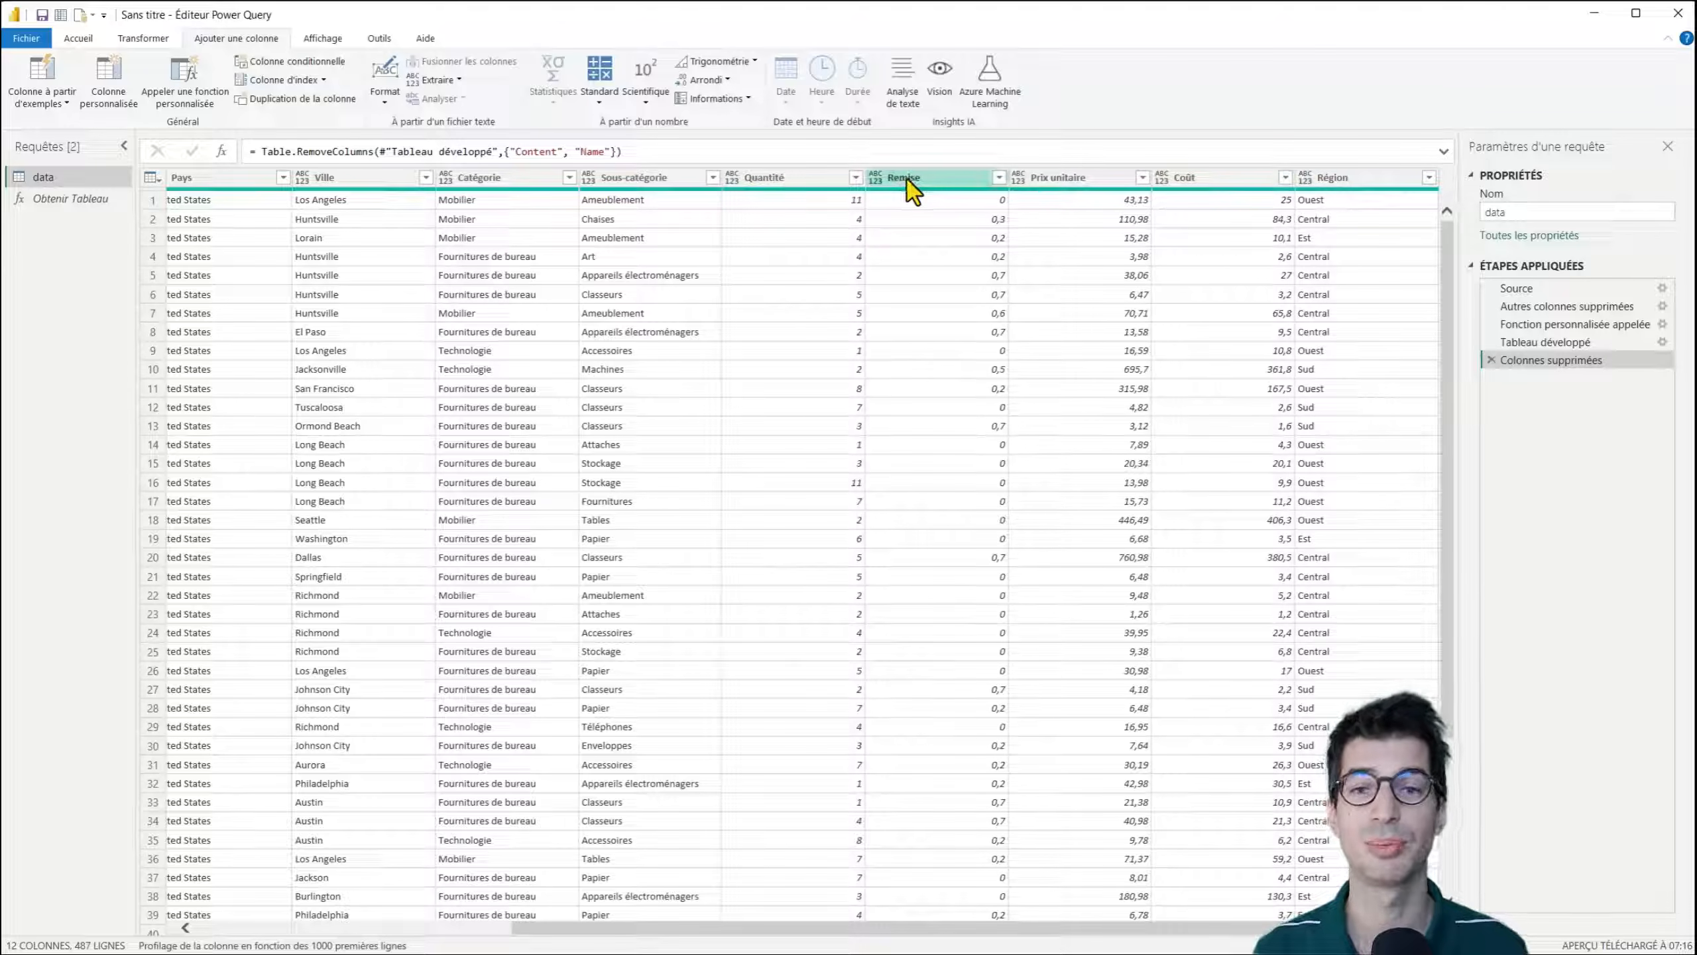
pyautogui.hotkey('ctrl', 'a')
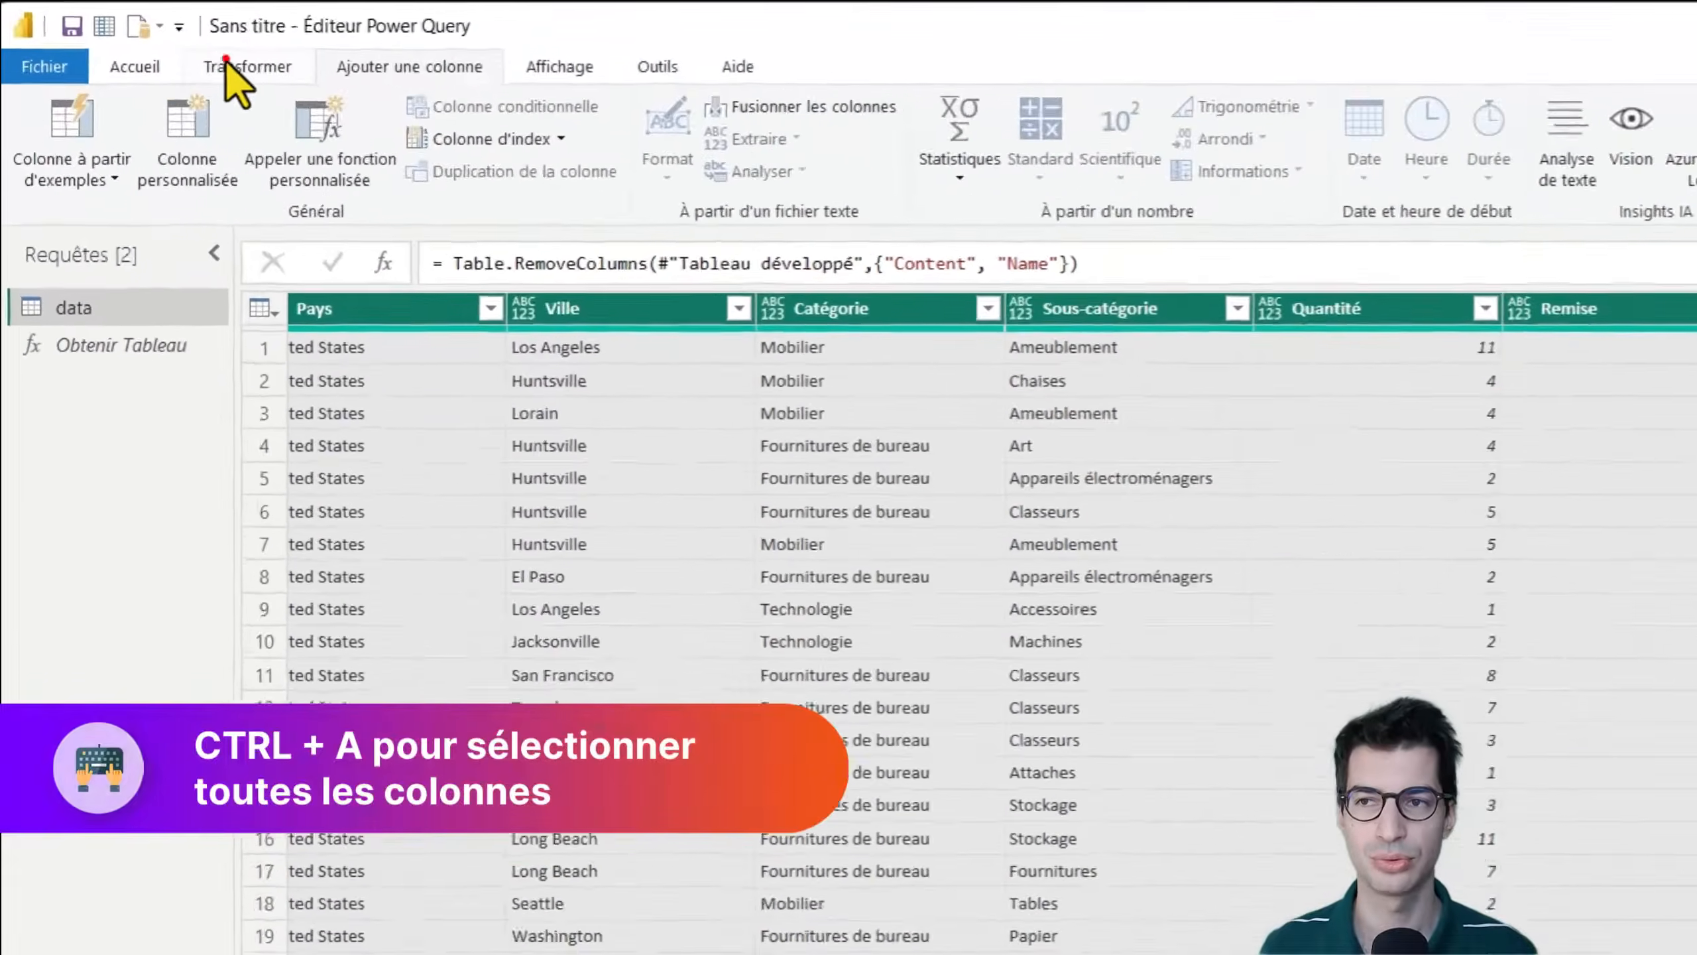
pyautogui.click(150, 41)
pyautogui.click(710, 165)
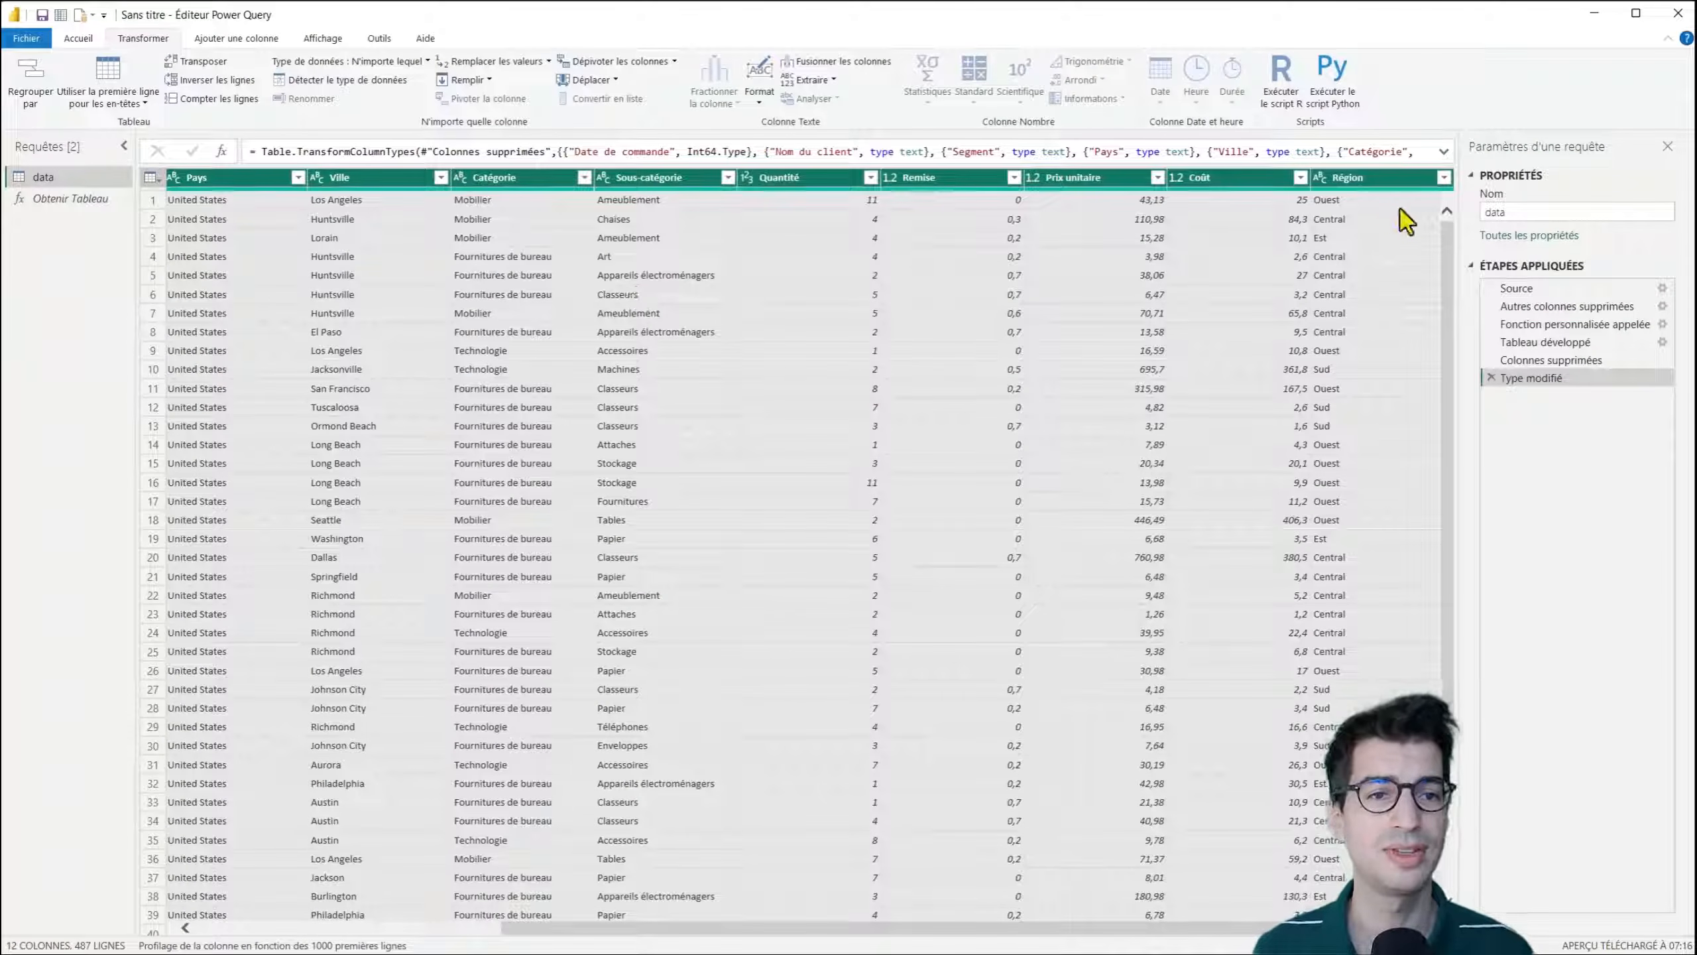
pyautogui.moveTo(1330, 928); pyautogui.dragTo(1025, 928)
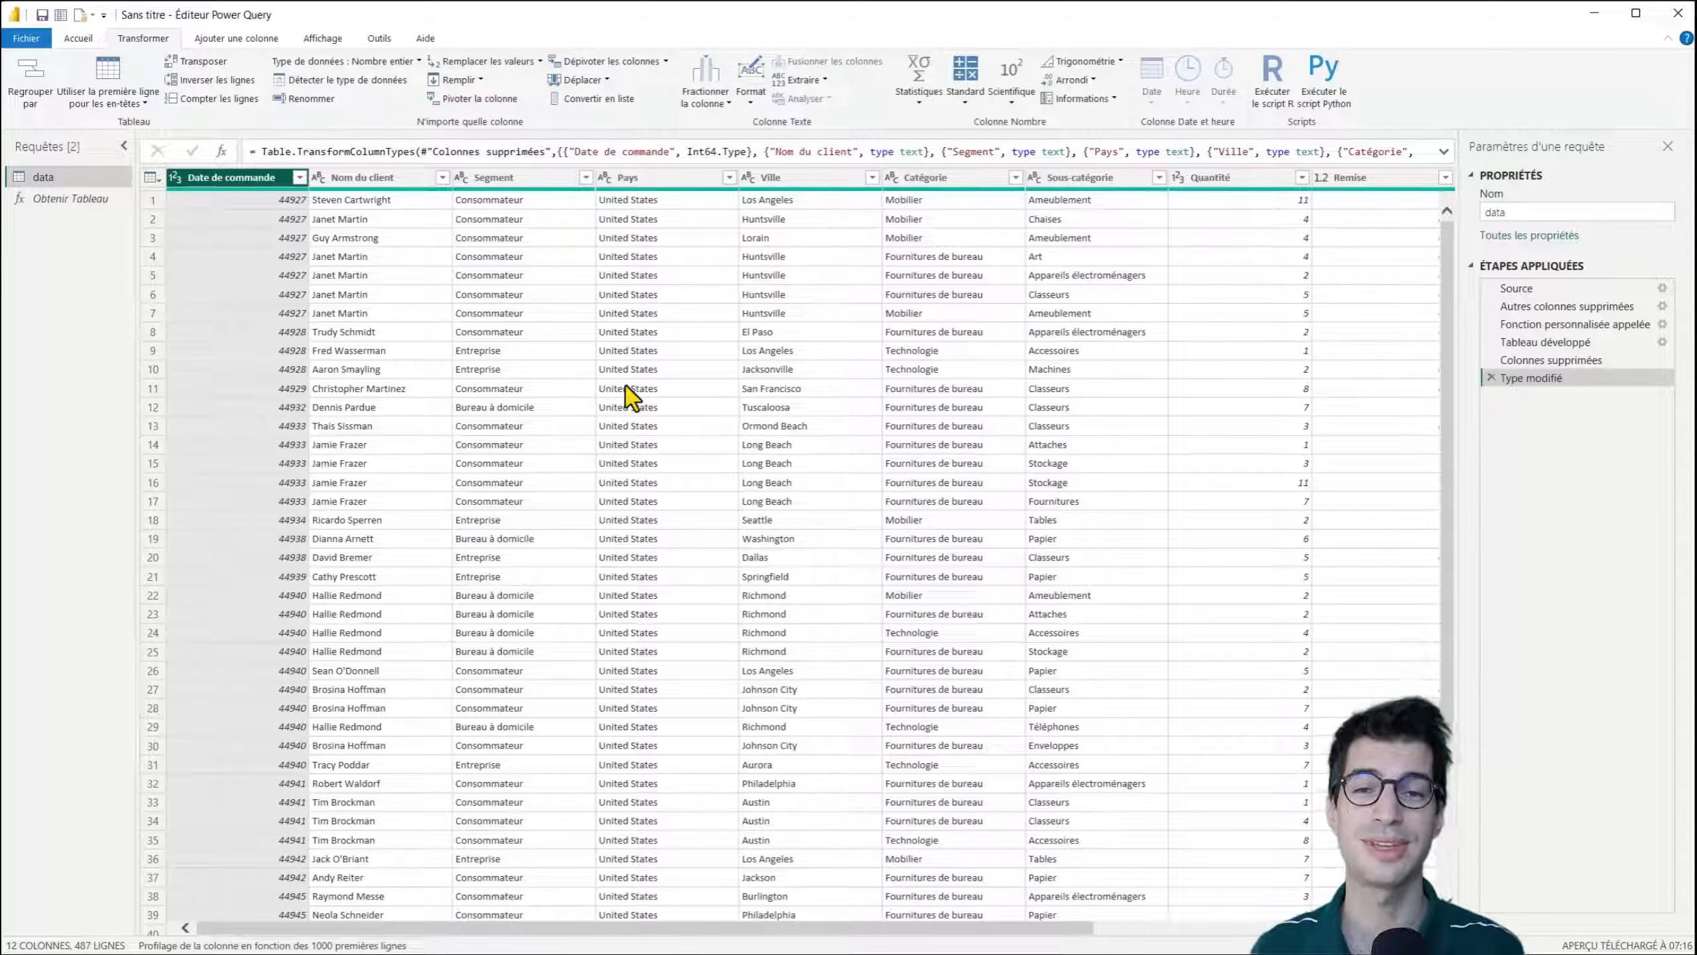
# - Open the Obtenir Tableau function from the list of queries
pyautogui.click(67, 194)
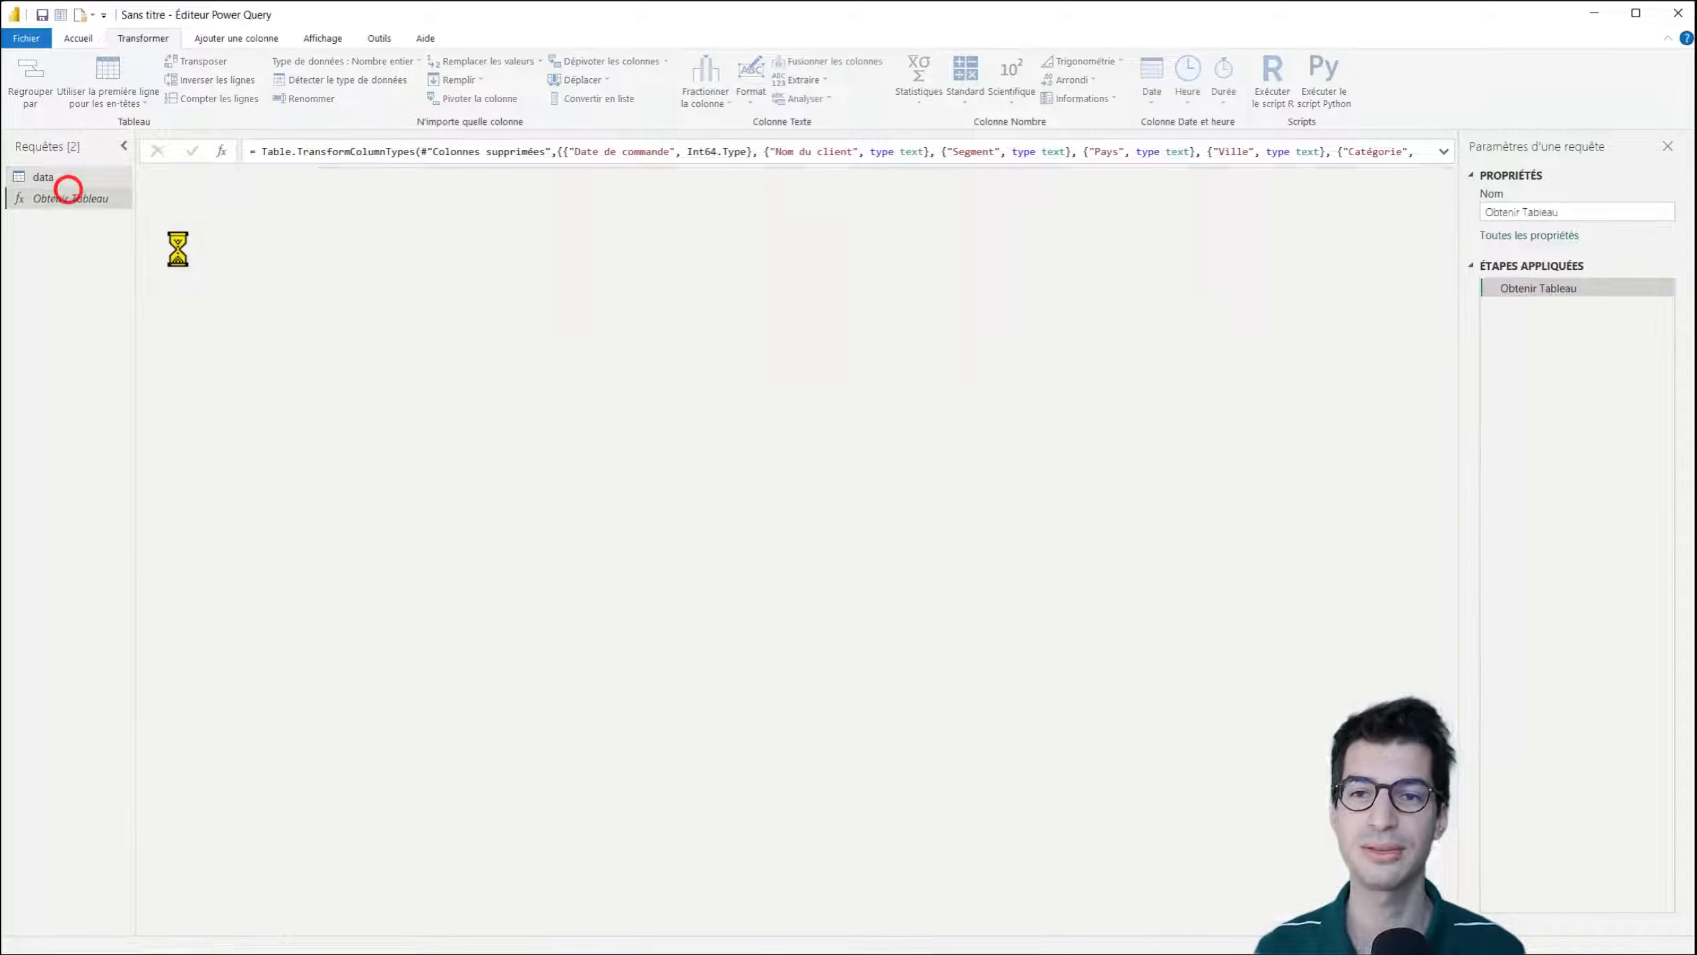